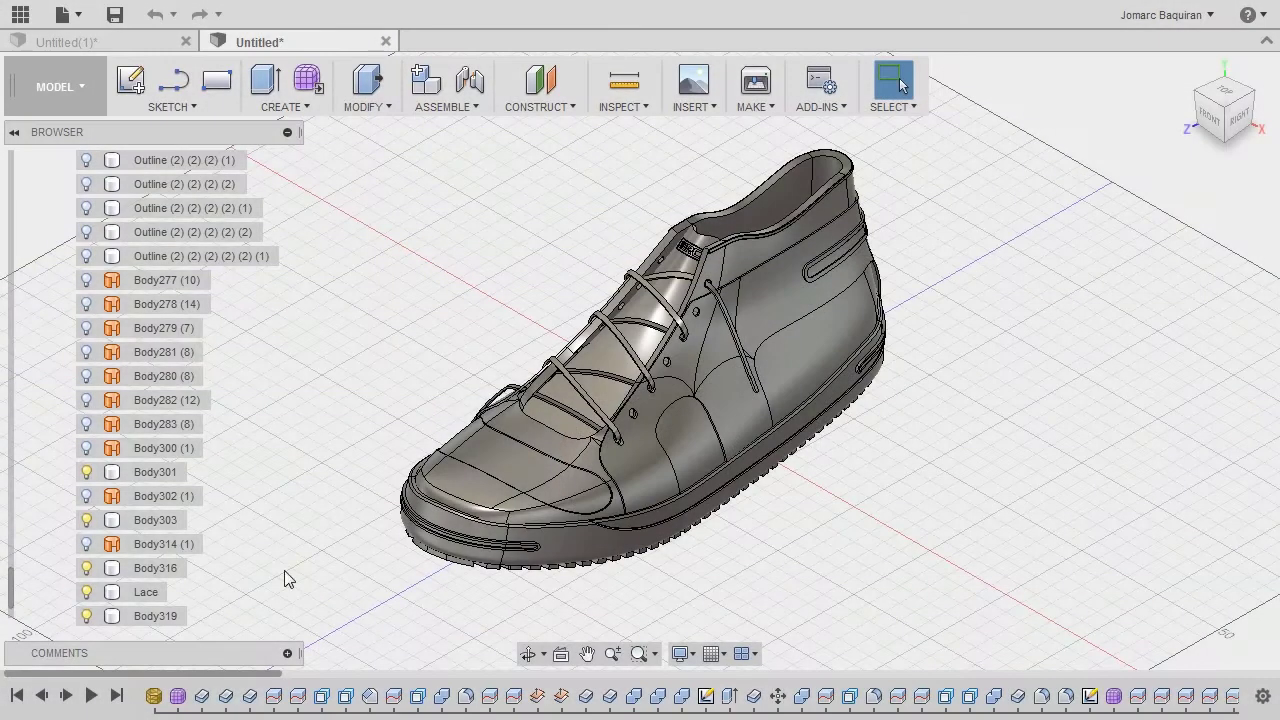
Step: Rename the body Body319 as Aglet1
{"action": "left_click", "coordinate": [147, 620]}
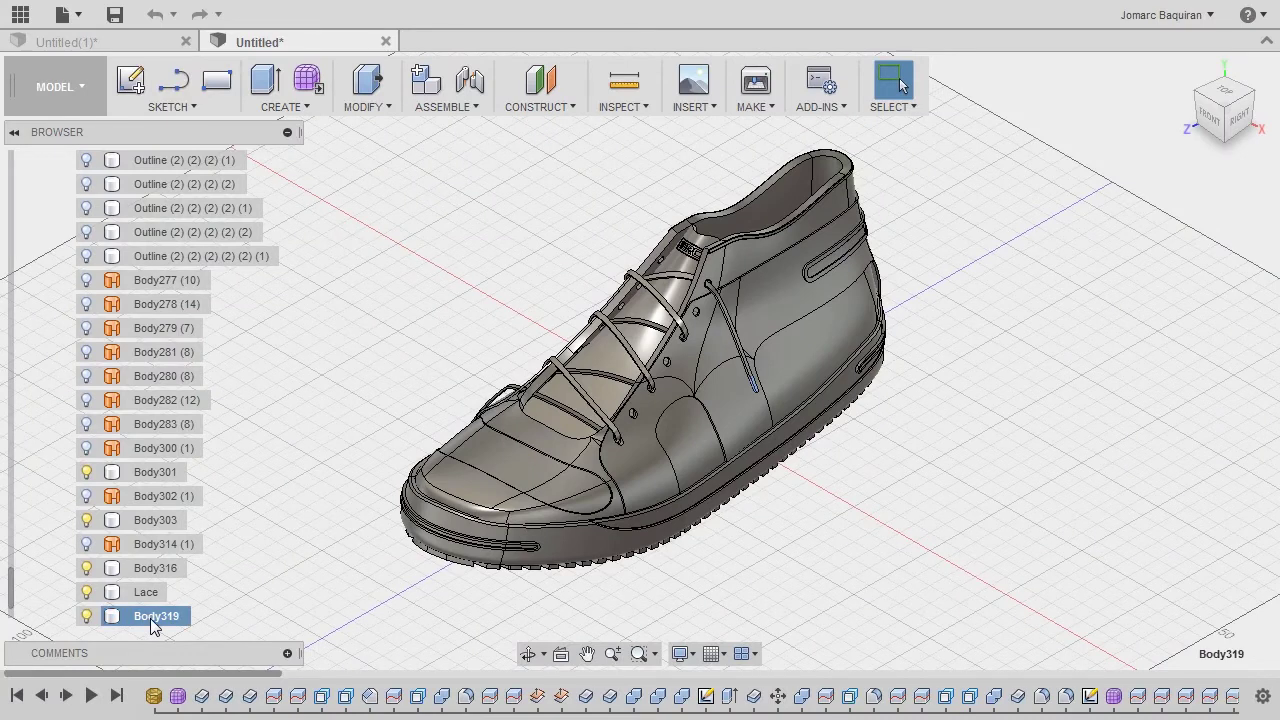
{"action": "double_click", "coordinate": [153, 618]}
{"action": "type", "text": "Aglet1"}
Step: Rename the body Body316, the lace tip on the other side of the shoe, as Aglet2
{"action": "left_click", "coordinate": [165, 568]}
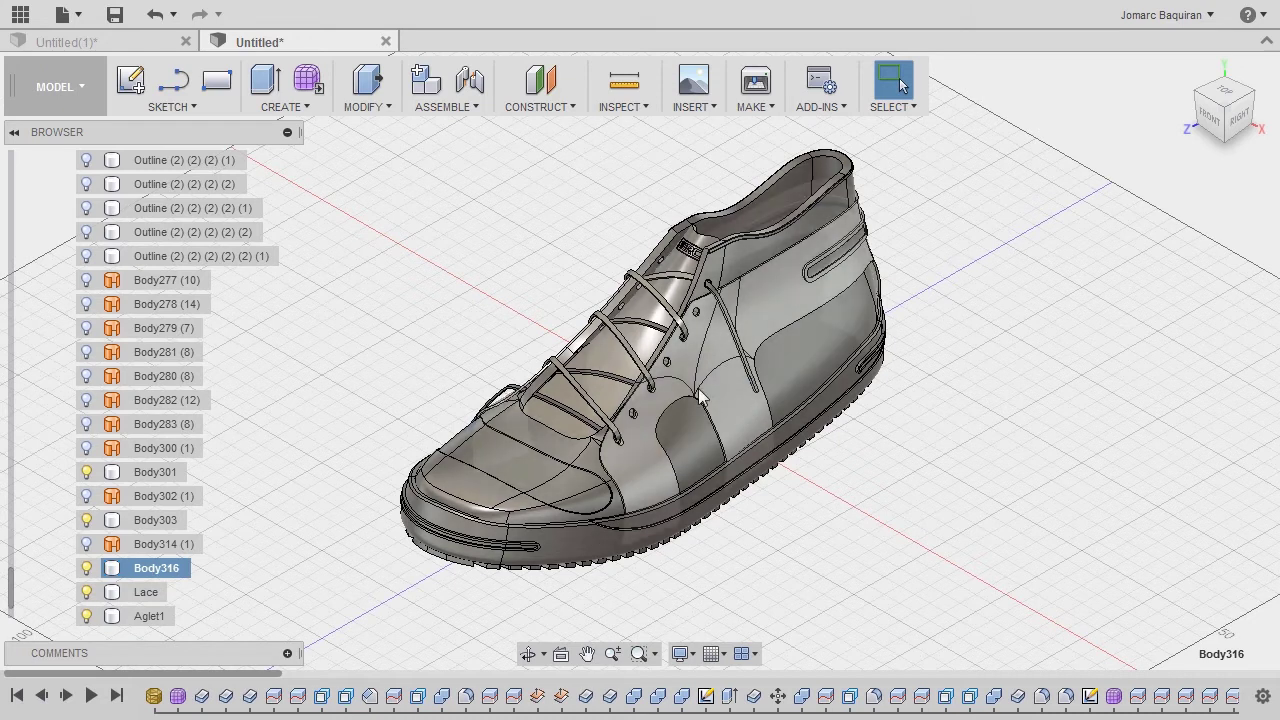
{"action": "middle_click_drag", "start_coordinate": [700, 396], "coordinate": [871, 371], "text": "shift"}
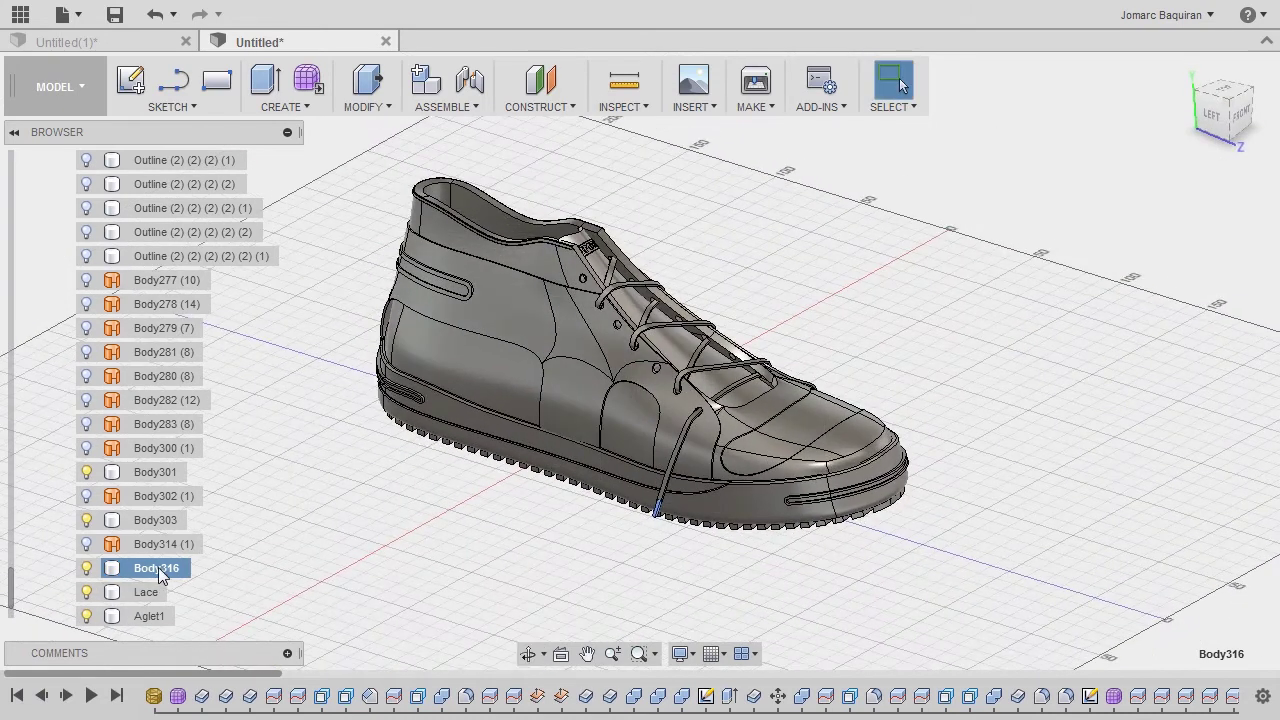
{"action": "double_click", "coordinate": [160, 570]}
{"action": "type", "text": "Aglet2"}
{"action": "key", "text": "Return"}
{"action": "left_click", "coordinate": [499, 493]}
Step: Rename the body Body301 as Eyelet1 and copy the name for reuse
{"action": "left_click", "coordinate": [155, 472]}
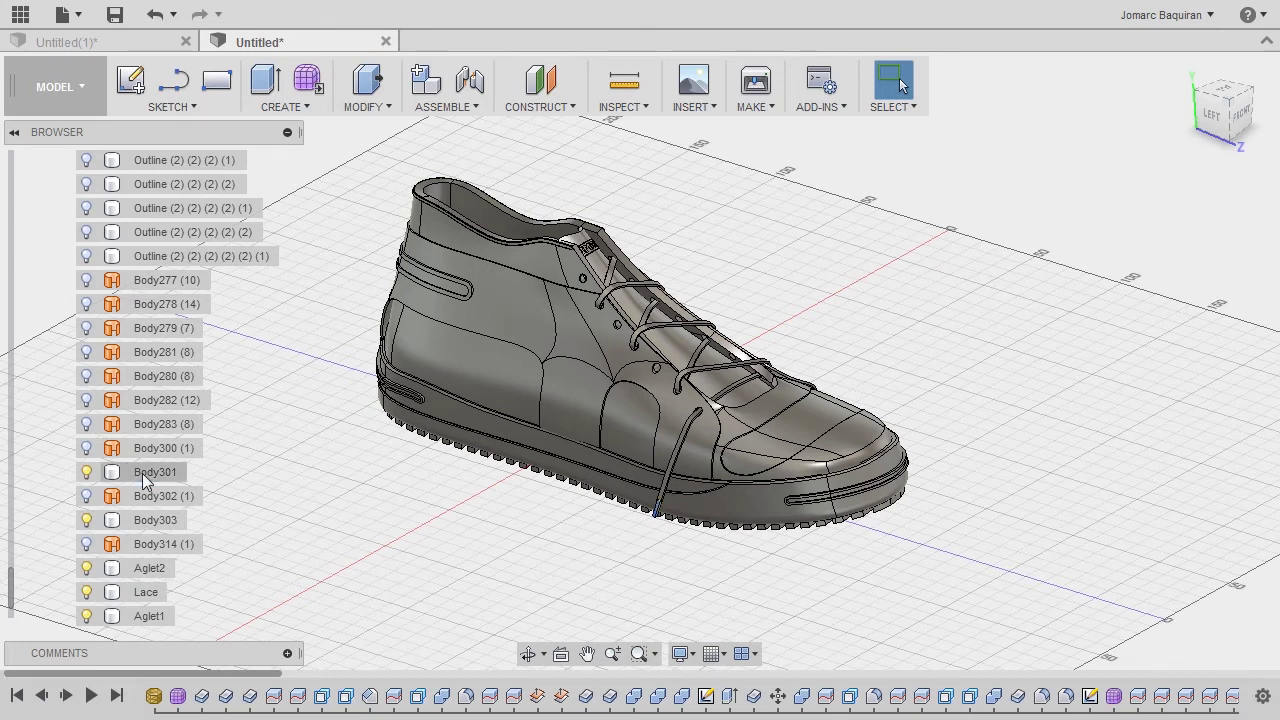
{"action": "middle_click_drag", "start_coordinate": [292, 474], "coordinate": [300, 517], "text": "shift"}
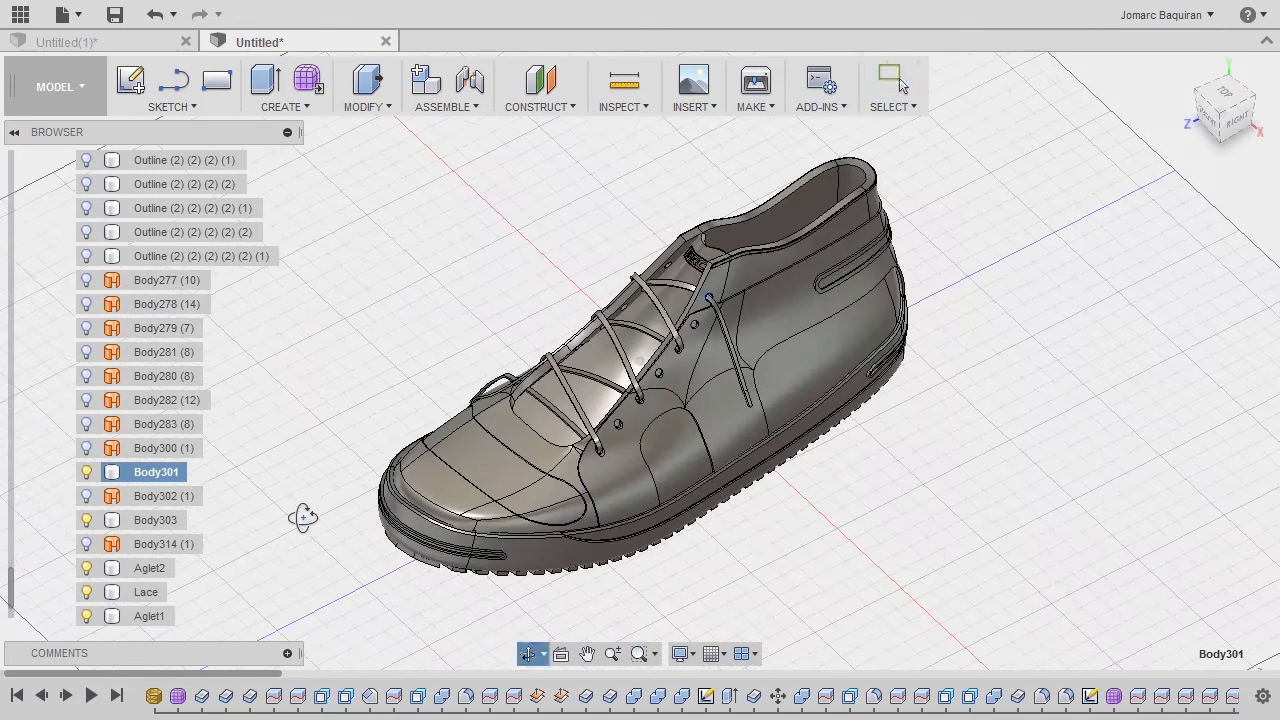
{"action": "double_click", "coordinate": [155, 475]}
{"action": "type", "text": "ete"}
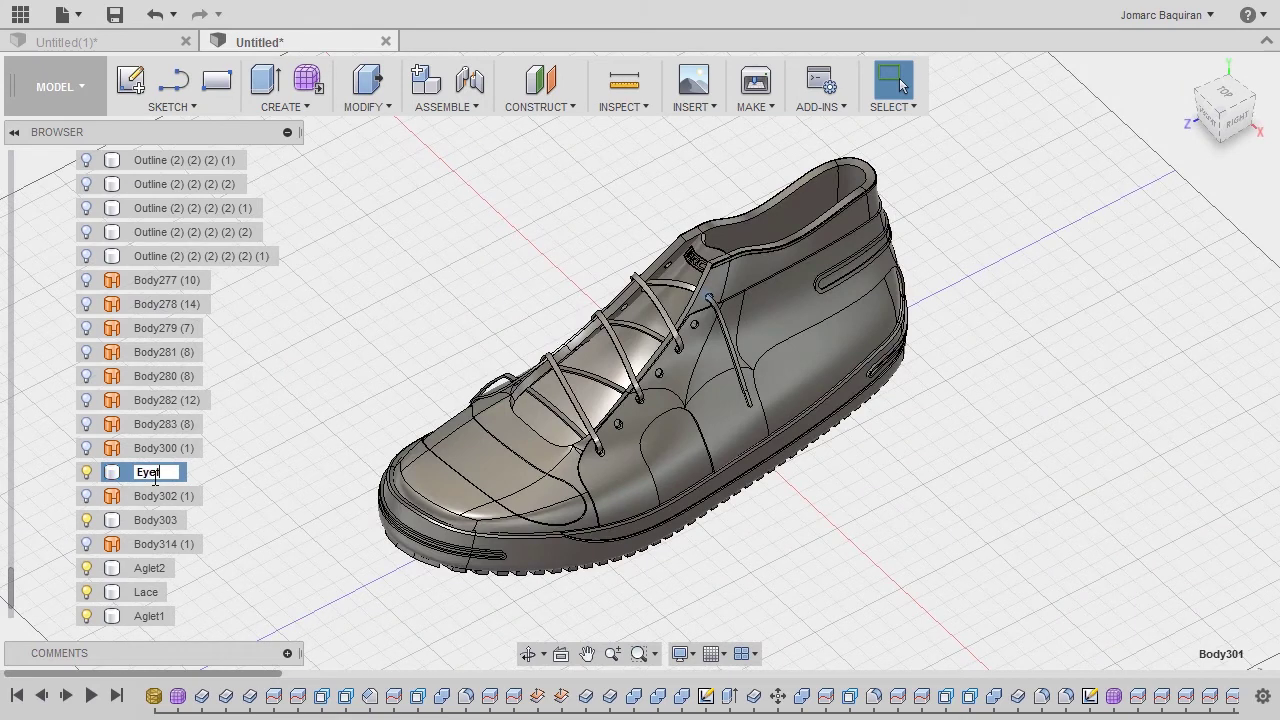
{"action": "double_click", "coordinate": [155, 472]}
{"action": "key", "text": "ctrl+c"}
{"action": "key", "text": "Return"}
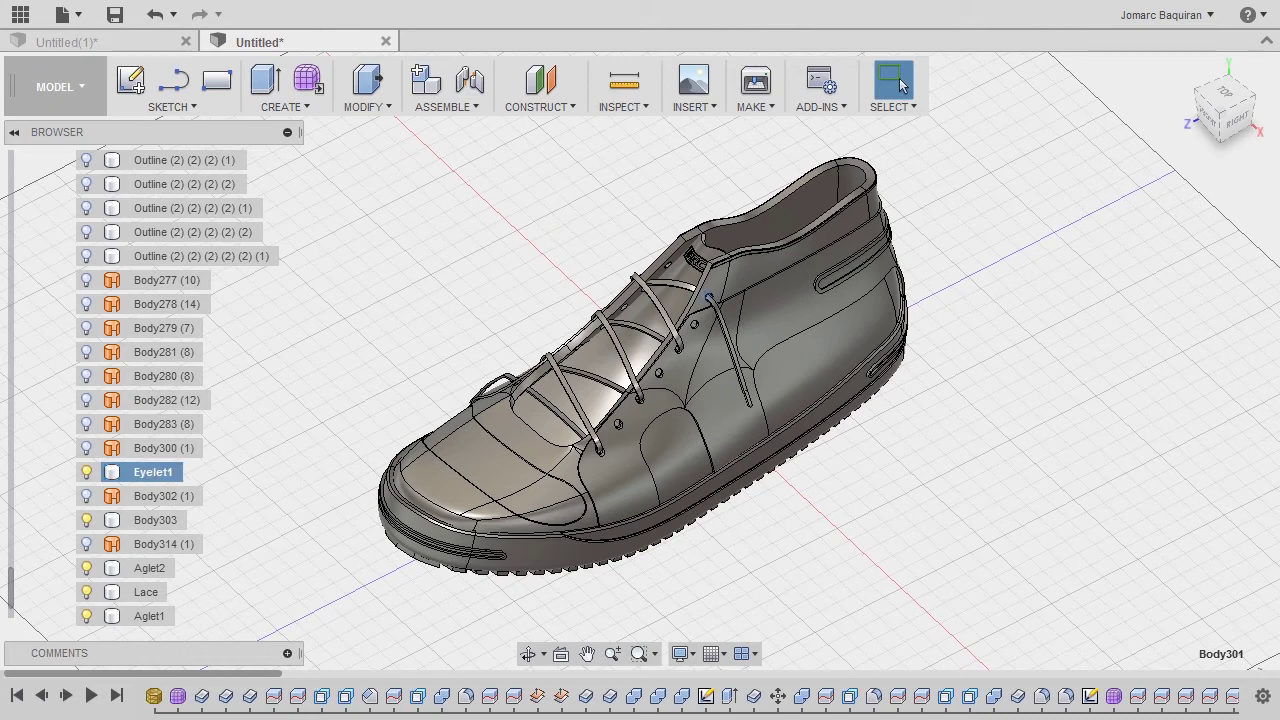
Step: Rename the body Body303 as Eyelet2, reusing the copied eyelet name
{"action": "left_click", "coordinate": [171, 520]}
{"action": "double_click", "coordinate": [171, 520]}
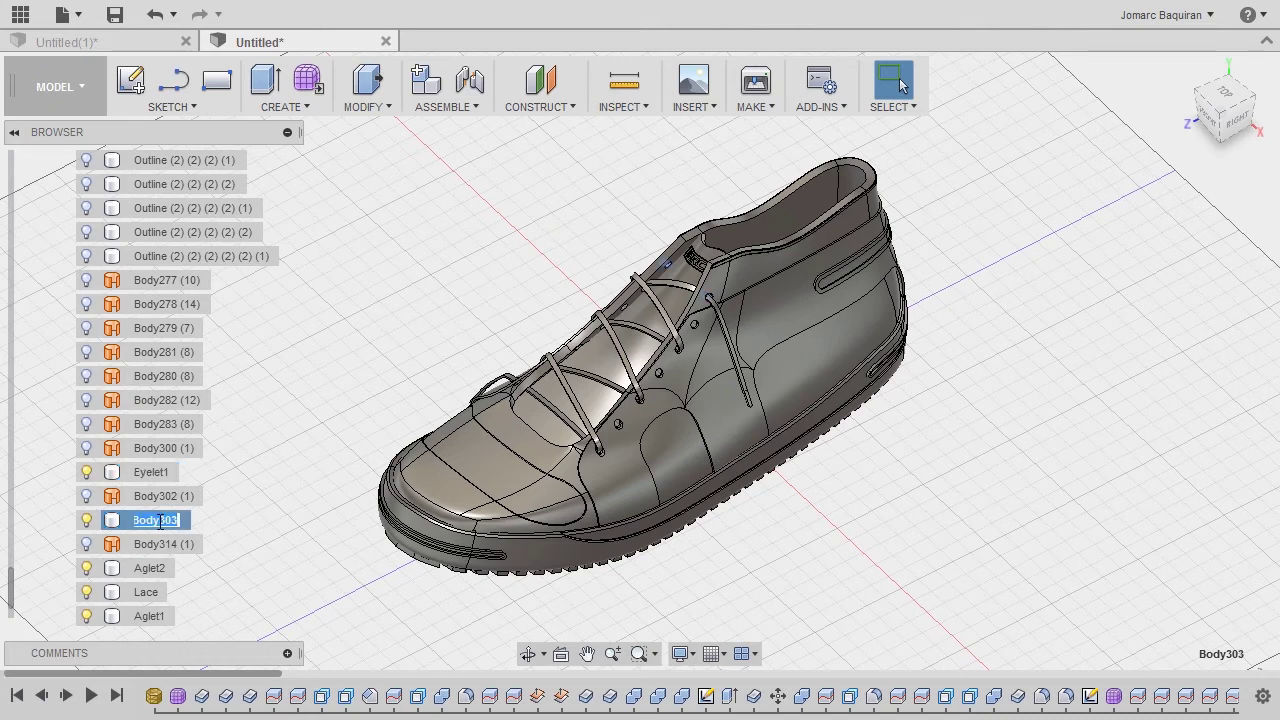
{"action": "key", "text": "ctrl+v"}
{"action": "key", "text": "Return"}
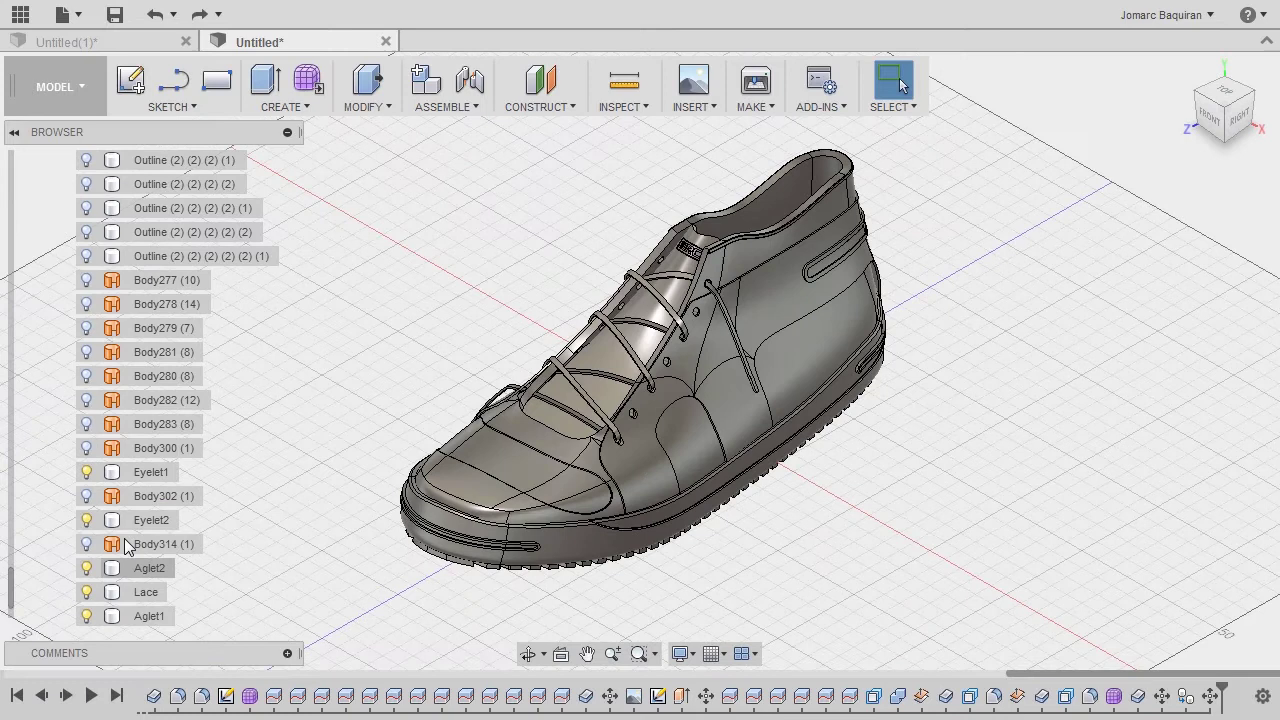
Step: Move Eyelet1, Eyelet2, Aglet2, Aglet1 and Lace up the body list to directly after Heel-tab, in that order
{"action": "left_click", "coordinate": [115, 471]}
{"action": "left_click", "coordinate": [114, 521], "text": "ctrl"}
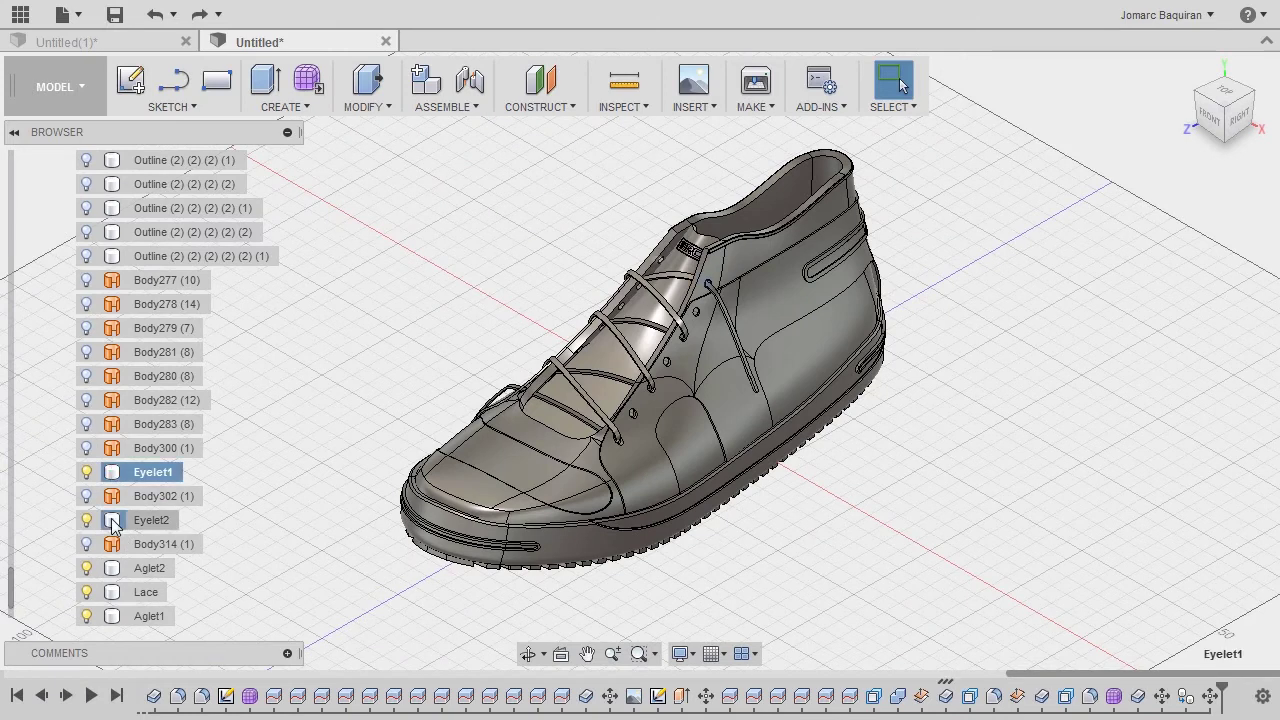
{"action": "left_click", "coordinate": [110, 568], "text": "ctrl"}
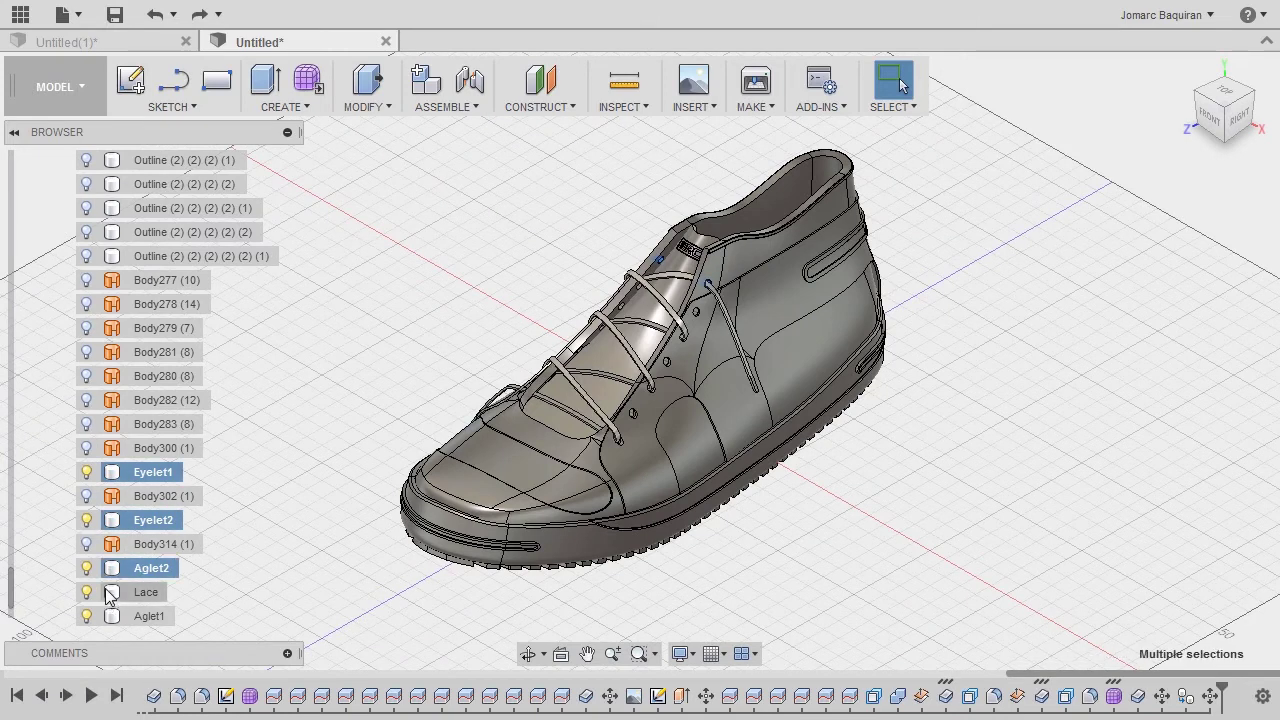
{"action": "left_click", "coordinate": [110, 592], "text": "ctrl"}
{"action": "left_click", "coordinate": [113, 617], "text": "ctrl"}
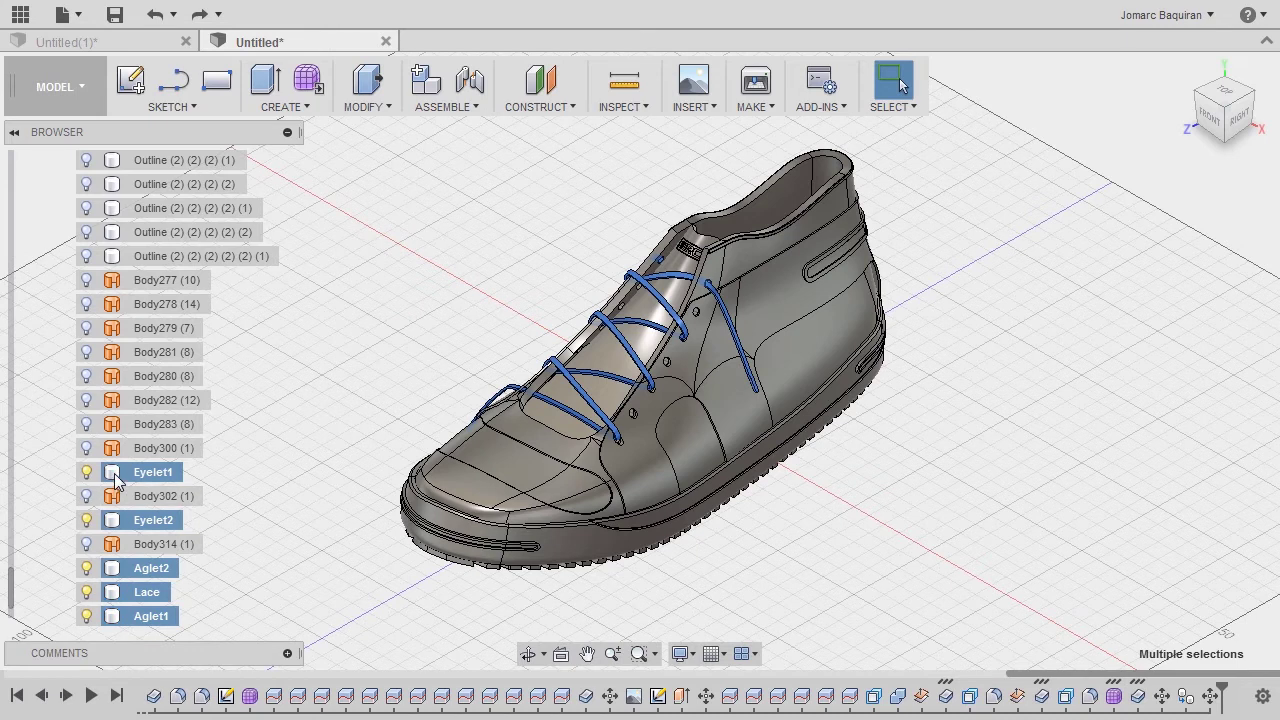
{"action": "mouse_move", "coordinate": [115, 478]}
{"action": "left_mouse_down"}
{"action": "mouse_move", "coordinate": [111, 138]}
{"action": "mouse_move", "coordinate": [116, 153]}
{"action": "mouse_move", "coordinate": [122, 133]}
{"action": "mouse_move", "coordinate": [143, 486]}
{"action": "mouse_move", "coordinate": [140, 468]}
{"action": "left_mouse_up"}
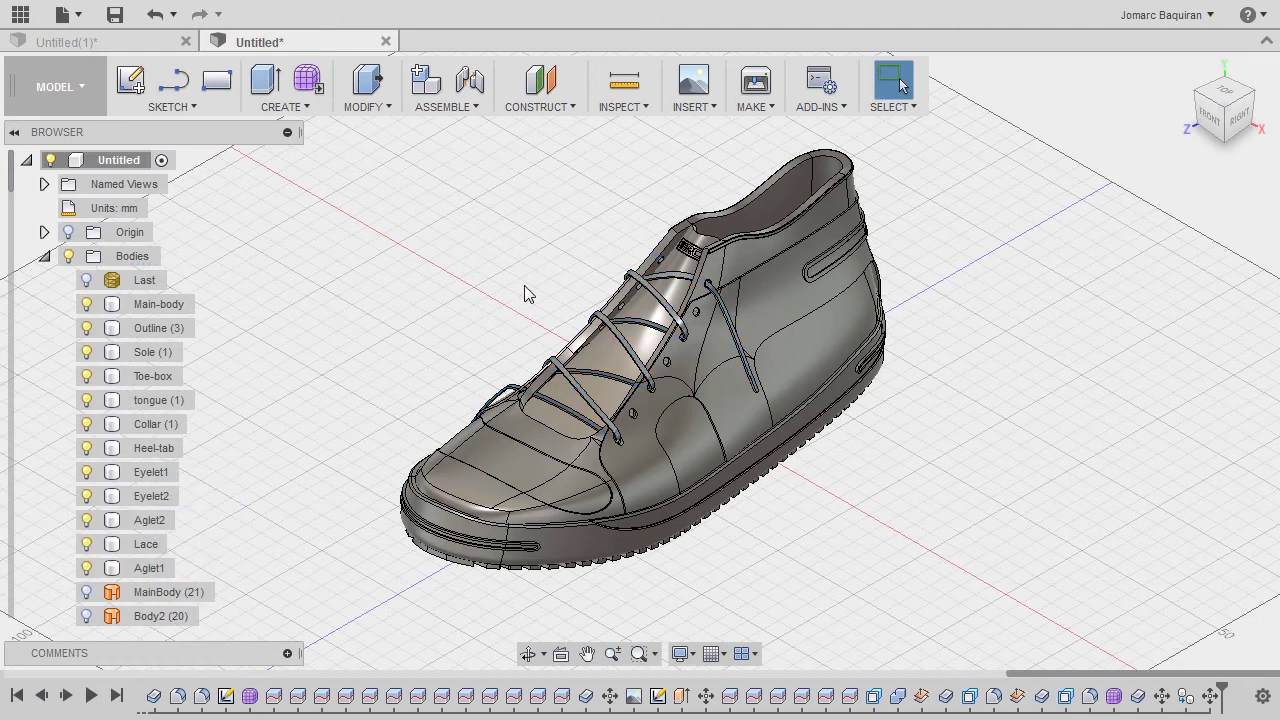
{"action": "left_click_drag", "start_coordinate": [118, 570], "coordinate": [118, 544]}
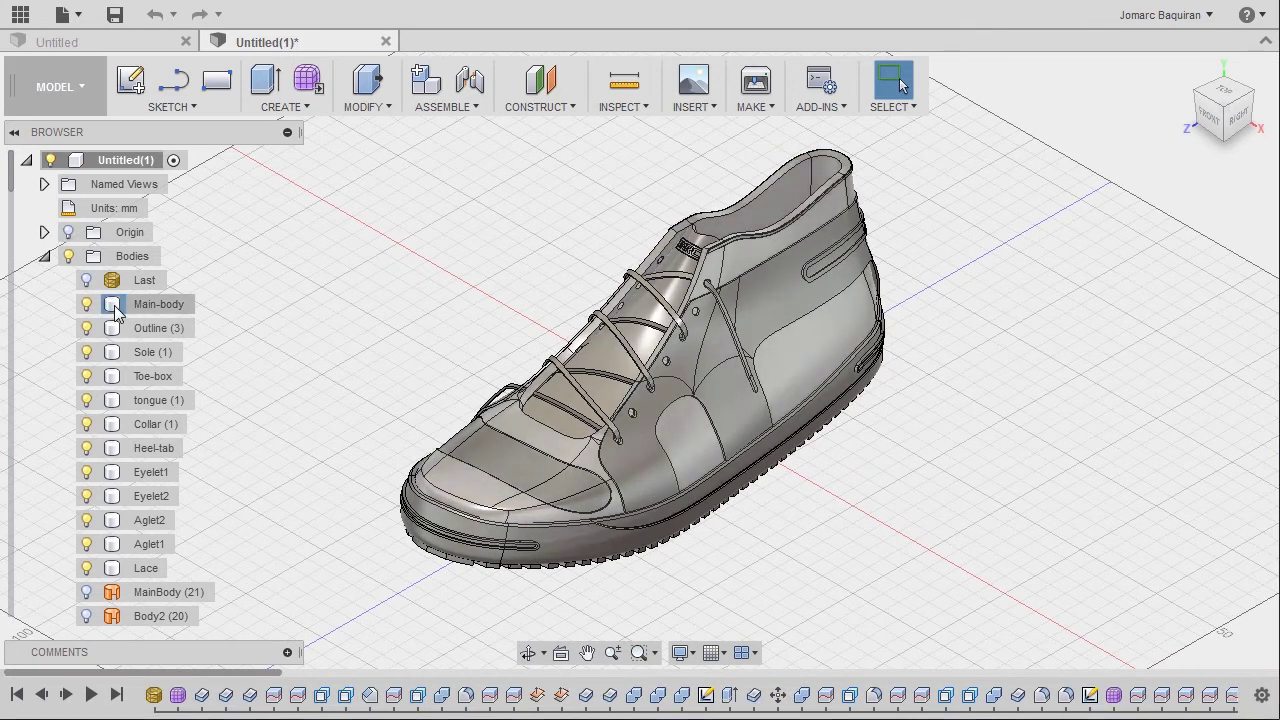
Step: Hide all bodies from Main-body through Lace except Outline (3)
{"action": "left_click", "coordinate": [116, 308]}
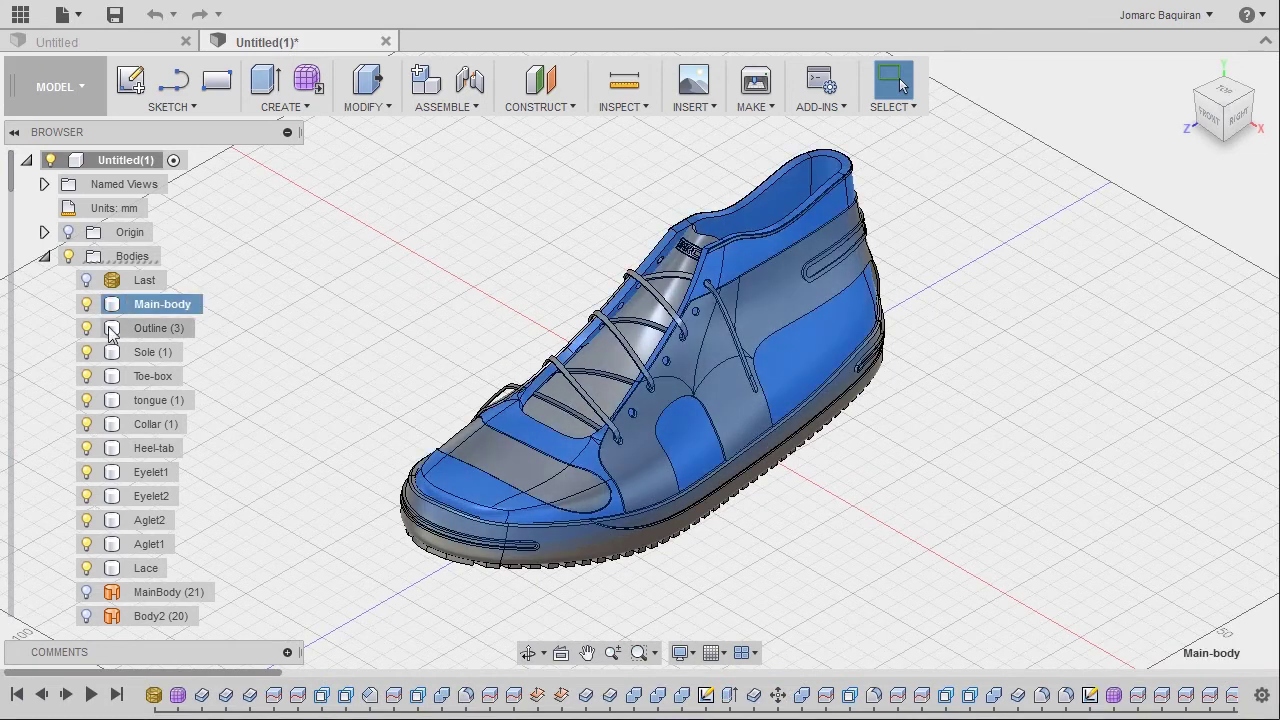
{"action": "left_click", "coordinate": [117, 570], "text": "shift"}
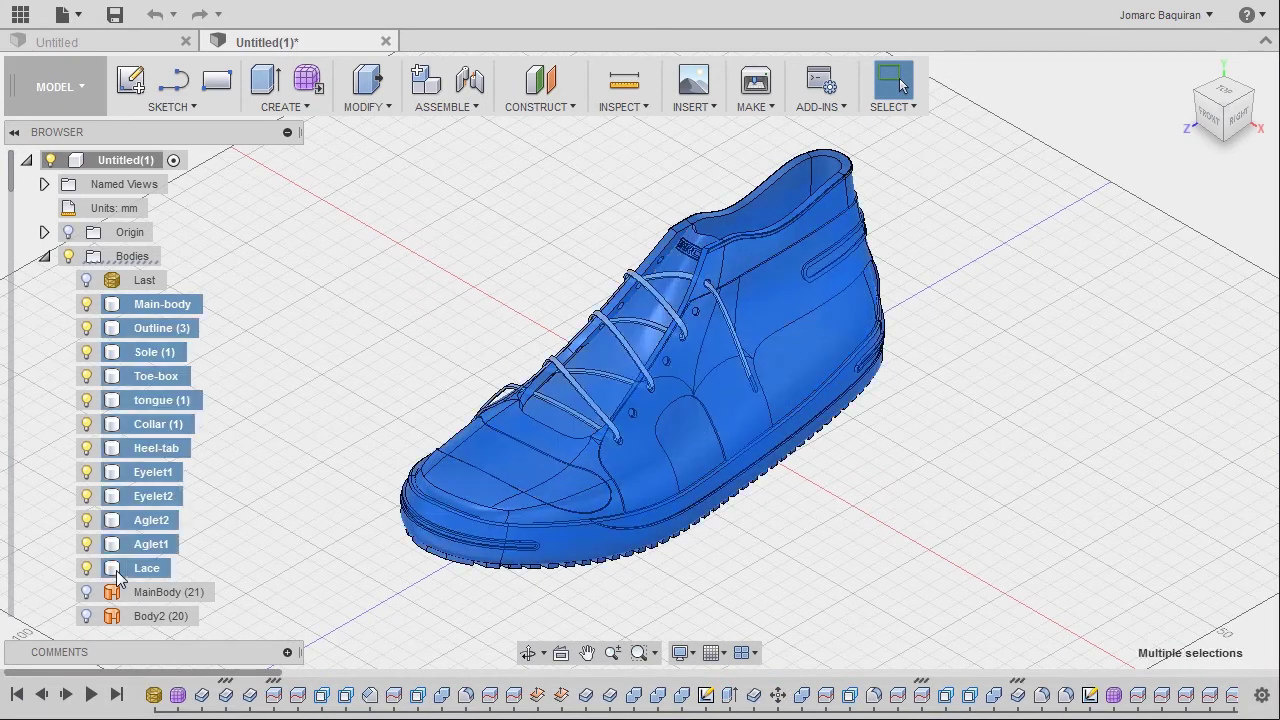
{"action": "left_click", "coordinate": [113, 331], "text": "ctrl"}
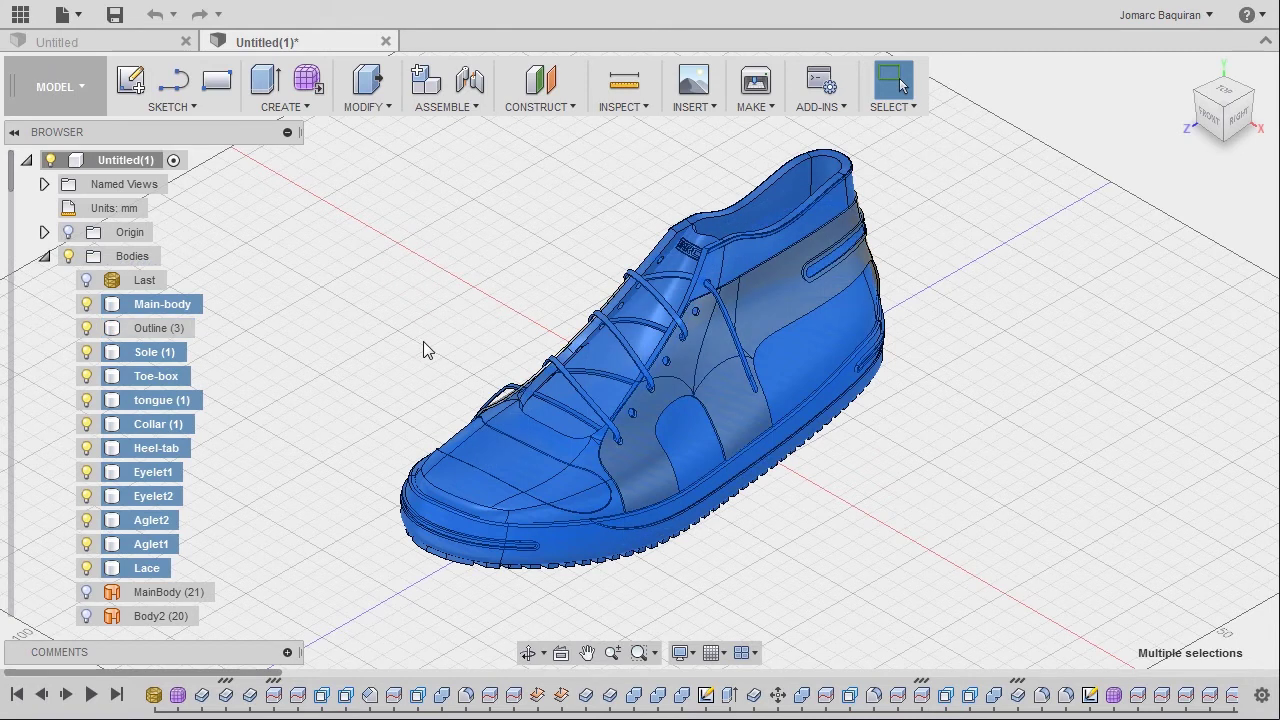
{"action": "key", "text": "v"}
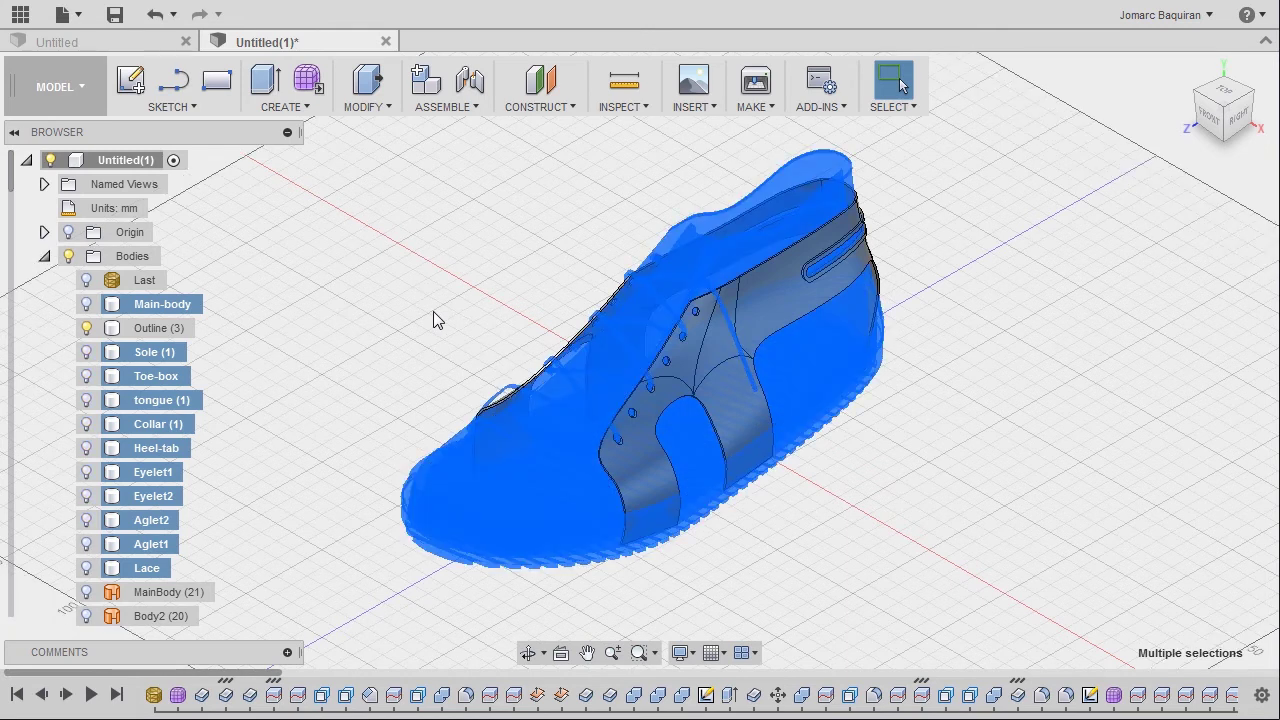
{"action": "left_click", "coordinate": [433, 310]}
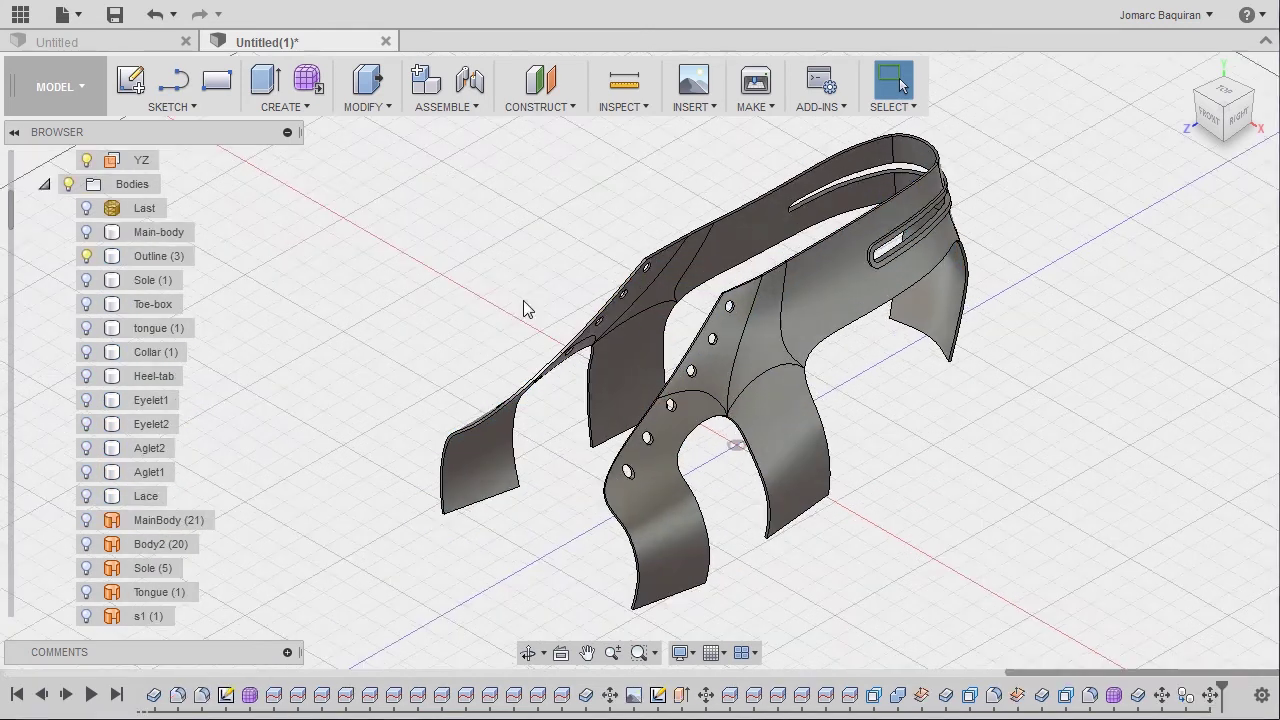
Step: Sketch a closed vertical slot on the YZ plane near the origin, about 1.25 mm between arc centres and 0.66 mm wide
{"action": "key", "text": "l"}
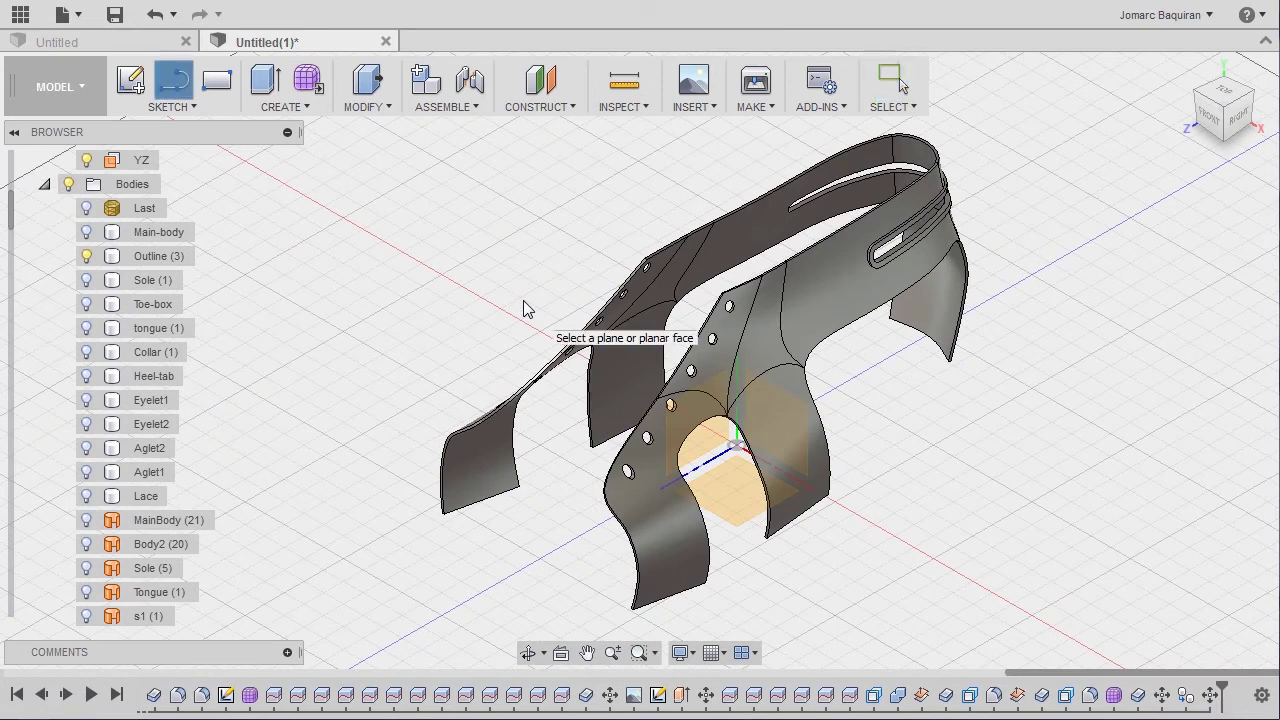
{"action": "left_click", "coordinate": [698, 432]}
{"action": "scroll", "coordinate": [549, 347], "scroll_direction": "up", "scroll_amount": 5}
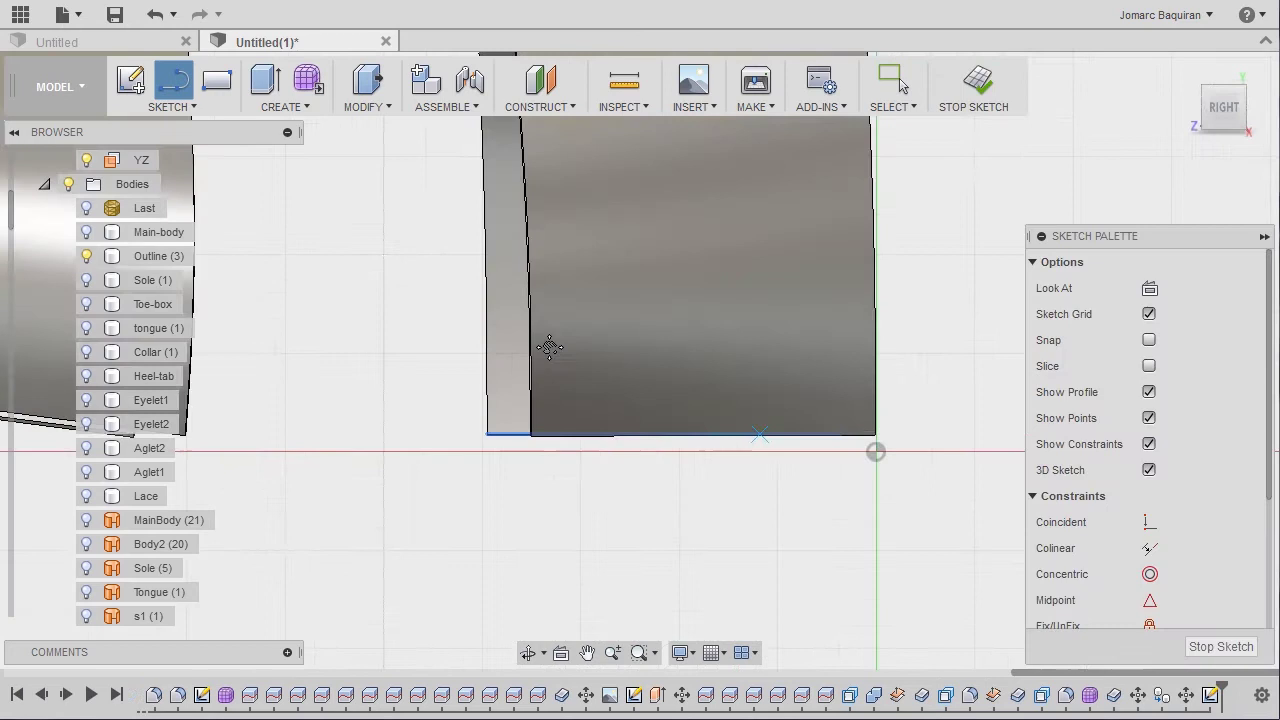
{"action": "scroll", "coordinate": [549, 347], "scroll_direction": "down", "scroll_amount": 5}
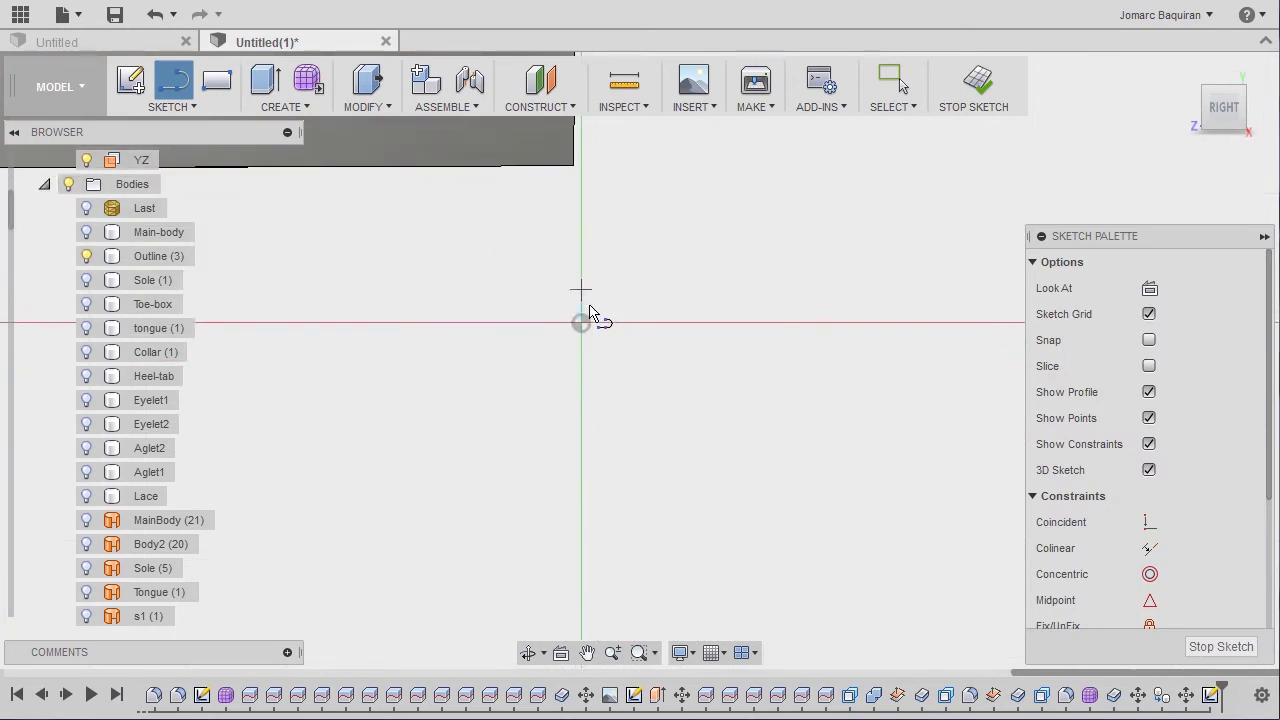
{"action": "left_click", "coordinate": [533, 385]}
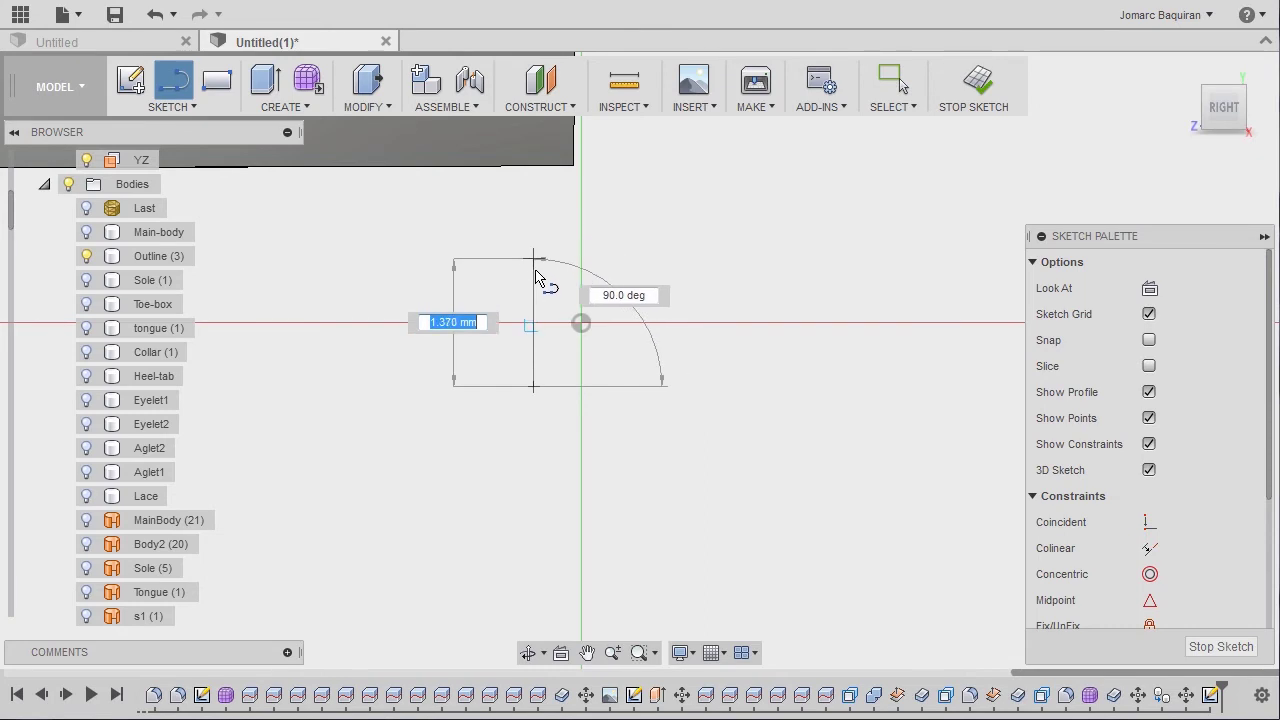
{"action": "left_click_drag", "start_coordinate": [534, 270], "coordinate": [596, 270]}
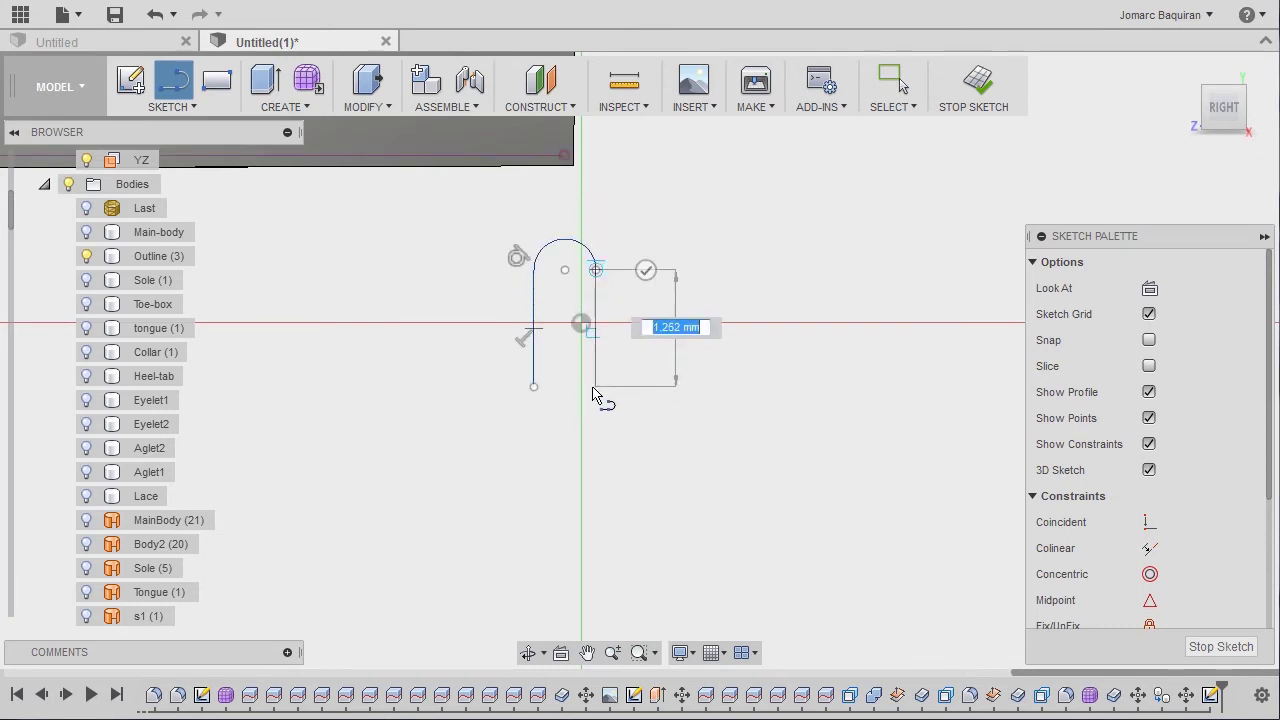
{"action": "mouse_move", "coordinate": [595, 387]}
{"action": "left_mouse_down"}
{"action": "mouse_move", "coordinate": [591, 429]}
{"action": "mouse_move", "coordinate": [557, 429]}
{"action": "mouse_move", "coordinate": [537, 414]}
{"action": "mouse_move", "coordinate": [534, 387]}
{"action": "left_mouse_up"}
{"action": "scroll", "coordinate": [553, 384], "scroll_direction": "up", "scroll_amount": 2}
{"action": "mouse_move", "coordinate": [685, 245]}
{"action": "middle_mouse_down"}
{"action": "mouse_move", "coordinate": [646, 334]}
{"action": "mouse_move", "coordinate": [657, 265]}
{"action": "middle_mouse_up"}
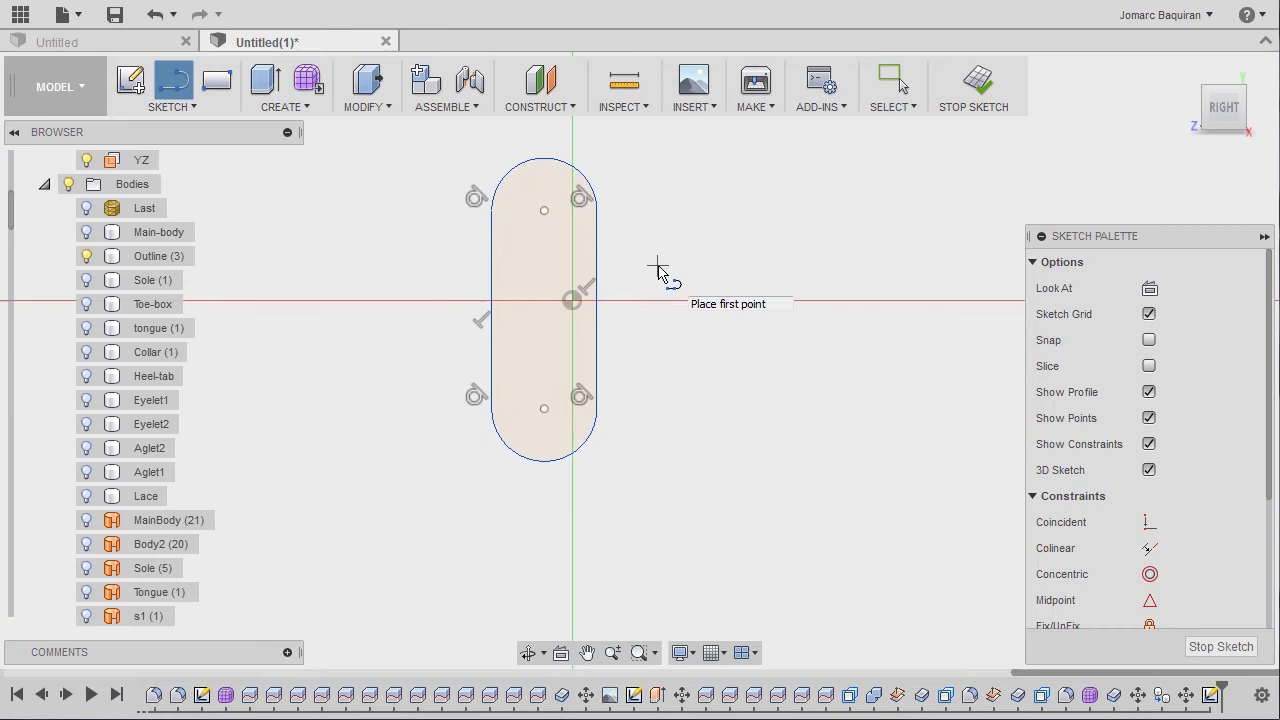
Step: Dimension the distance between the slot's two arc centres and set it to 1 mm
{"action": "key", "text": "d"}
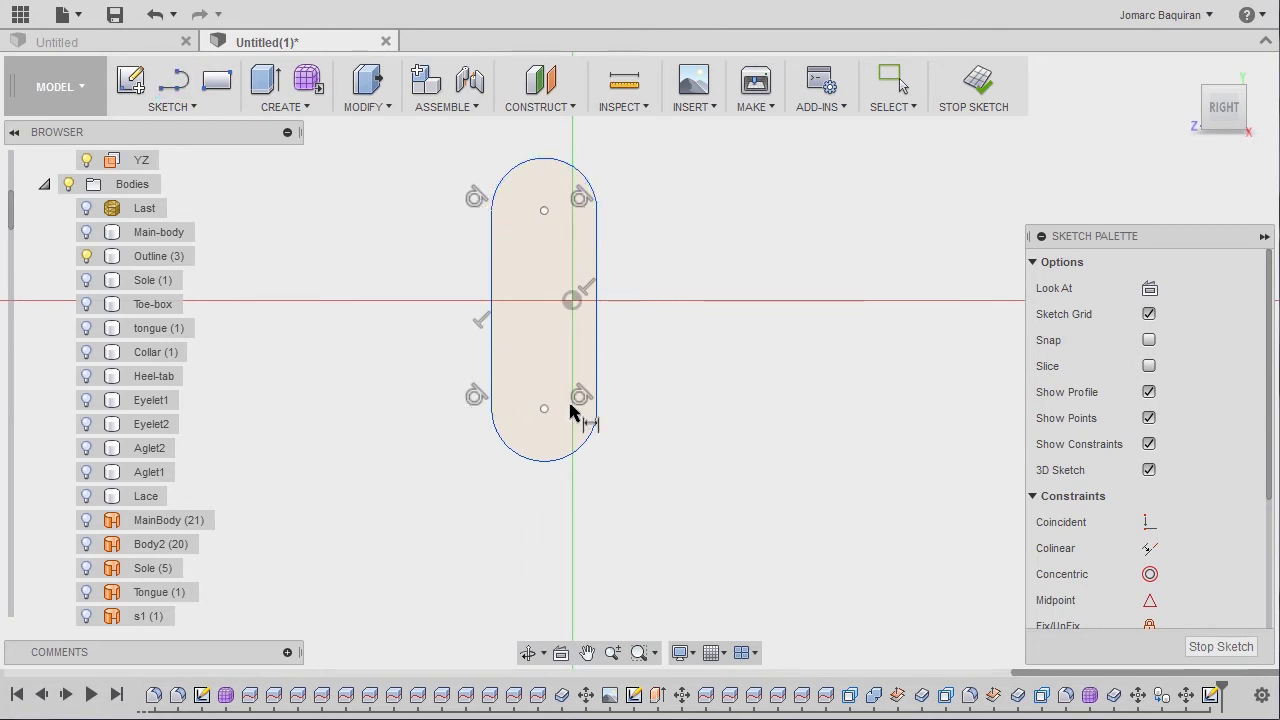
{"action": "left_click", "coordinate": [544, 211]}
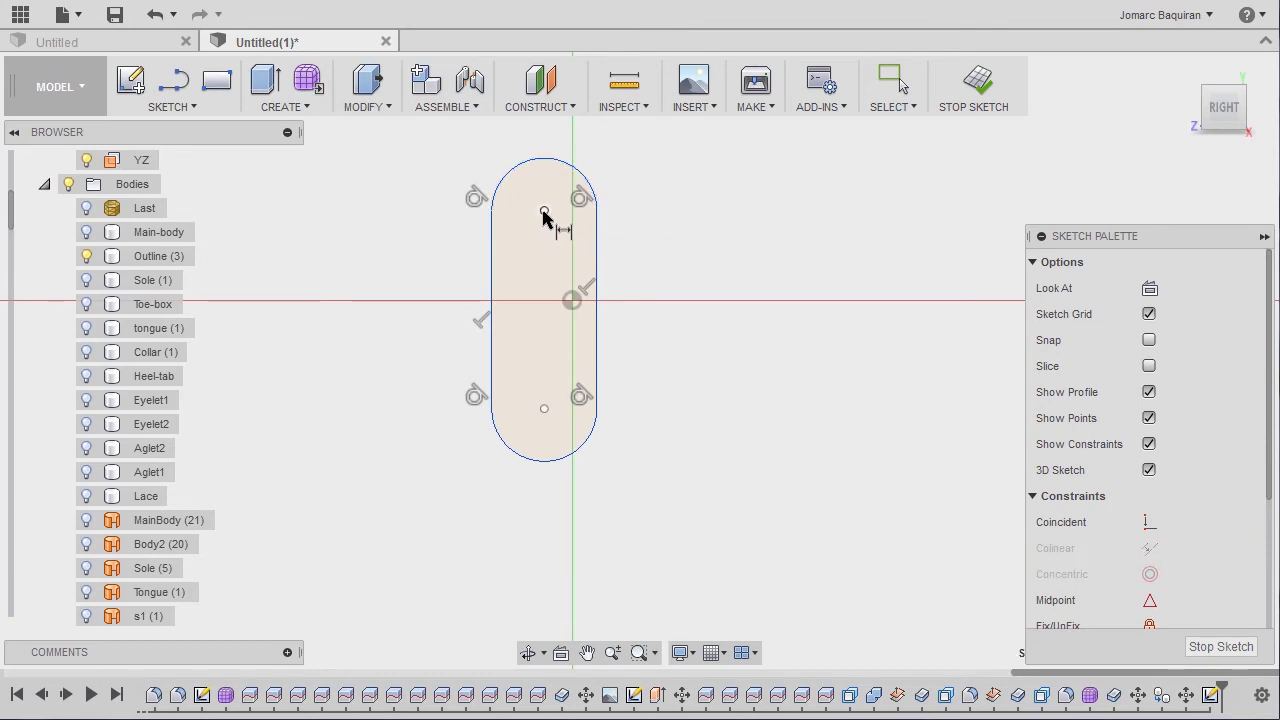
{"action": "left_click", "coordinate": [546, 410]}
{"action": "left_click", "coordinate": [671, 312]}
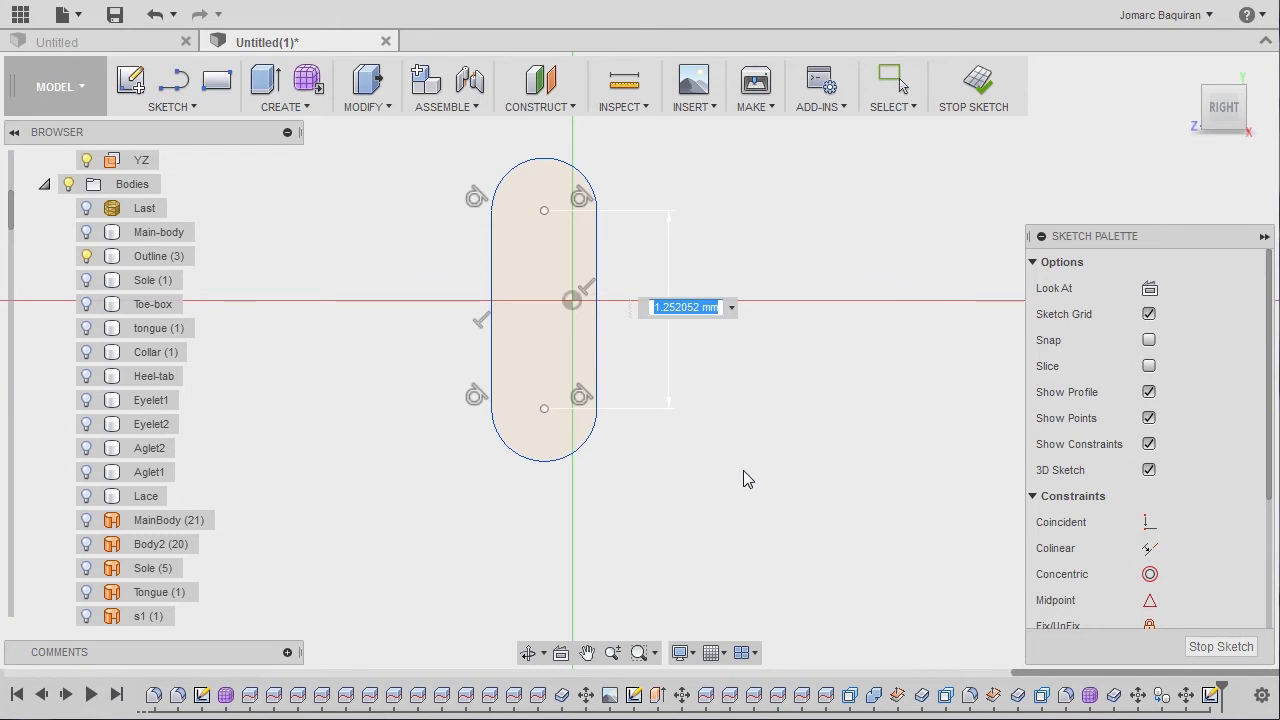
{"action": "type", "text": "1"}
{"action": "key", "text": "Return"}
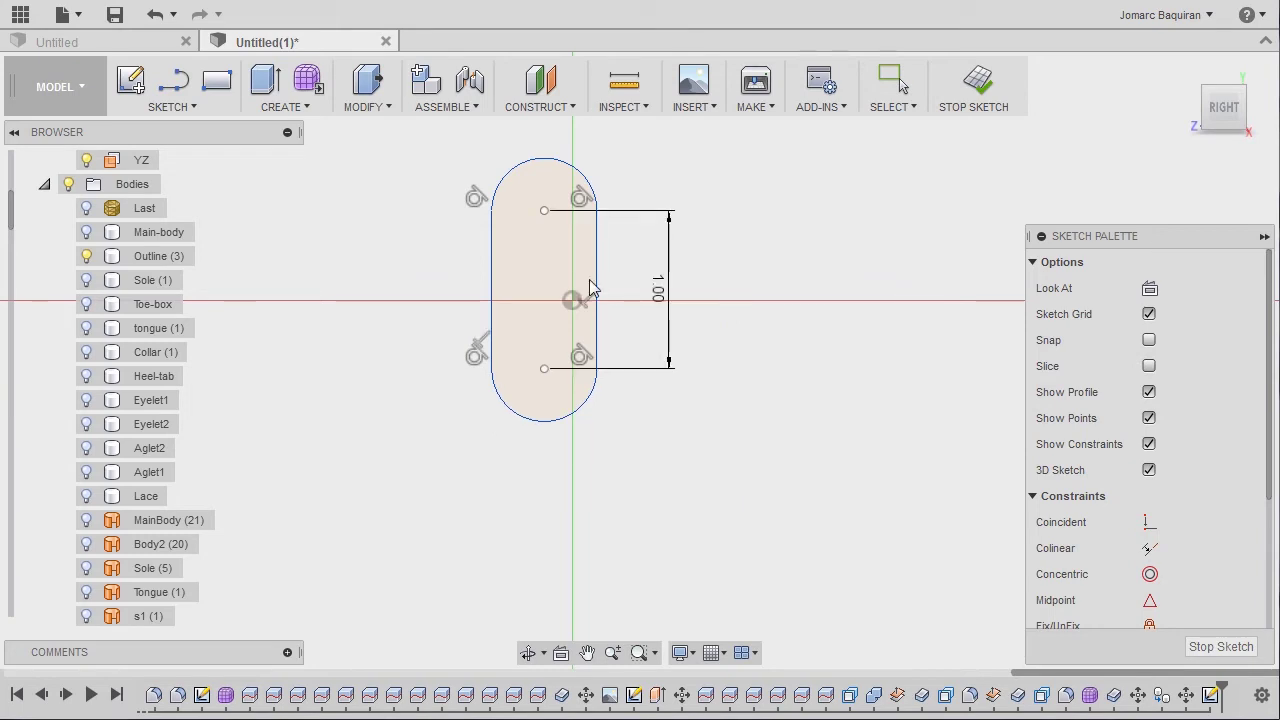
Step: Dimension the slot's width between its two straight sides and set it to 0.3 mm
{"action": "right_click_drag", "start_coordinate": [785, 528], "coordinate": [738, 260]}
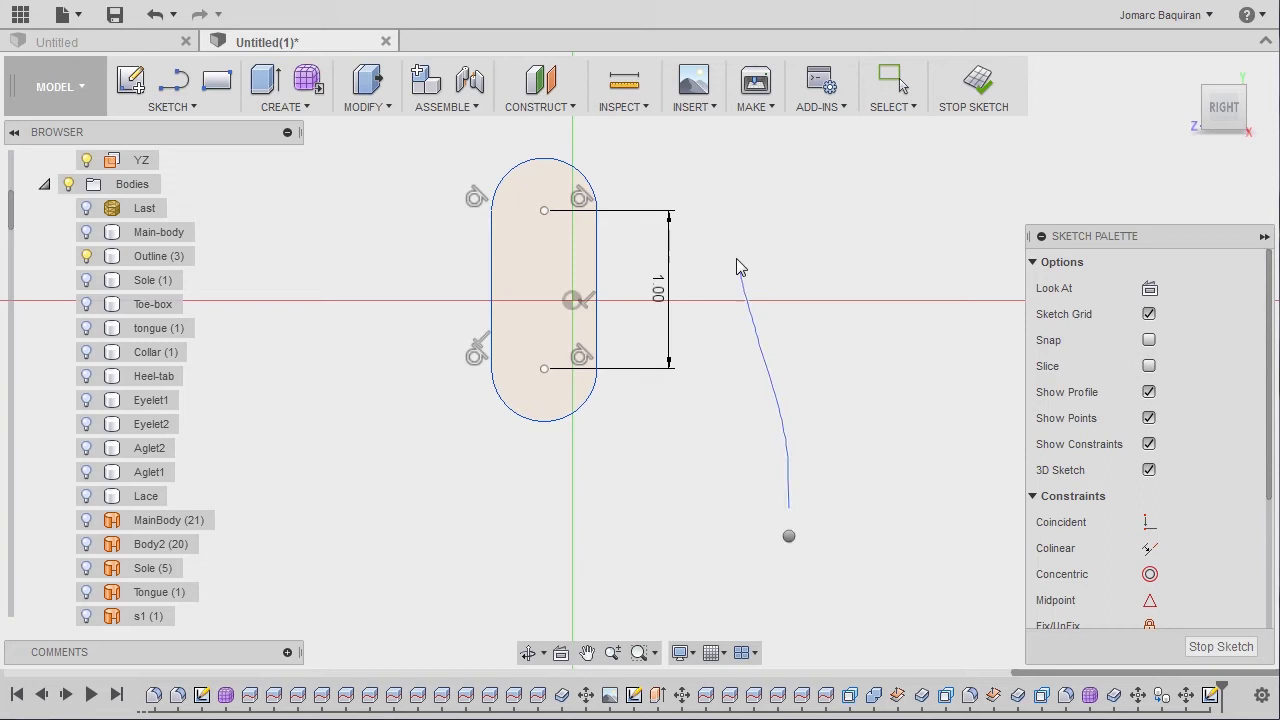
{"action": "left_click", "coordinate": [496, 265]}
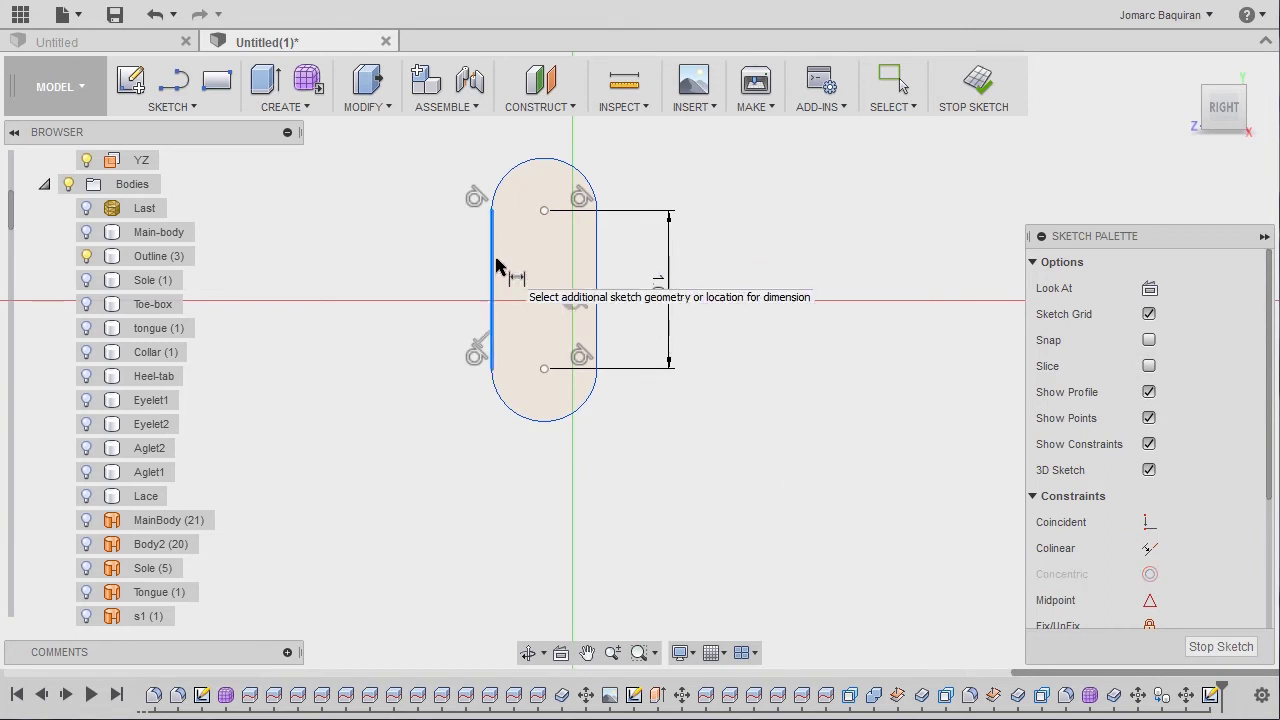
{"action": "left_click", "coordinate": [598, 260]}
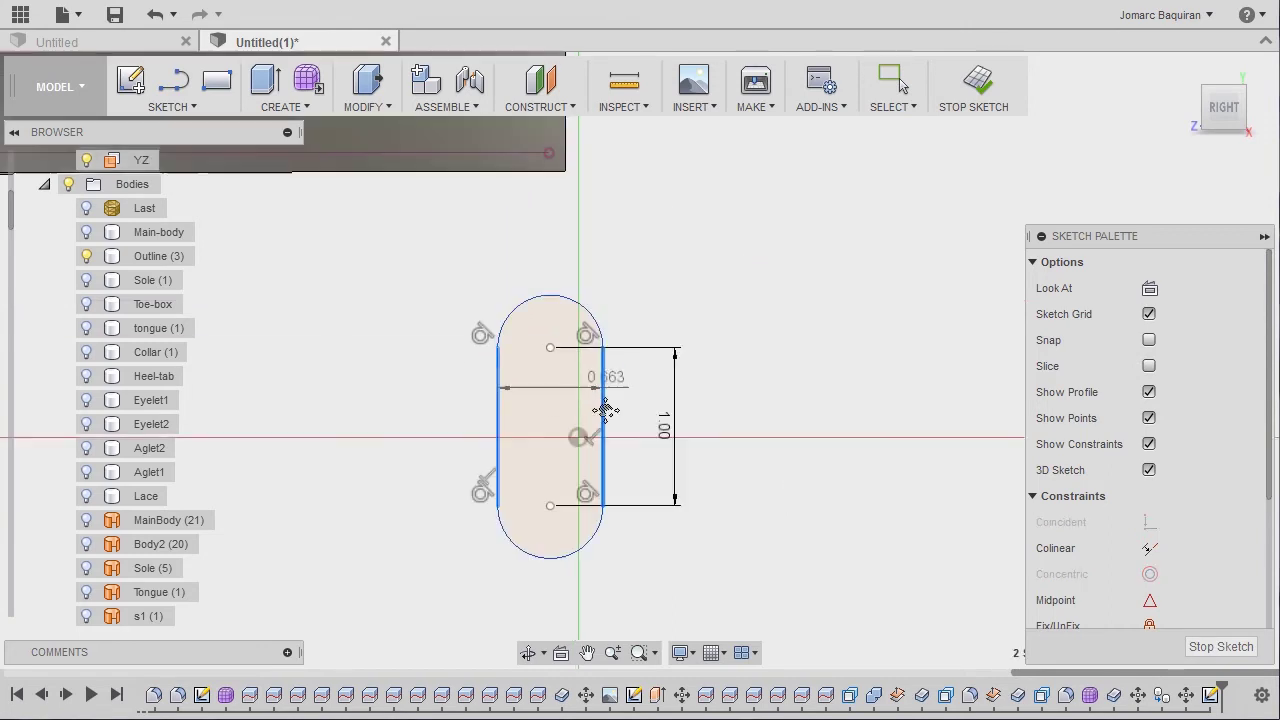
{"action": "left_click", "coordinate": [553, 285]}
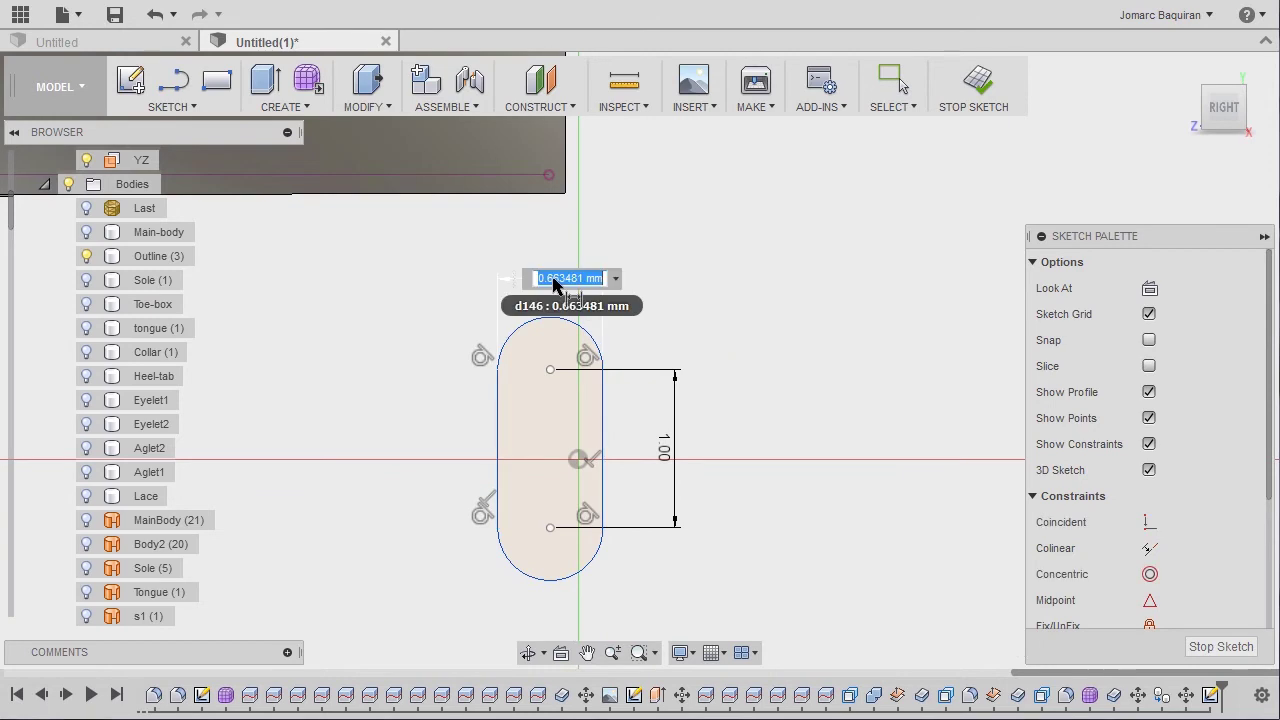
{"action": "type", "text": ".3"}
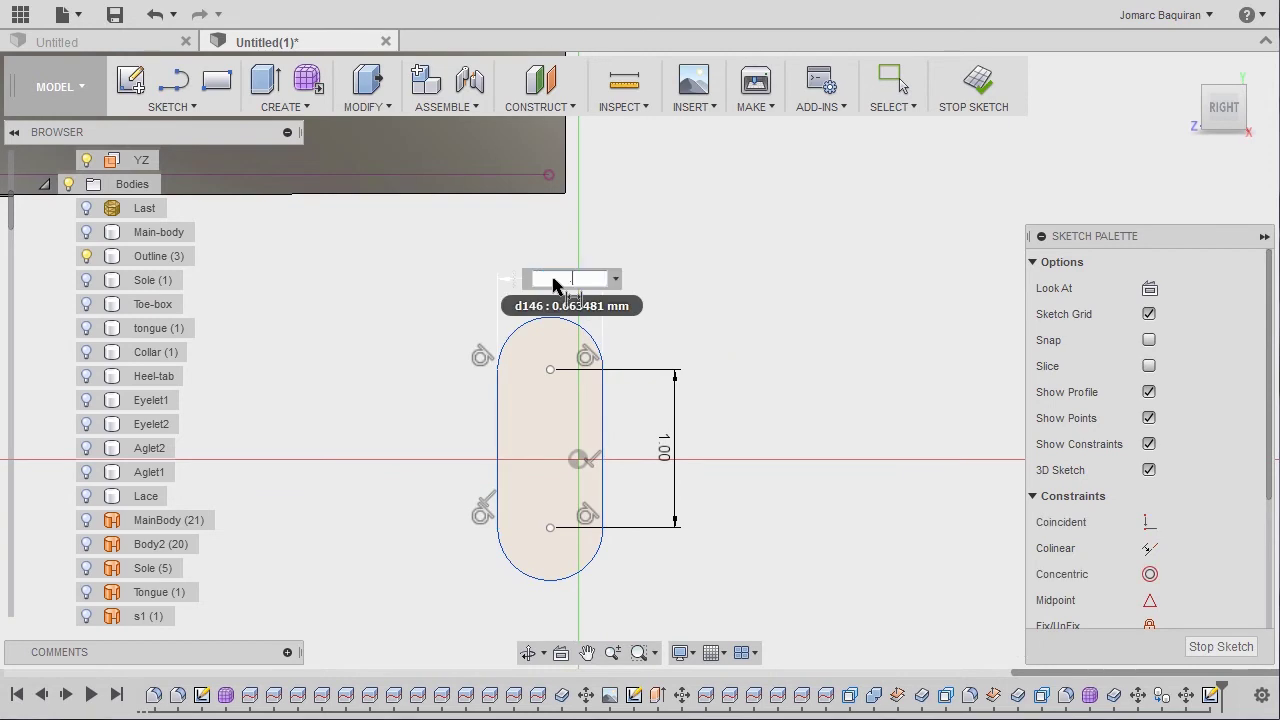
{"action": "key", "text": "Return"}
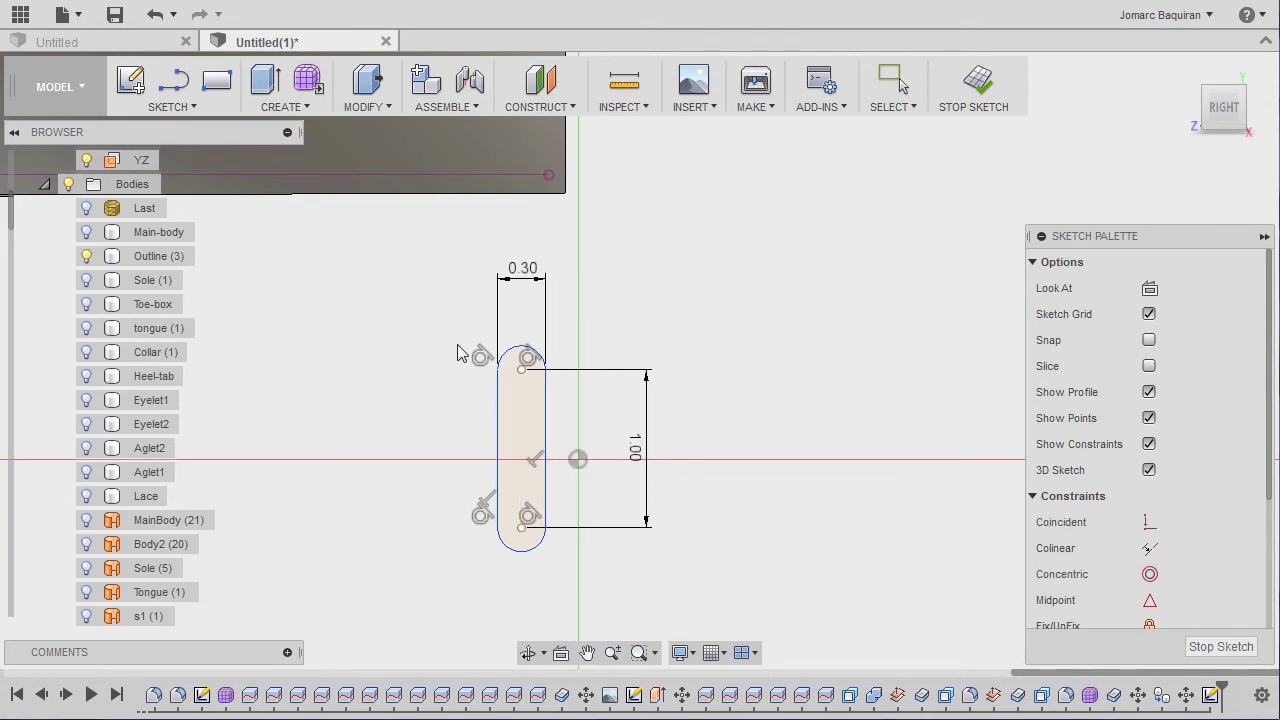
Step: Draw a vertical centre line about 1.3 mm long through the slot, from the upper arc's midpoint to the lower arc's midpoint
{"action": "middle_click_drag", "start_coordinate": [460, 338], "coordinate": [469, 264]}
{"action": "scroll", "coordinate": [512, 326], "scroll_direction": "up", "scroll_amount": 2}
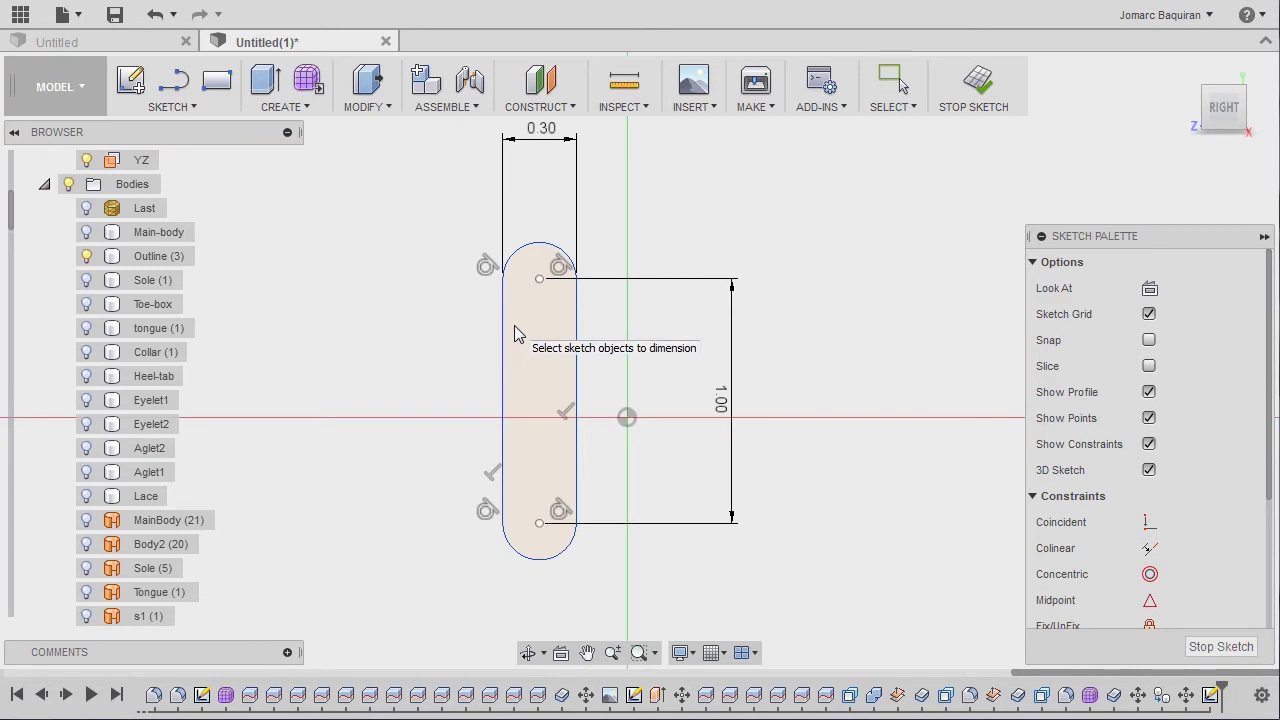
{"action": "key", "text": "l"}
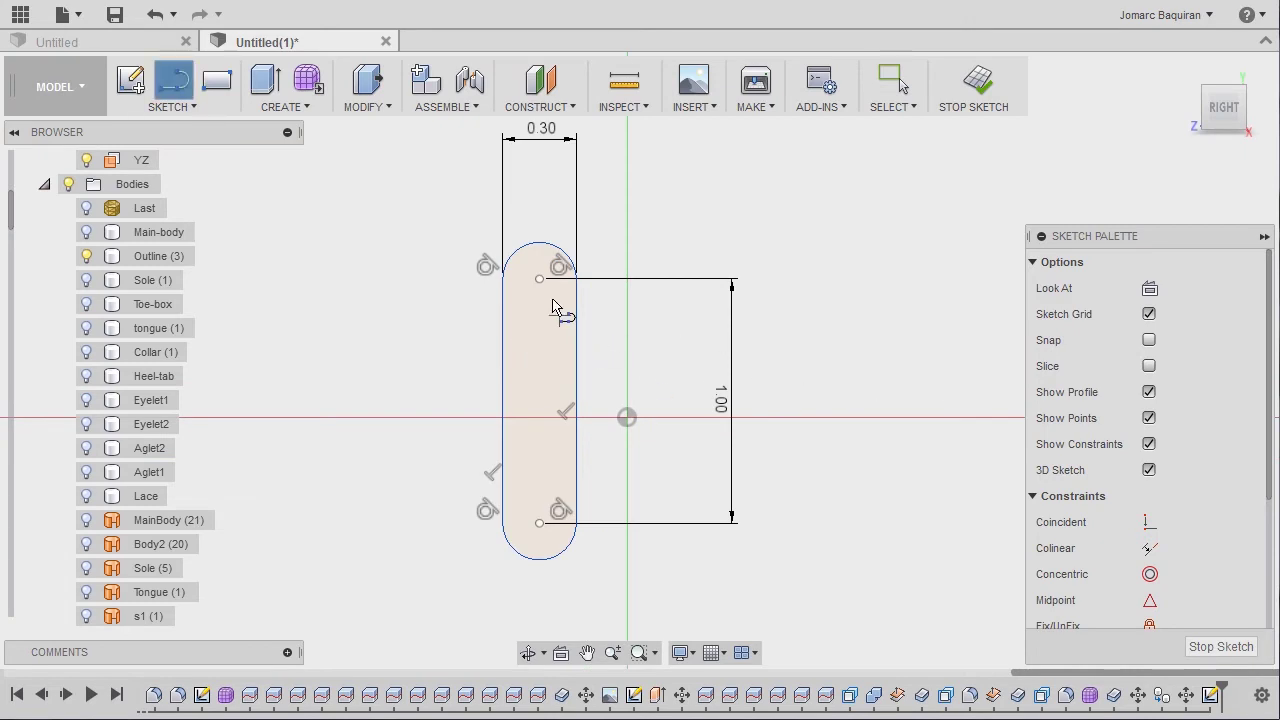
{"action": "scroll", "coordinate": [555, 306], "scroll_direction": "up", "scroll_amount": 2}
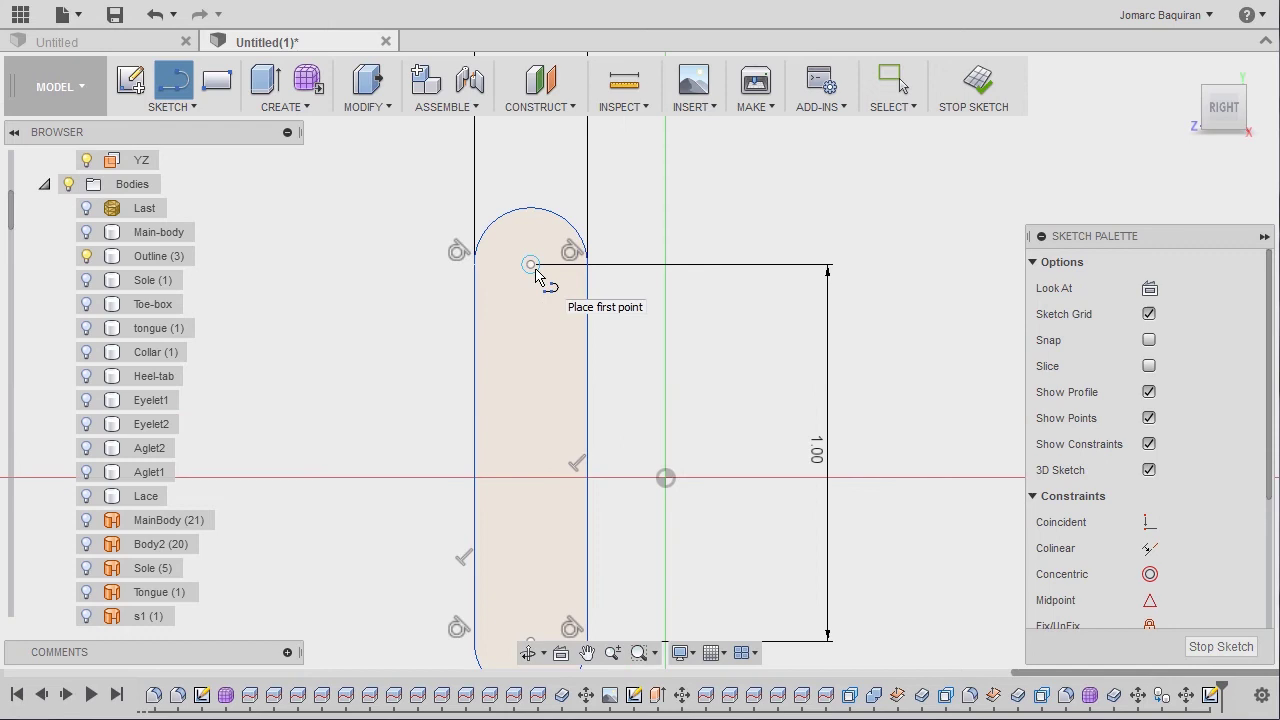
{"action": "left_click", "coordinate": [535, 215]}
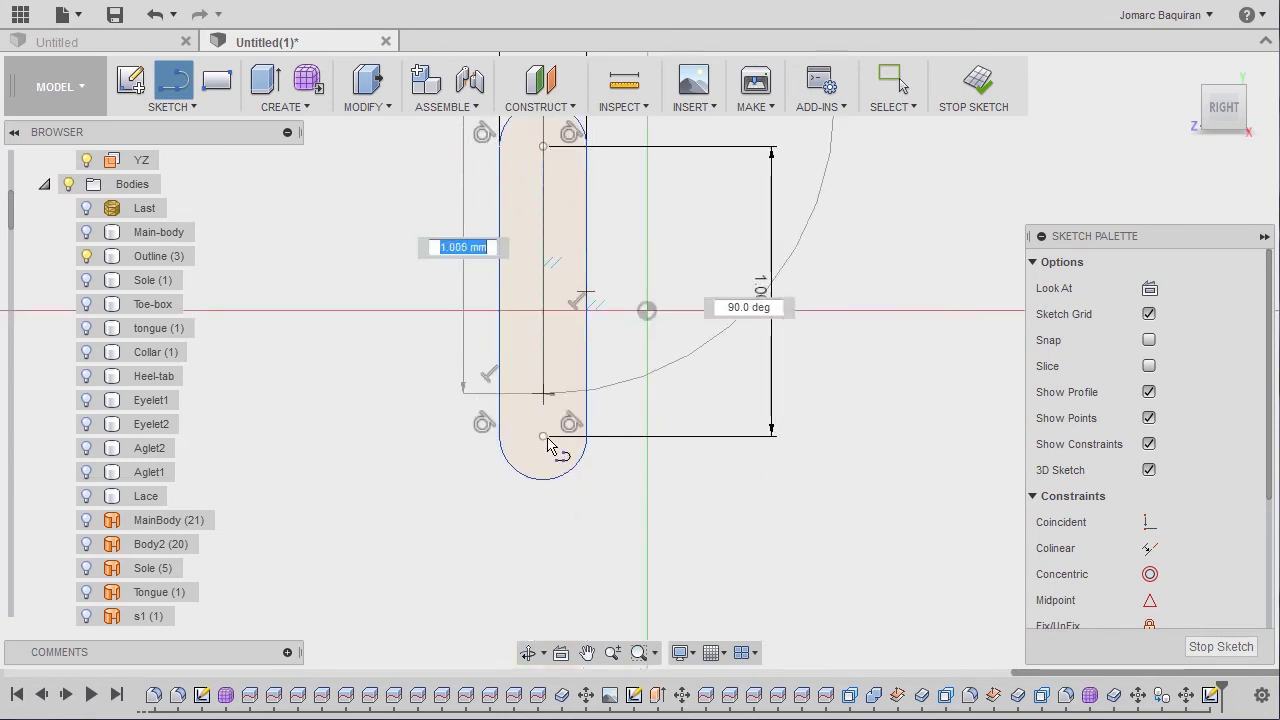
{"action": "scroll", "coordinate": [547, 470], "scroll_direction": "up", "scroll_amount": 2}
{"action": "left_click", "coordinate": [537, 494]}
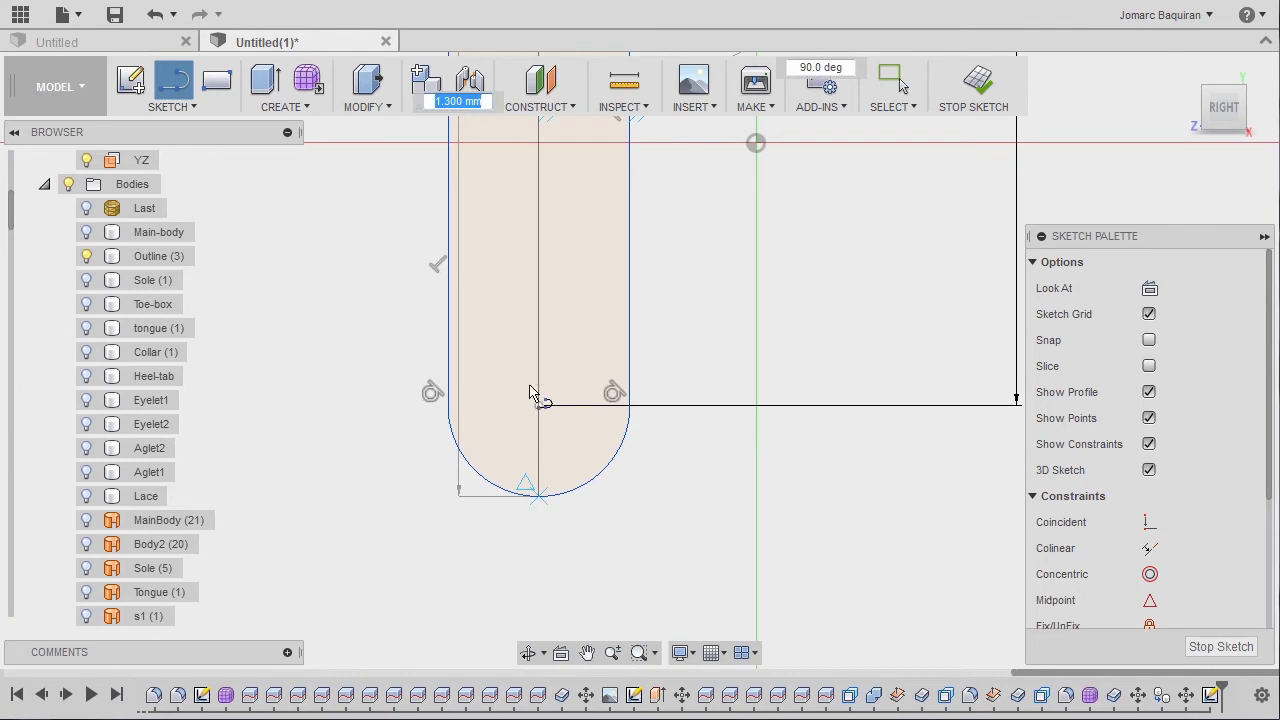
{"action": "scroll", "coordinate": [535, 495], "scroll_direction": "down", "scroll_amount": 2}
{"action": "scroll", "coordinate": [540, 480], "scroll_direction": "down", "scroll_amount": 3}
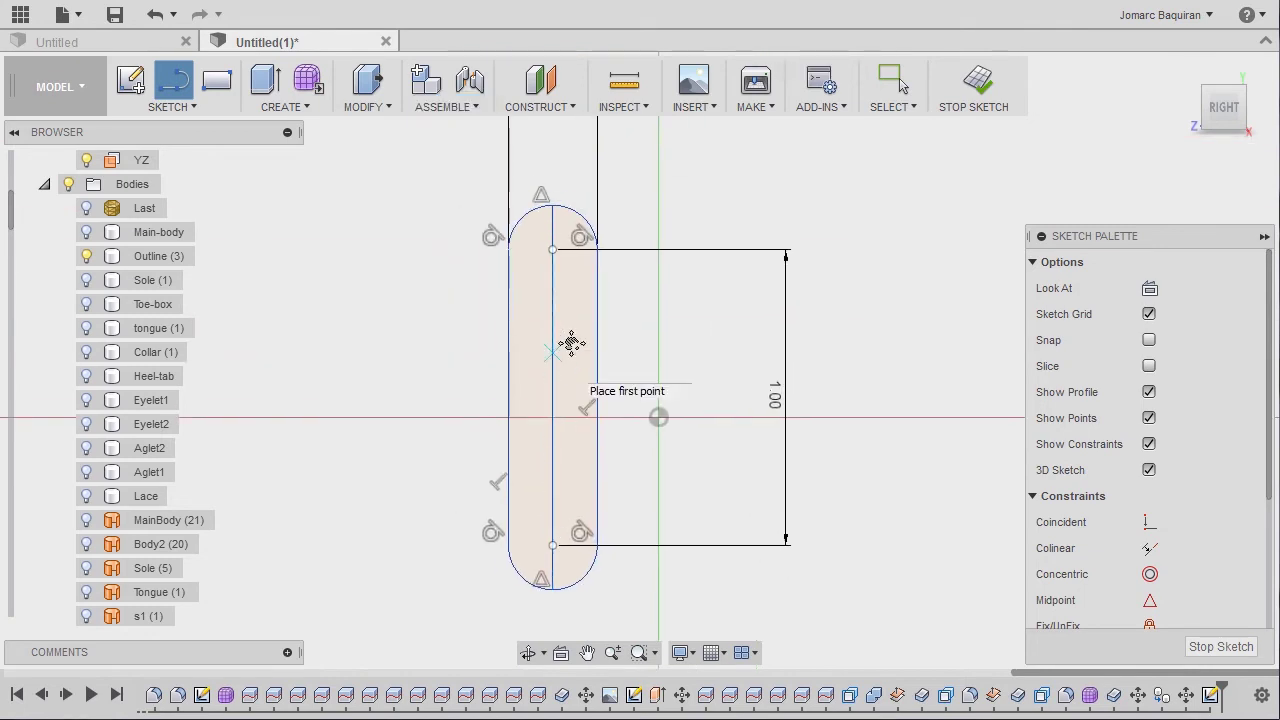
{"action": "key", "text": "Escape"}
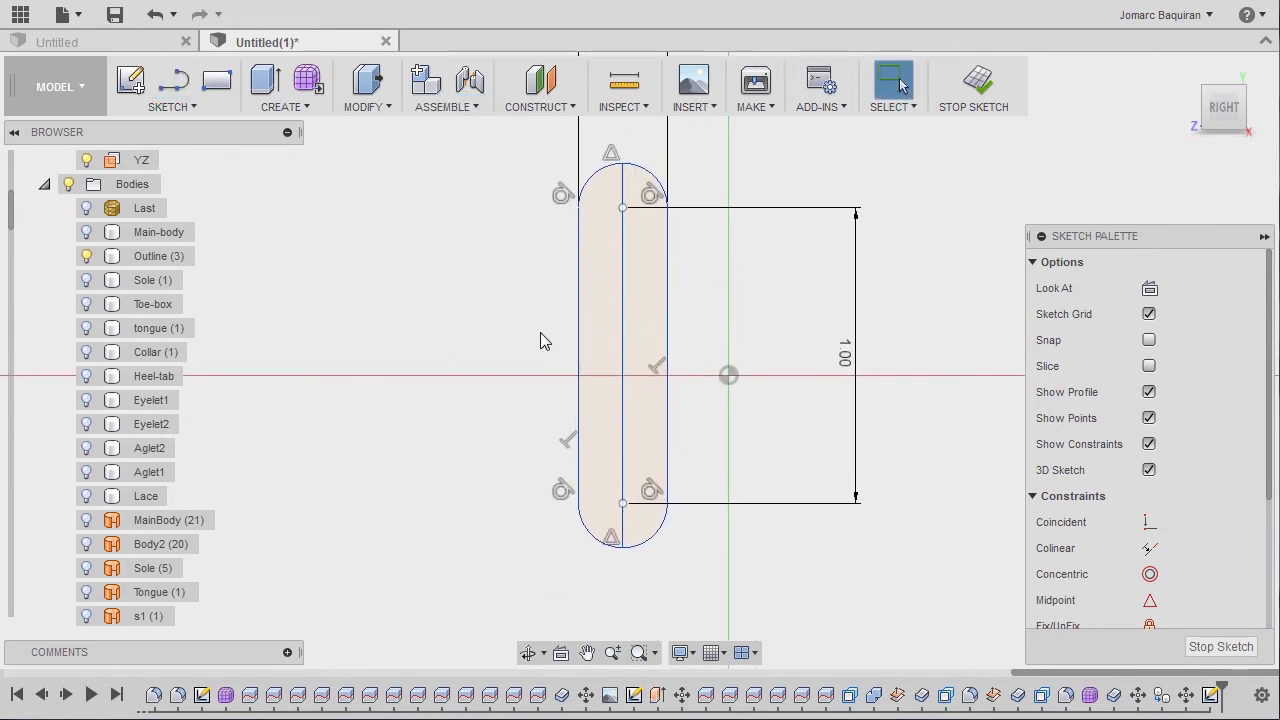
Step: Convert the slot's left straight side to a construction line
{"action": "left_click", "coordinate": [584, 296]}
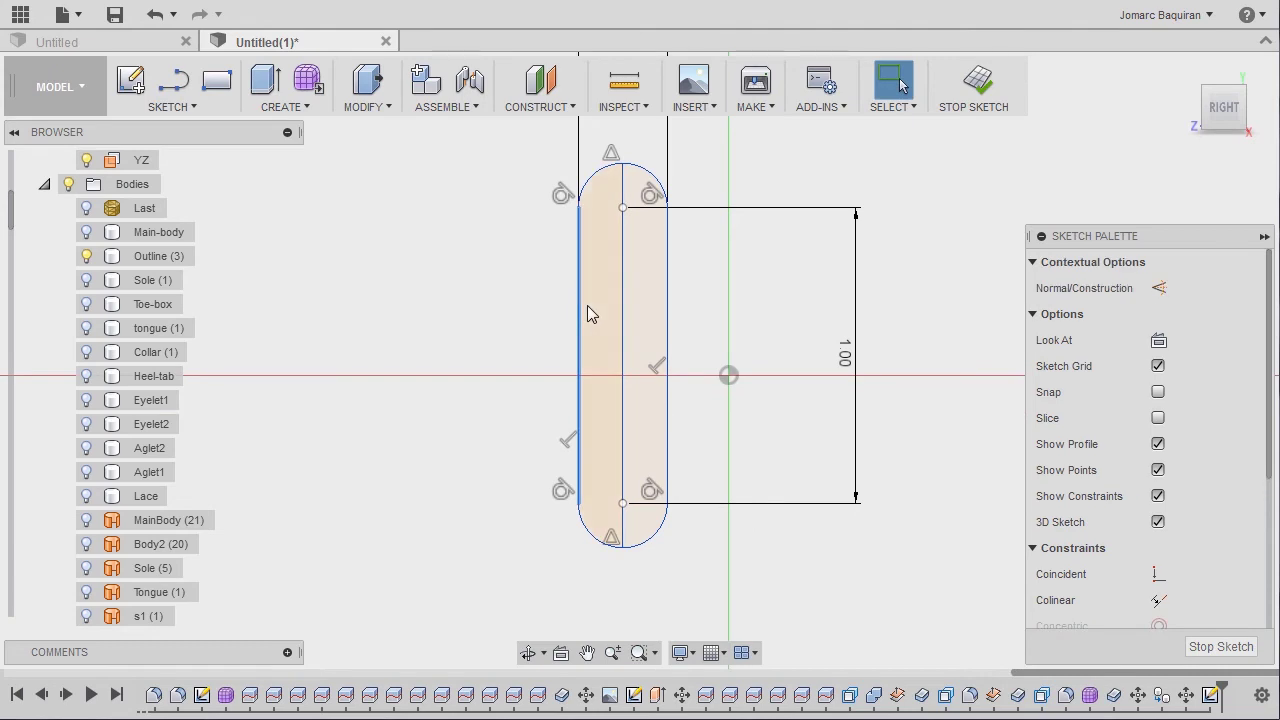
{"action": "key", "text": "x"}
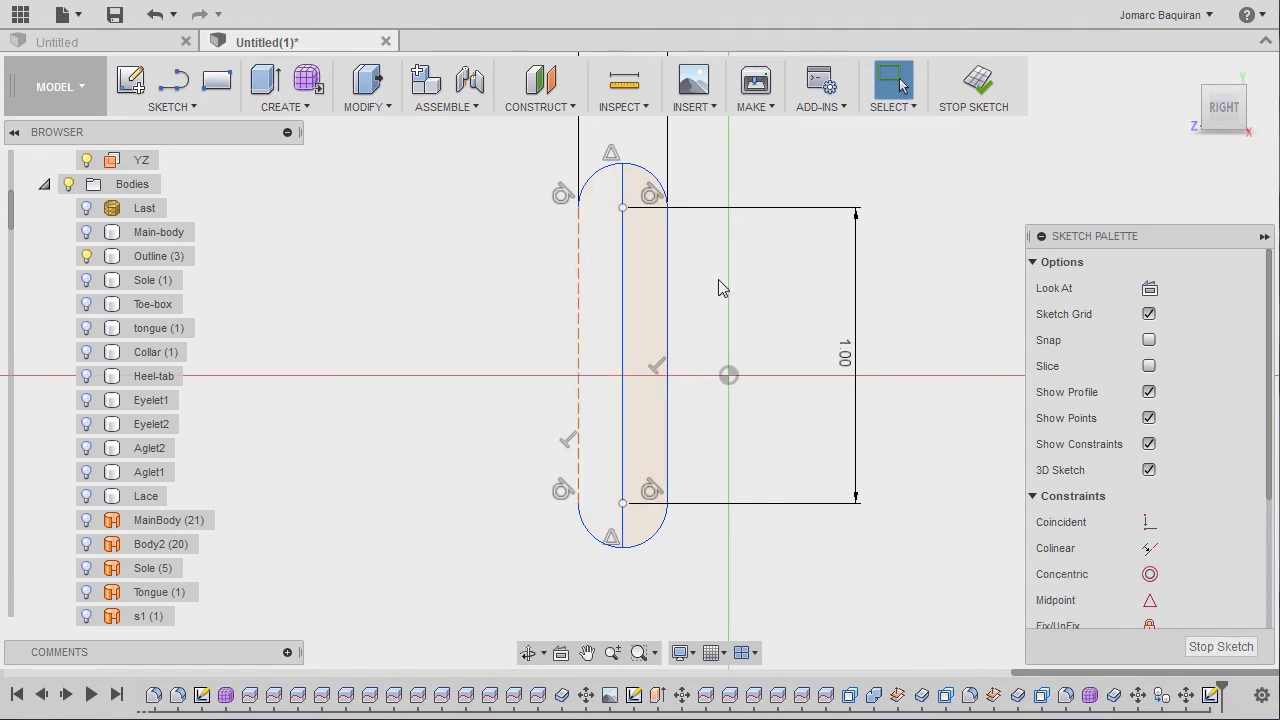
{"action": "scroll", "coordinate": [643, 335], "scroll_direction": "down", "scroll_amount": 1}
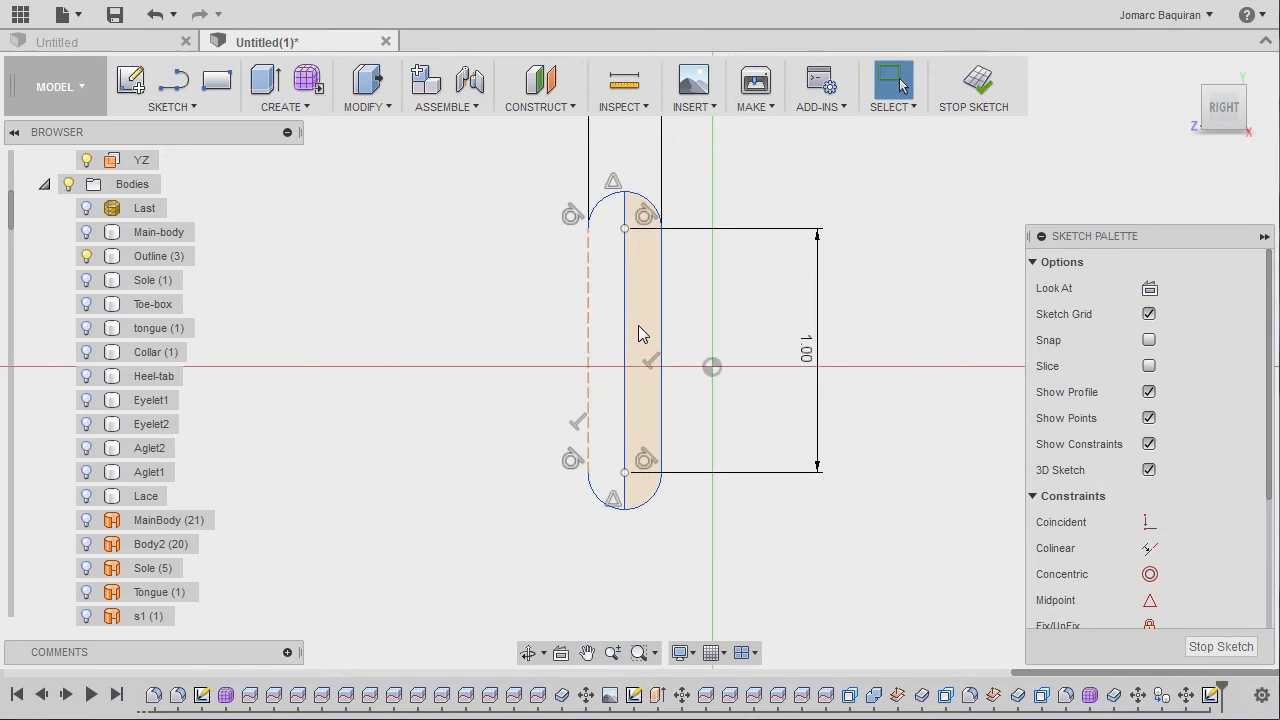
Step: Constrain the centre line's midpoint to the sketch origin and finish the sketch
{"action": "scroll", "coordinate": [650, 380], "scroll_direction": "up", "scroll_amount": 2}
{"action": "left_click", "coordinate": [605, 385]}
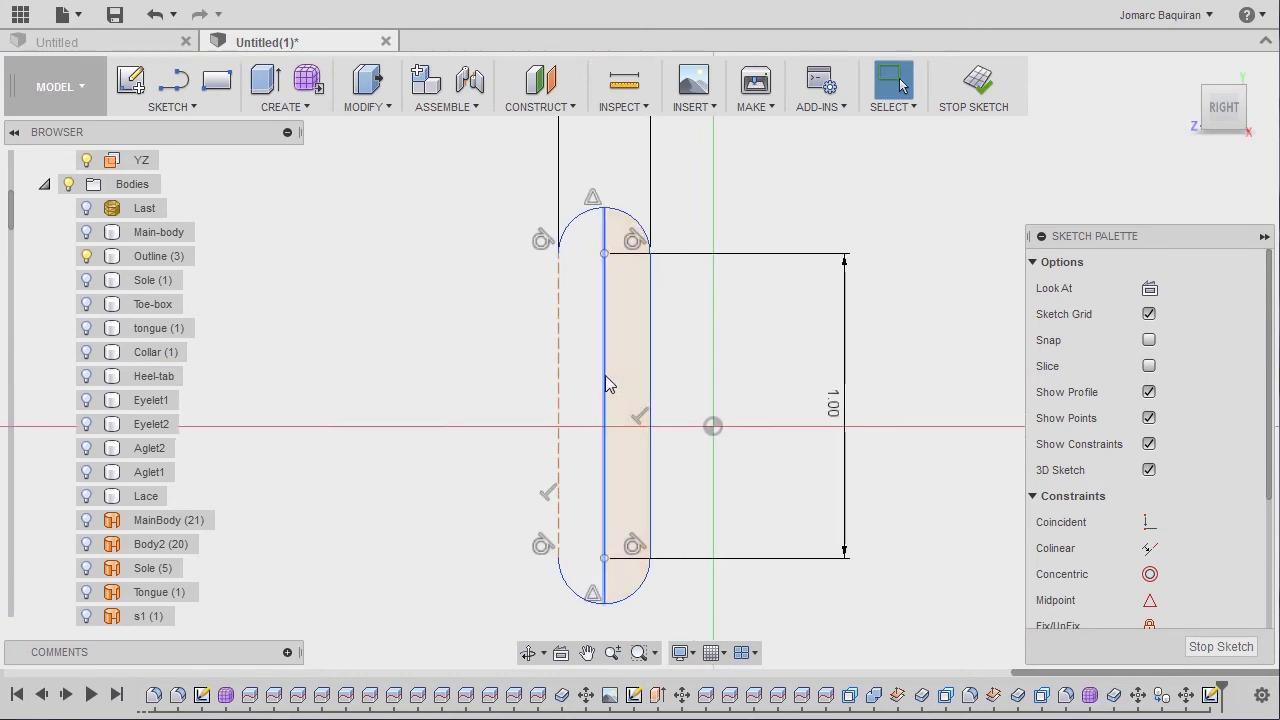
{"action": "right_click", "coordinate": [741, 302]}
{"action": "key", "text": "Escape"}
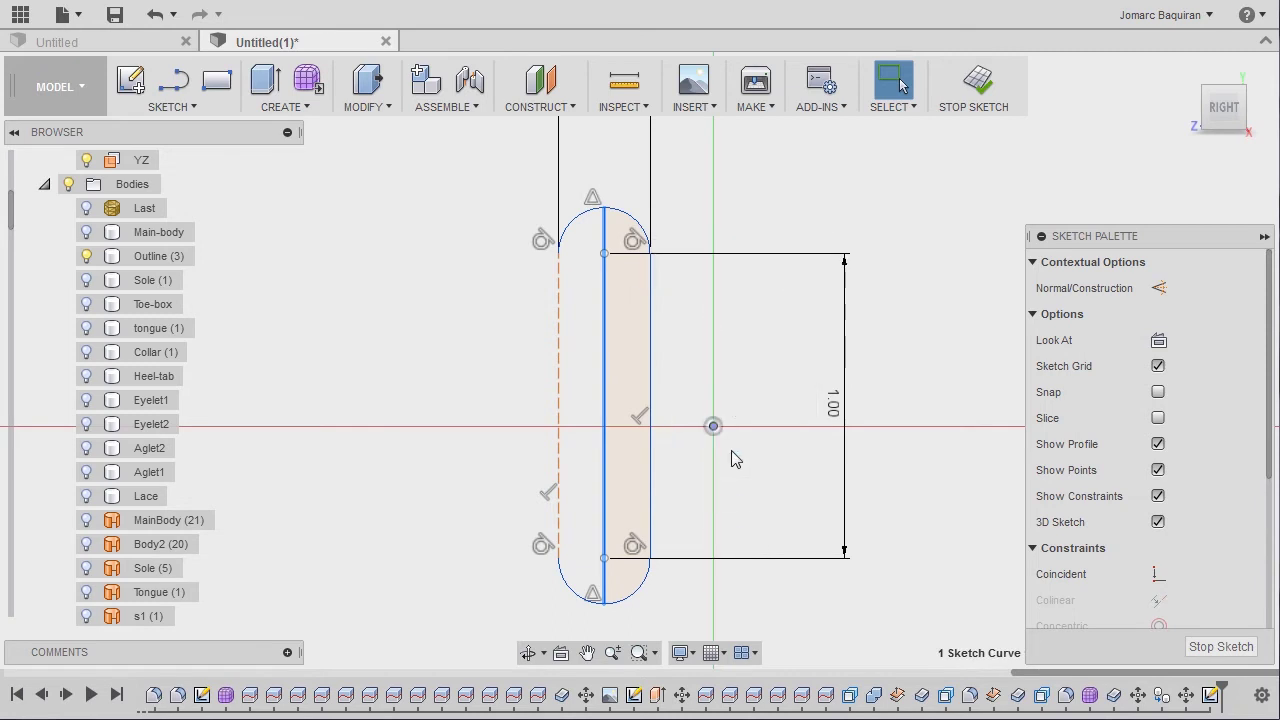
{"action": "scroll", "coordinate": [731, 450], "scroll_direction": "down", "scroll_amount": 3}
{"action": "middle_click_drag", "start_coordinate": [738, 434], "coordinate": [775, 448]}
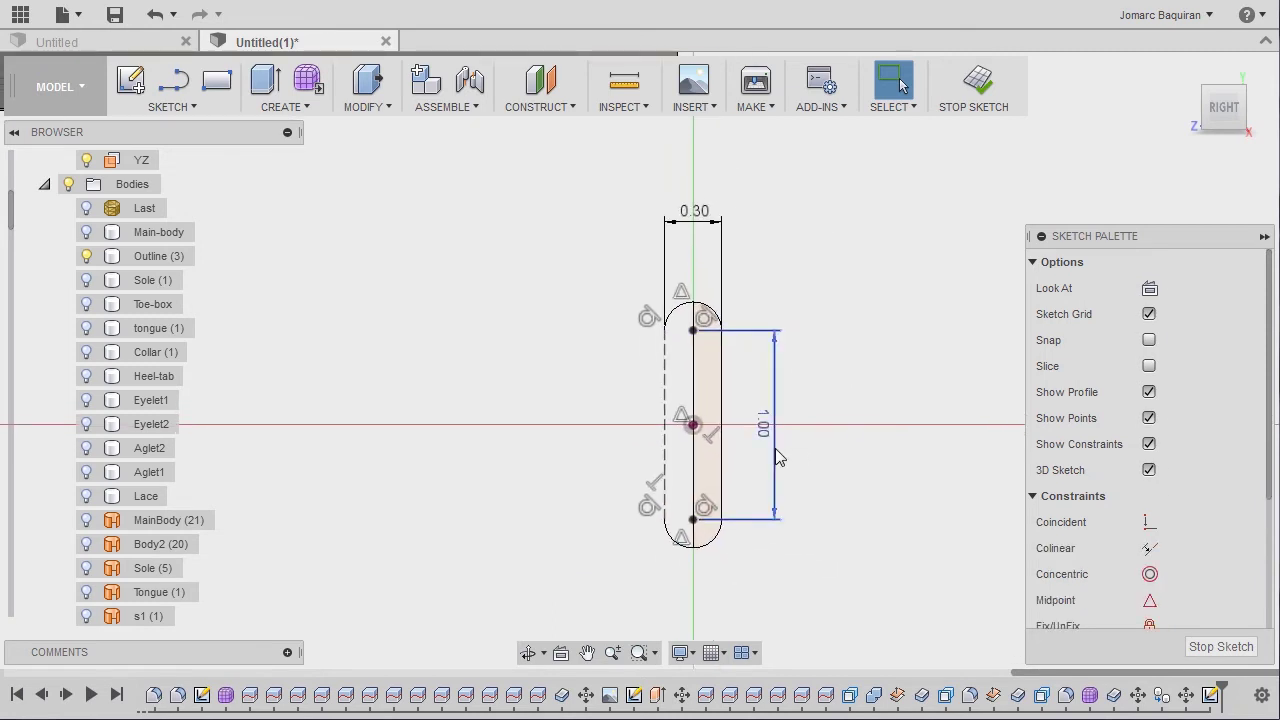
{"action": "left_click", "coordinate": [978, 82]}
Step: Revolve the right half of the slot profile 360 degrees about the vertical centre line as a new body
{"action": "key", "text": "s"}
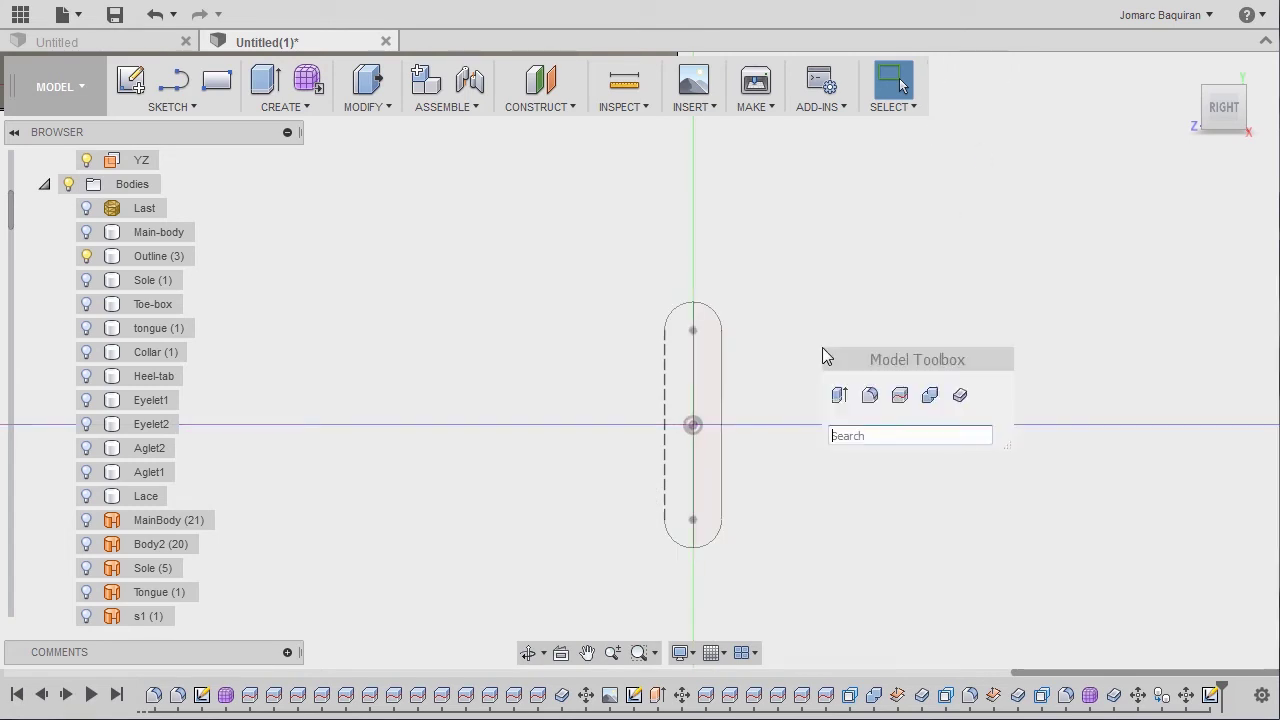
{"action": "type", "text": "re"}
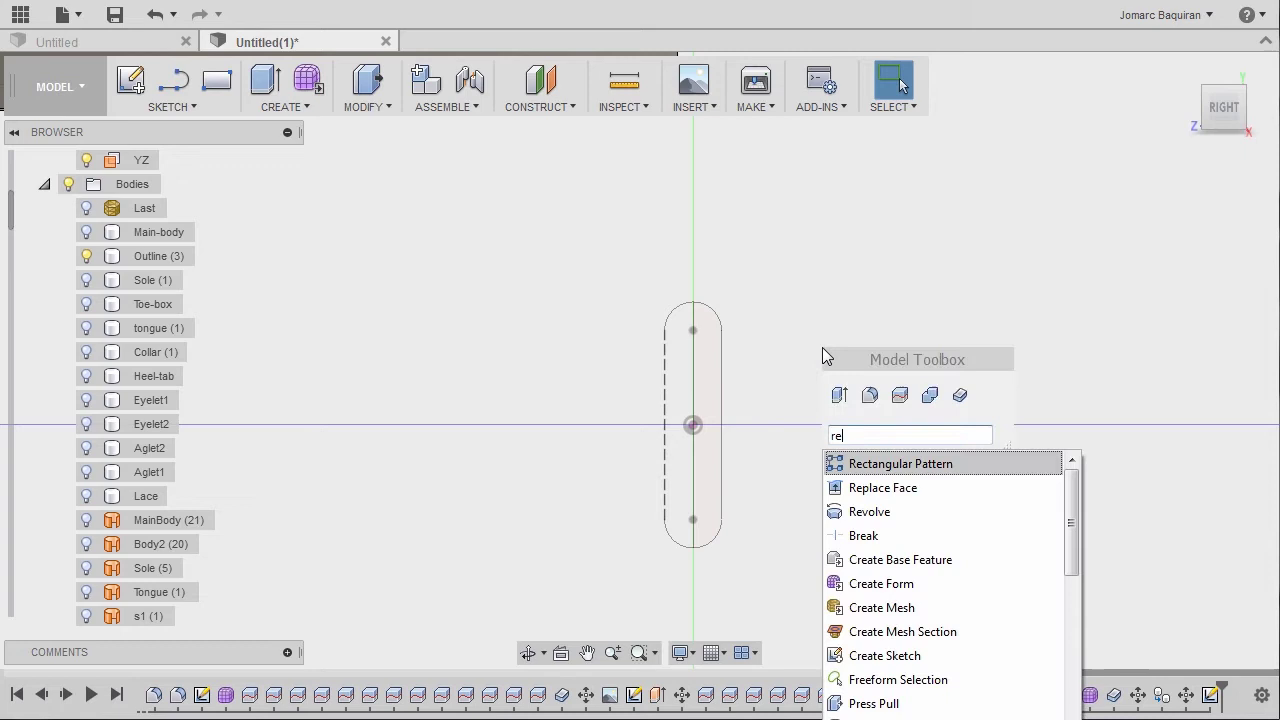
{"action": "left_click", "coordinate": [870, 512]}
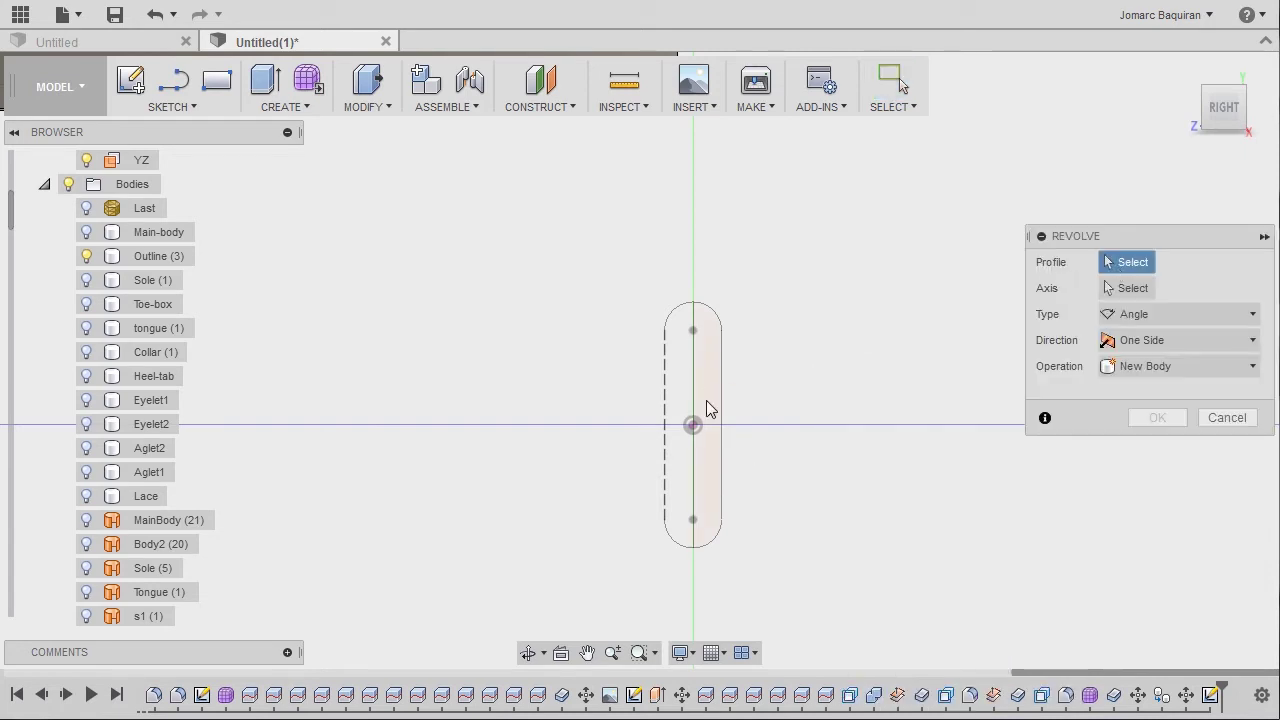
{"action": "left_click", "coordinate": [706, 397]}
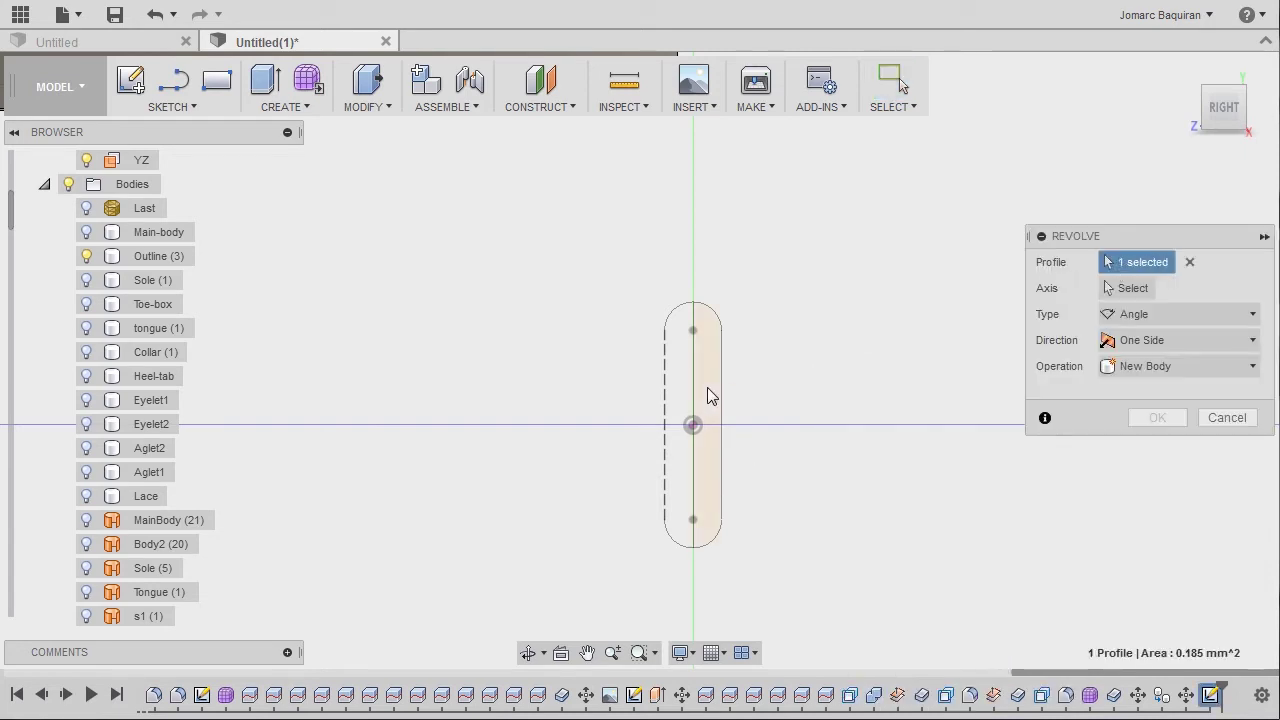
{"action": "left_click", "coordinate": [1129, 289]}
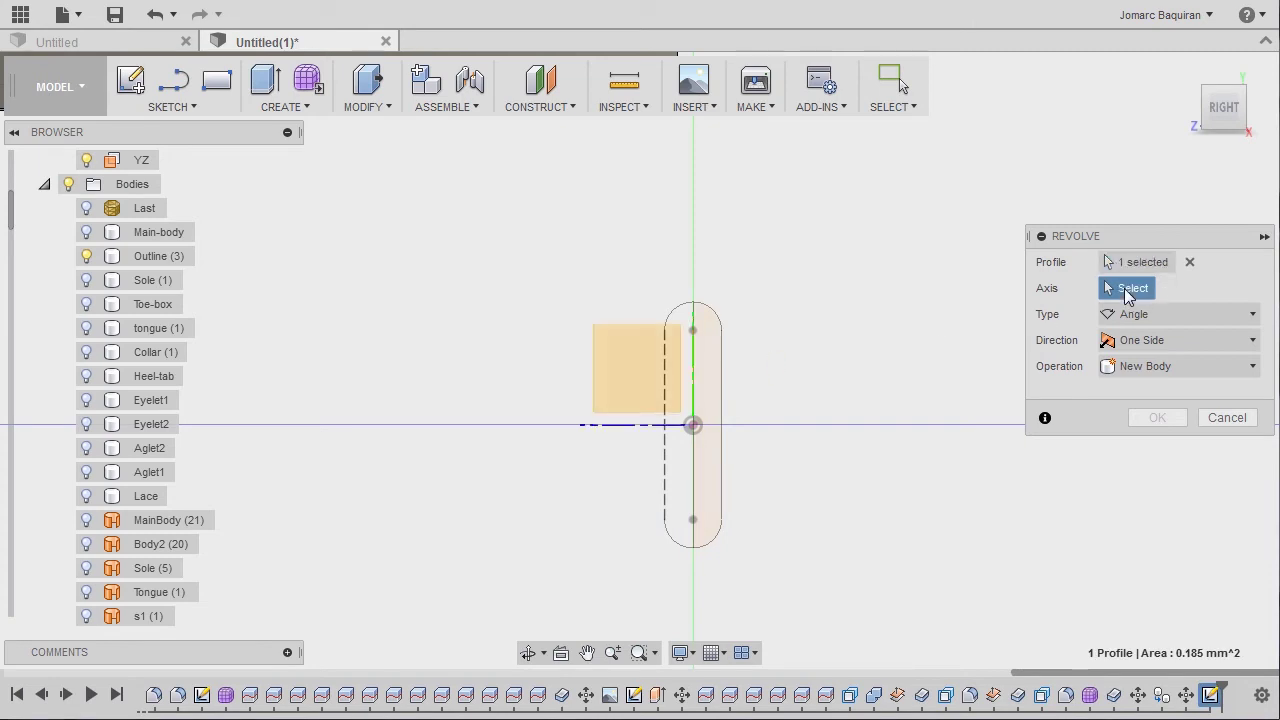
{"action": "left_click", "coordinate": [696, 377]}
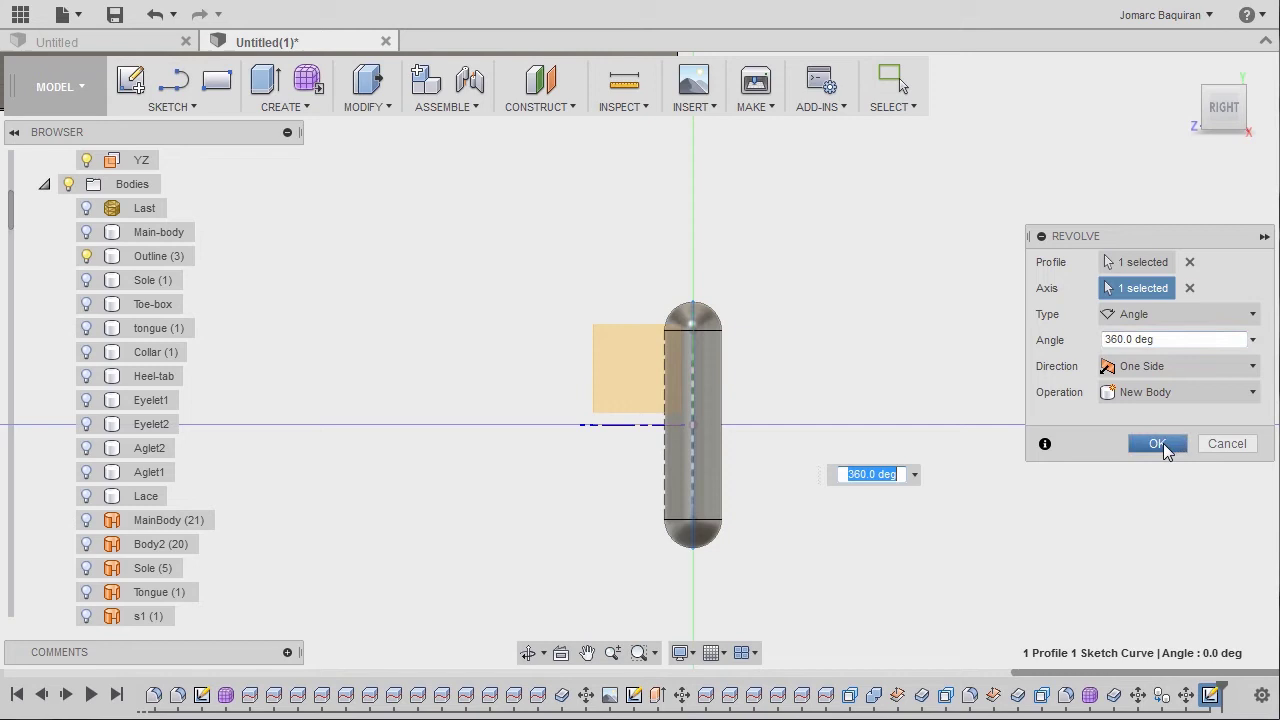
{"action": "left_click", "coordinate": [1160, 444]}
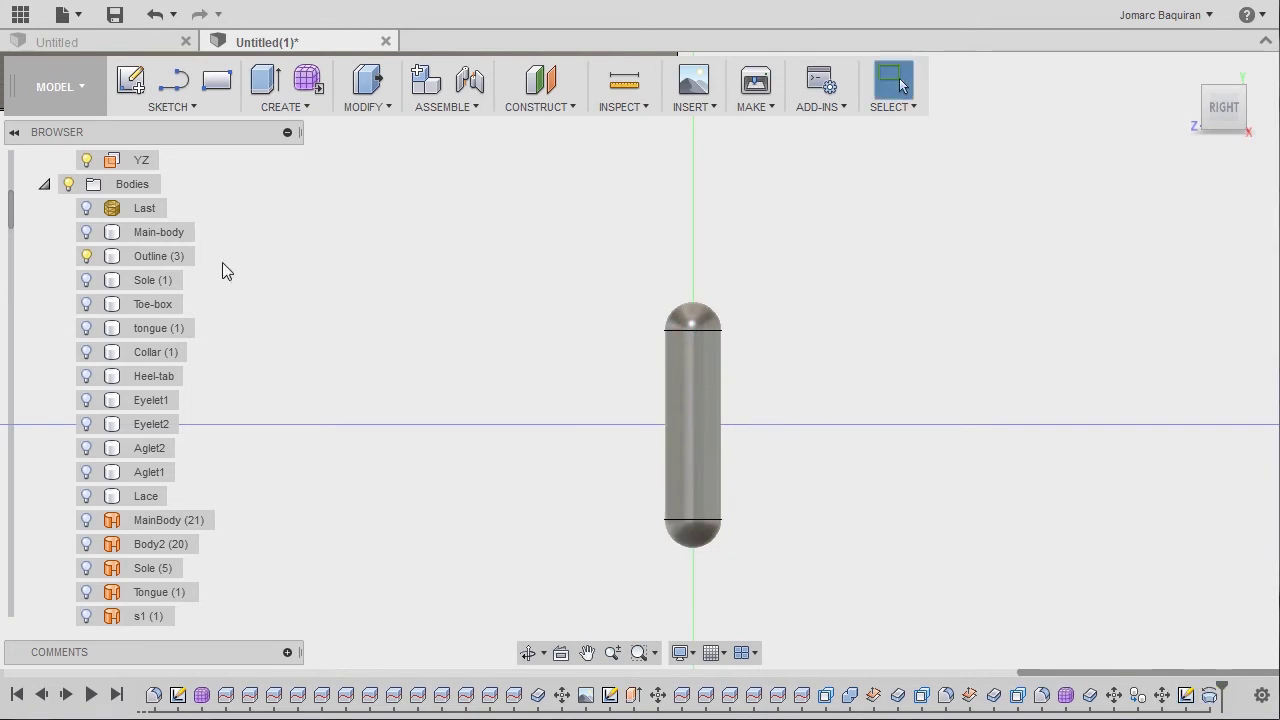
Step: Rename the revolved capsule body as Stitch
{"action": "left_click_drag", "start_coordinate": [11, 214], "coordinate": [26, 617]}
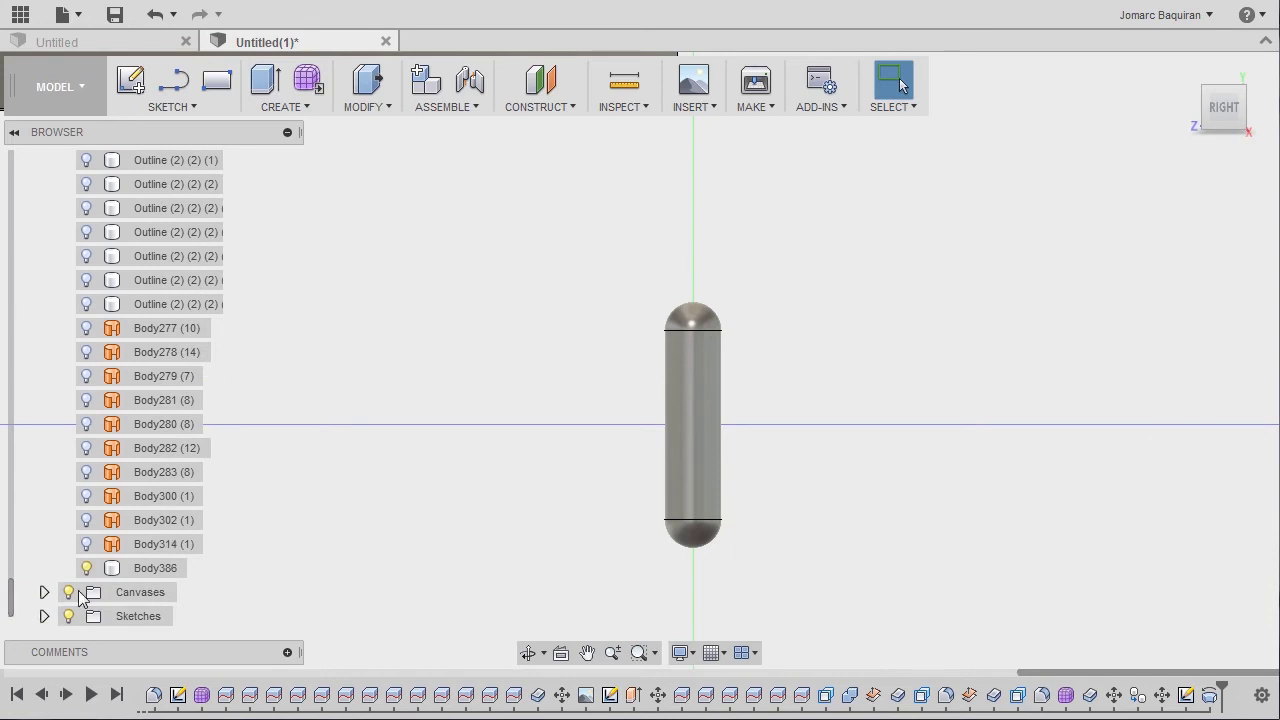
{"action": "left_click", "coordinate": [155, 568]}
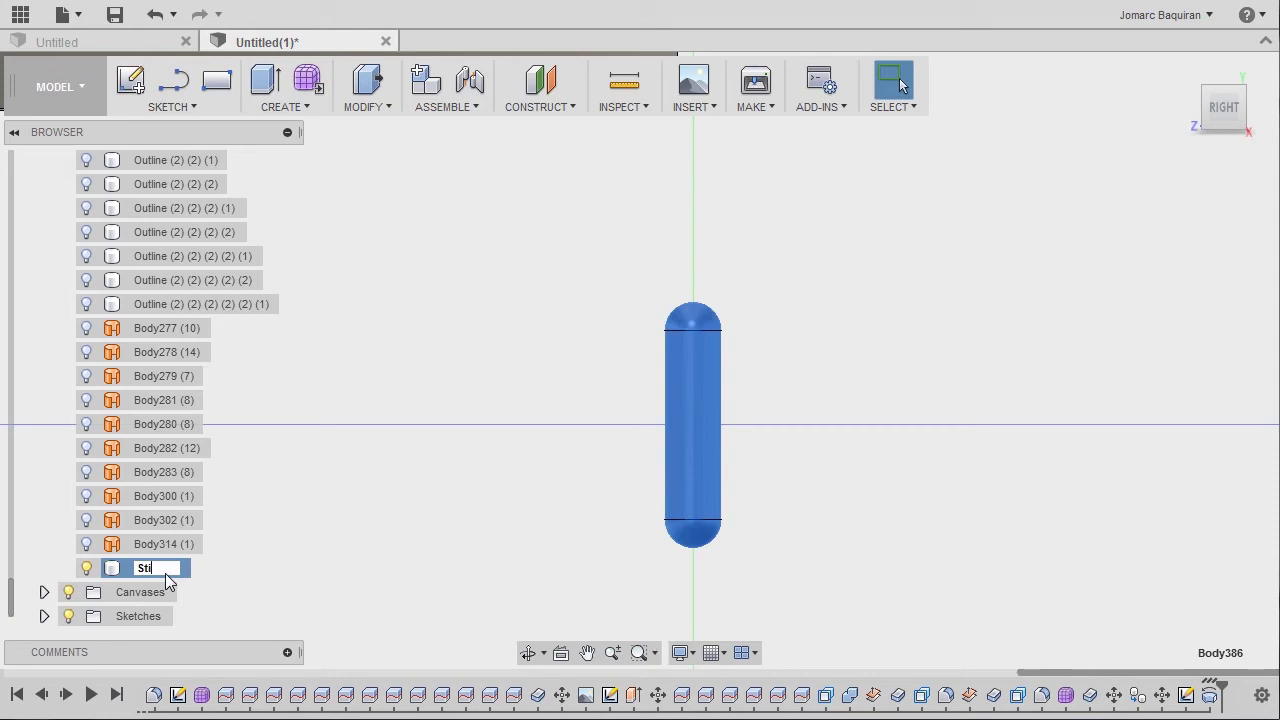
{"action": "left_click", "coordinate": [256, 529]}
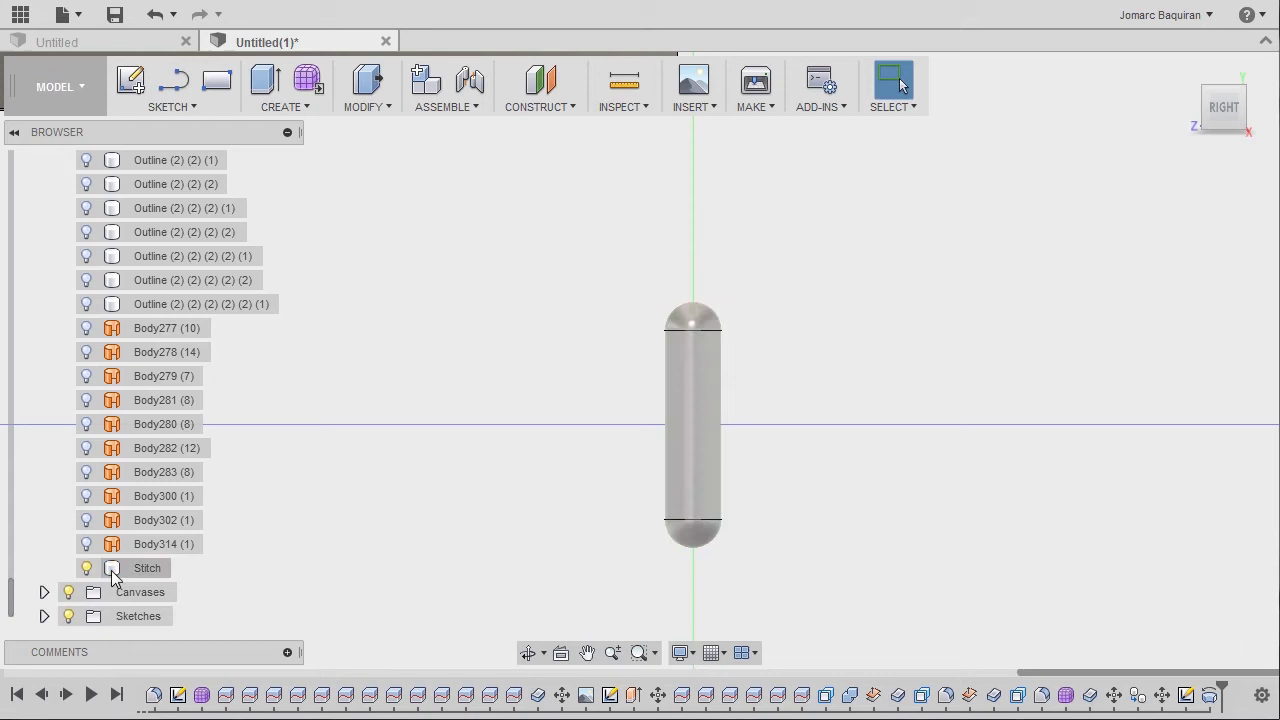
Step: Copy the Stitch body and paste the duplicate in the same place without any offset
{"action": "left_click", "coordinate": [111, 570]}
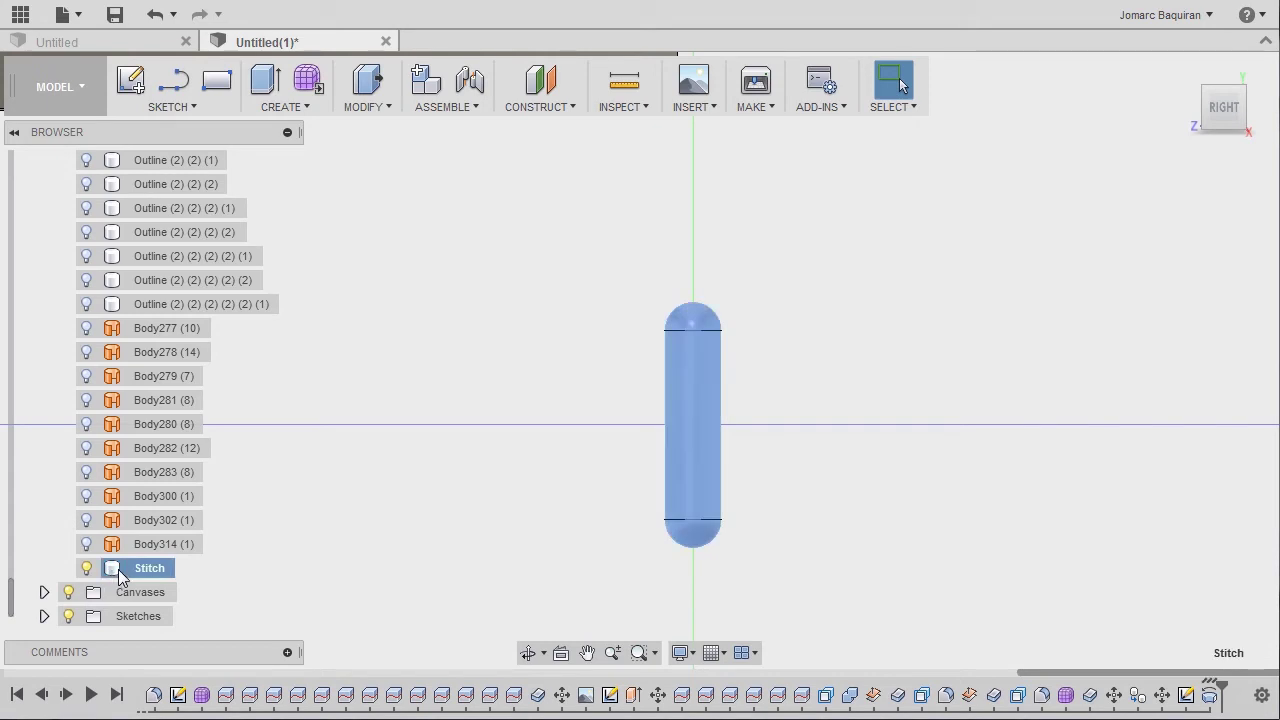
{"action": "left_click", "coordinate": [113, 570]}
{"action": "left_click", "coordinate": [113, 570]}
{"action": "key", "text": "ctrl+c"}
{"action": "key", "text": "ctrl+v"}
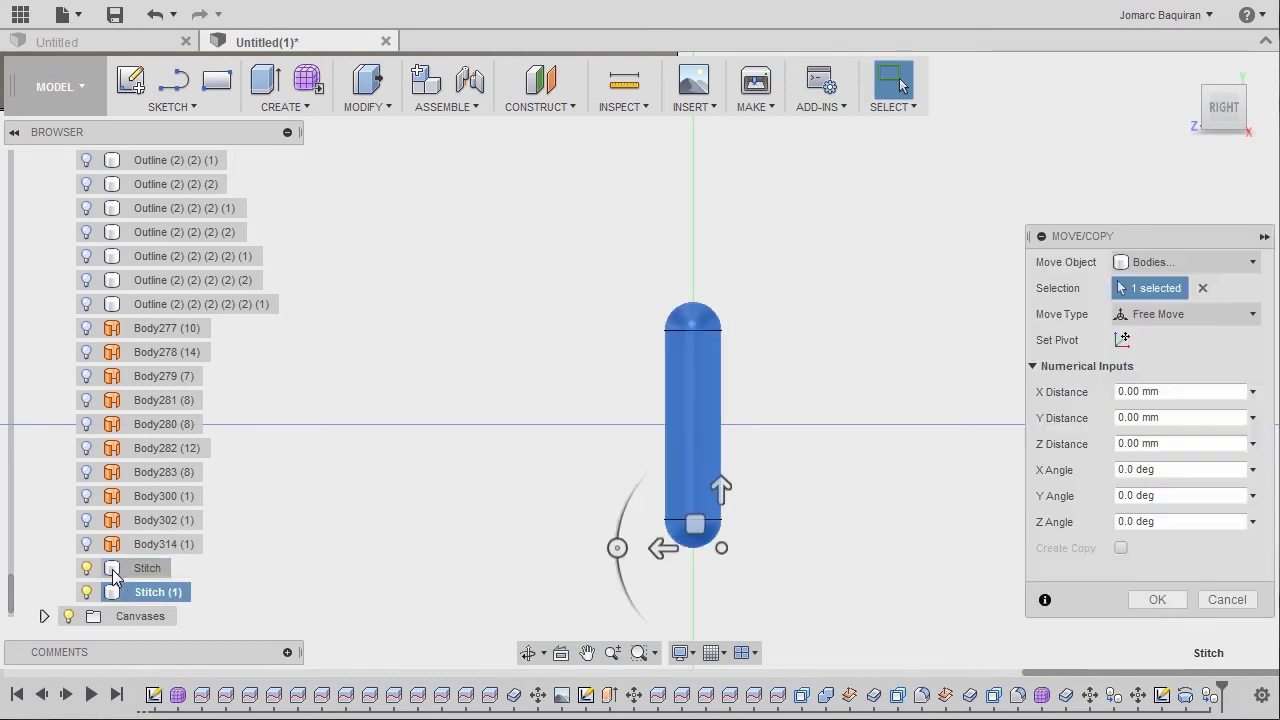
{"action": "left_click", "coordinate": [1122, 600]}
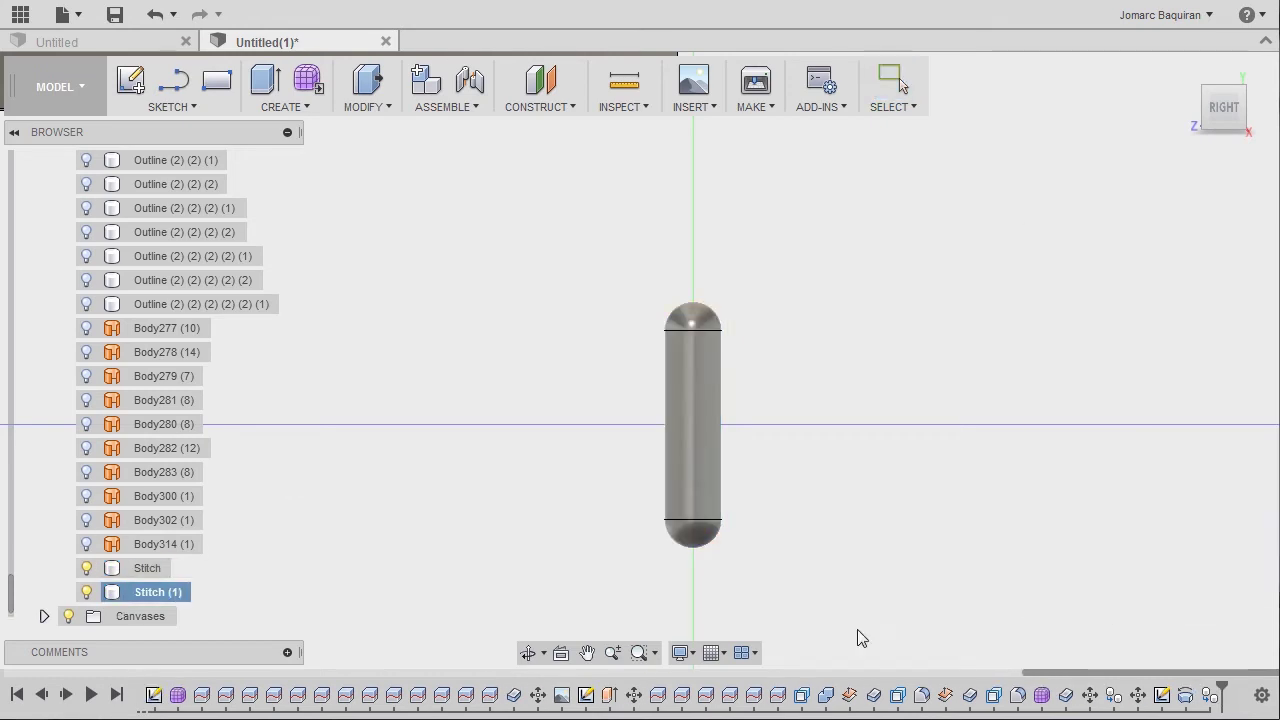
Step: Reorder both Stitch bodies directly below Lace in the body list and hide the original Stitch
{"action": "left_click", "coordinate": [141, 572]}
{"action": "left_click", "coordinate": [116, 592], "text": "ctrl"}
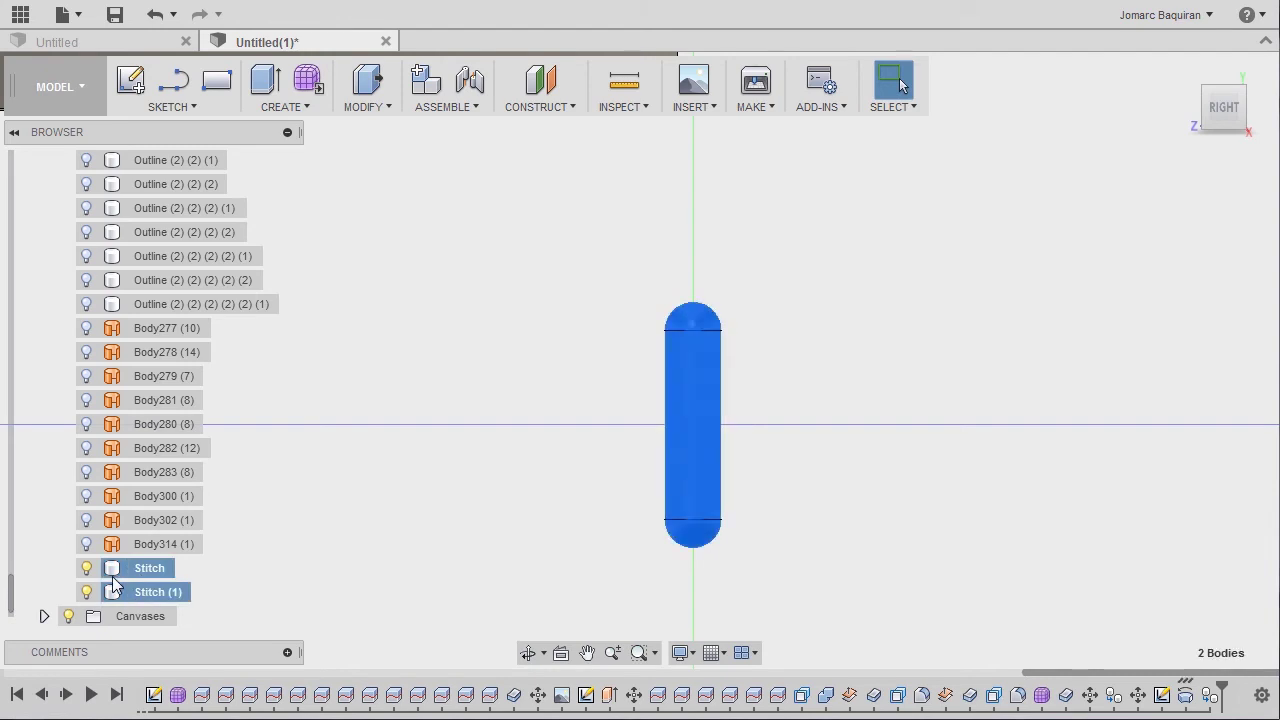
{"action": "left_click_drag", "start_coordinate": [113, 575], "coordinate": [141, 485]}
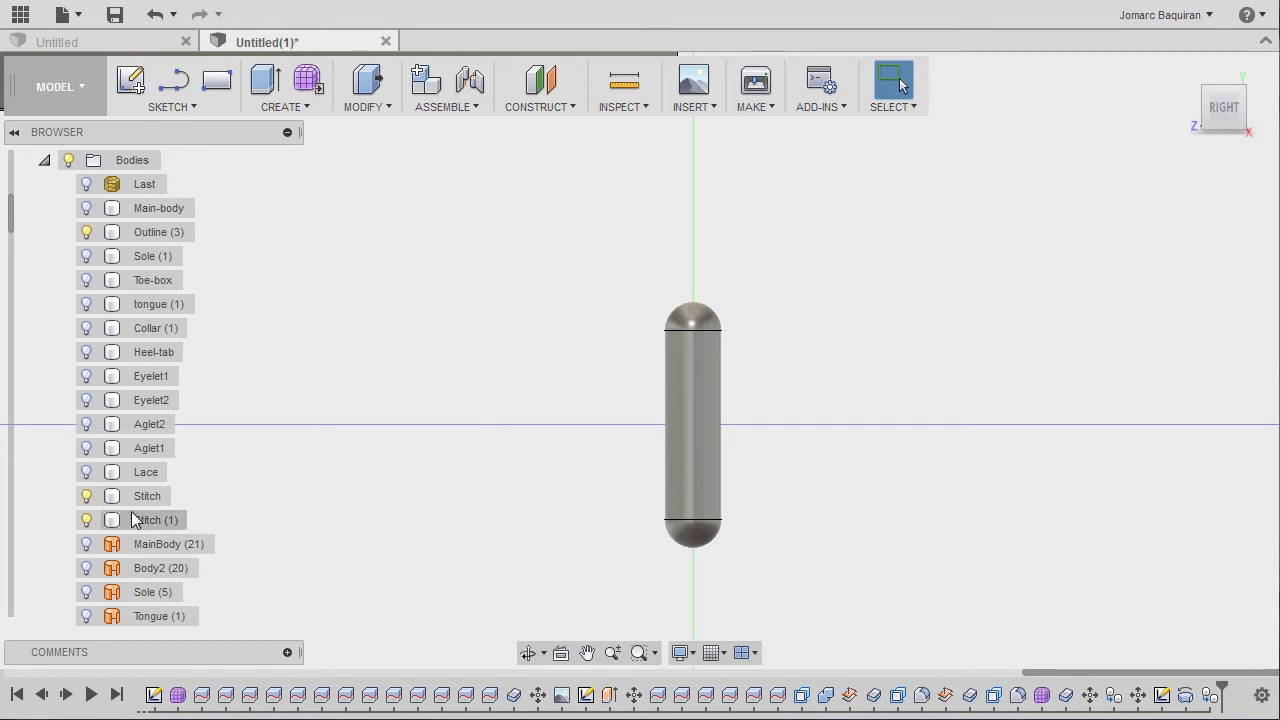
{"action": "left_click", "coordinate": [88, 500]}
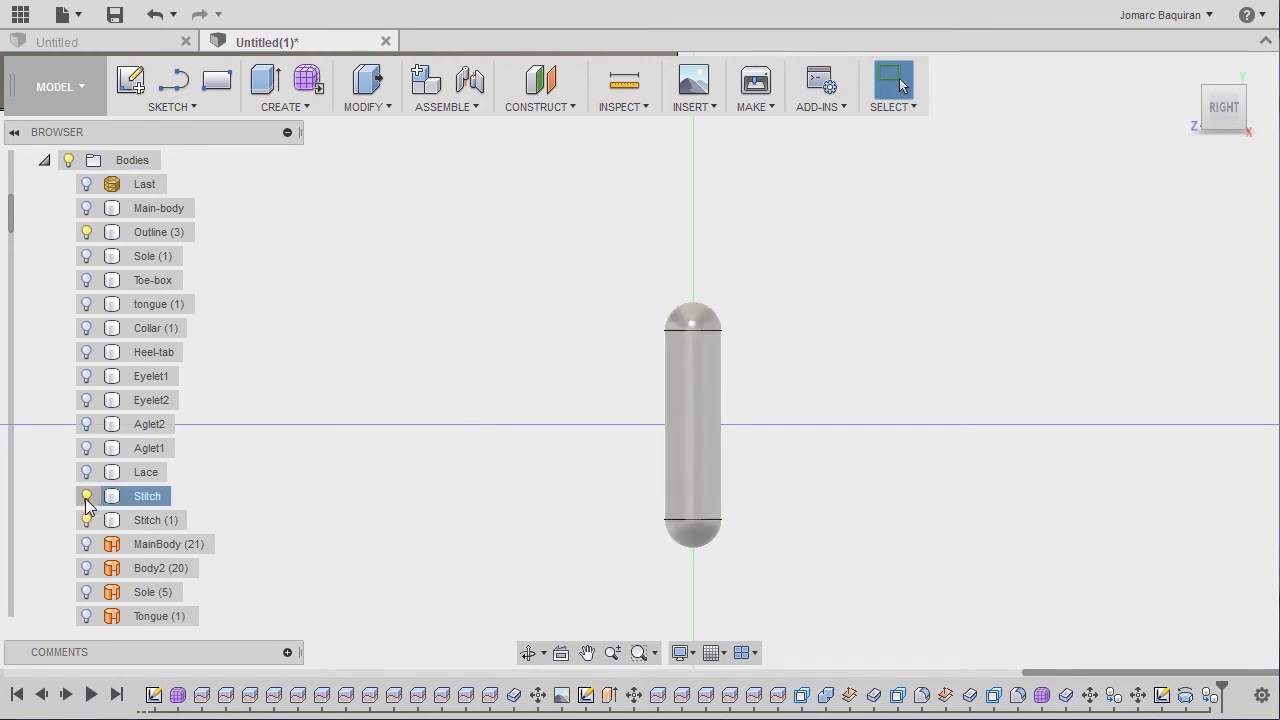
{"action": "left_click", "coordinate": [86, 497]}
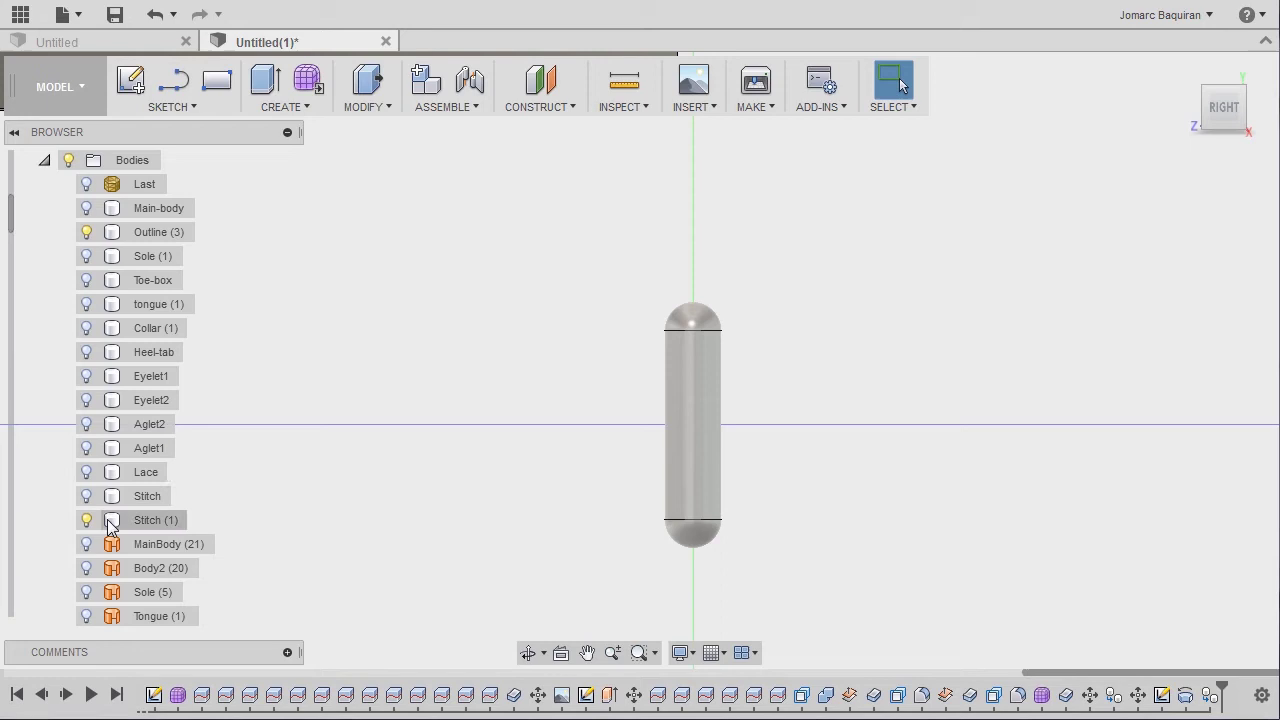
Step: Move the Stitch (1) body about 7.2 mm in Y and 104.2 mm in Z to the lower front corner of the outline's front strip
{"action": "left_click", "coordinate": [108, 524]}
{"action": "scroll", "coordinate": [791, 363], "scroll_direction": "down", "scroll_amount": 3}
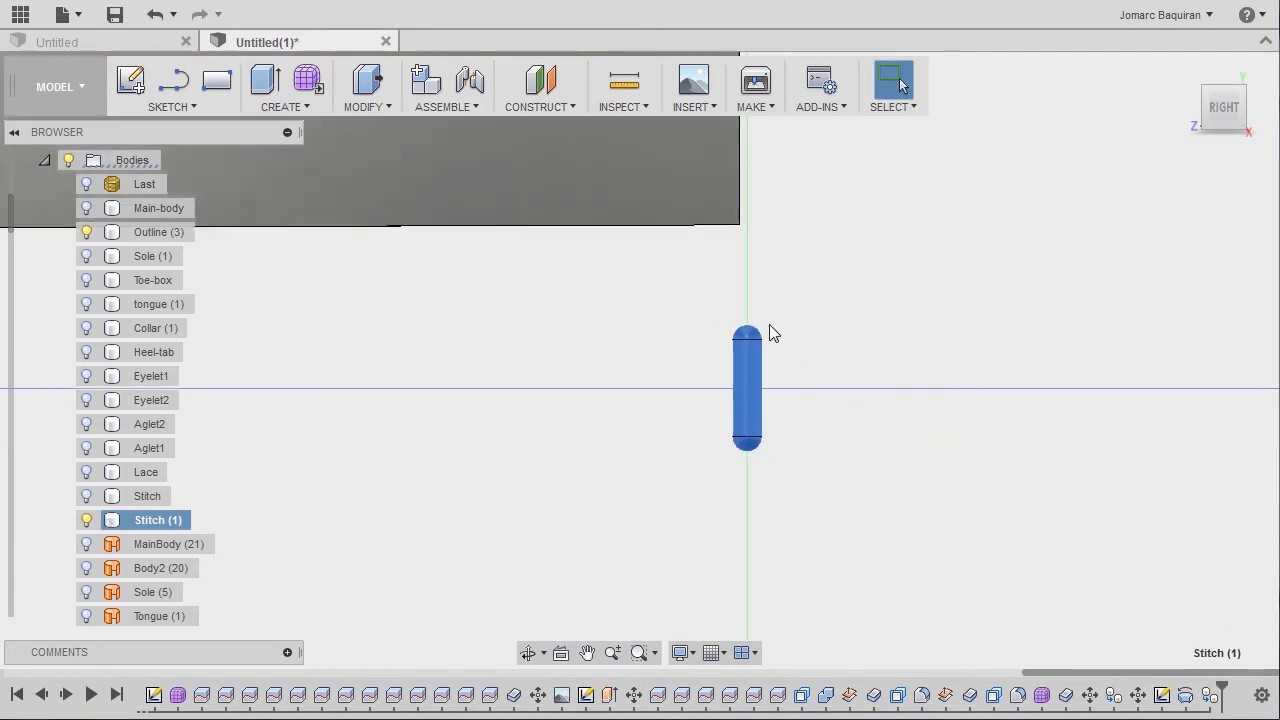
{"action": "scroll", "coordinate": [683, 328], "scroll_direction": "down", "scroll_amount": 5}
{"action": "middle_click_drag", "start_coordinate": [337, 276], "coordinate": [791, 431]}
{"action": "scroll", "coordinate": [731, 407], "scroll_direction": "down", "scroll_amount": 4}
{"action": "middle_click_drag", "start_coordinate": [639, 366], "coordinate": [686, 424]}
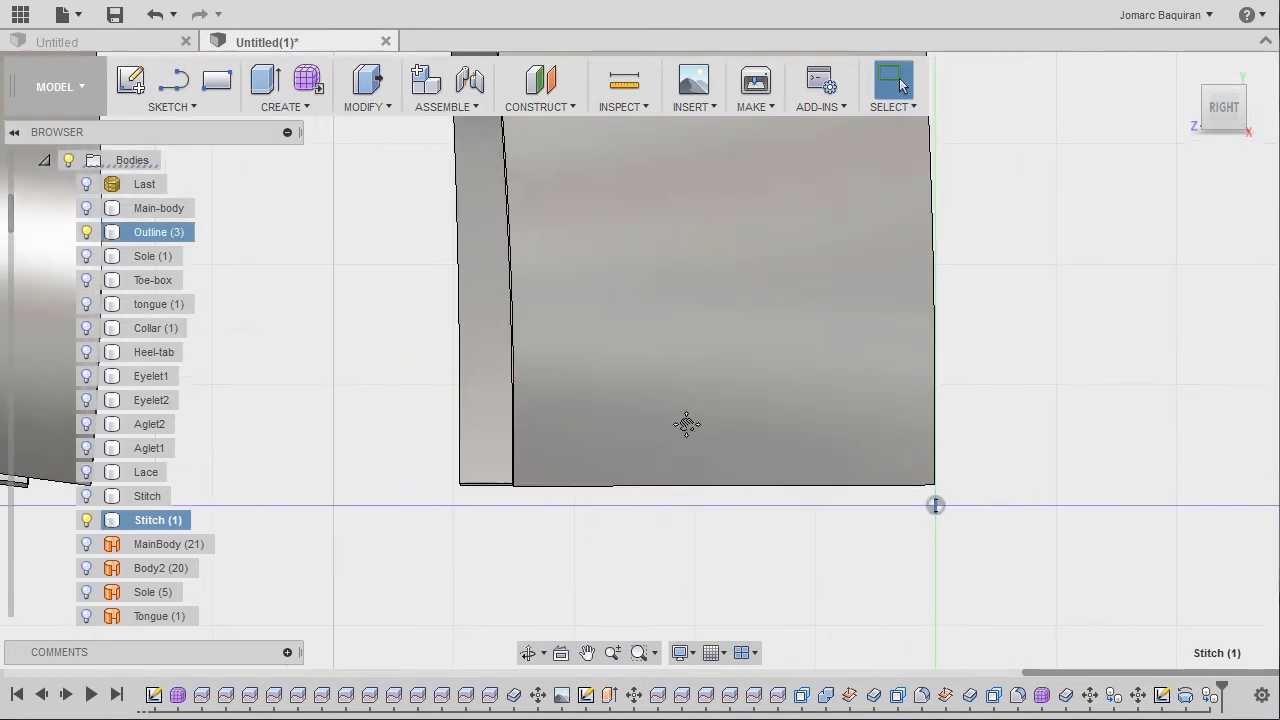
{"action": "scroll", "coordinate": [745, 428], "scroll_direction": "down", "scroll_amount": 3}
{"action": "key", "text": "m"}
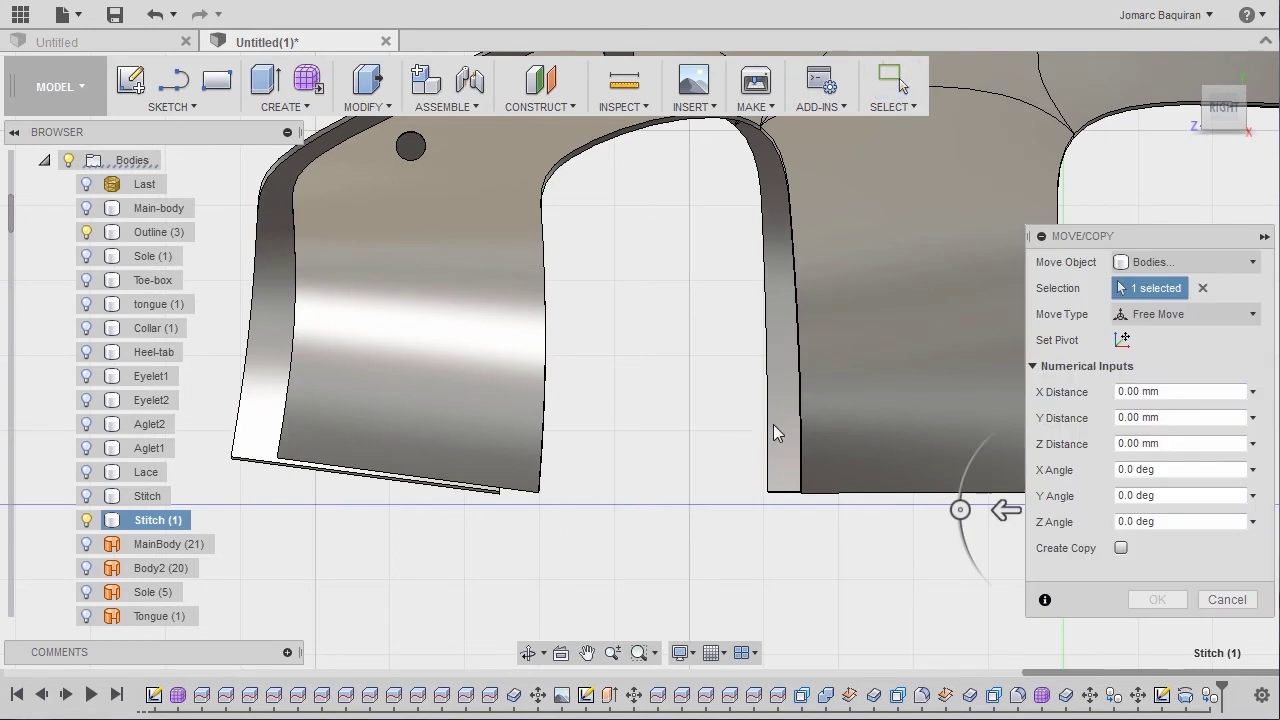
{"action": "scroll", "coordinate": [776, 456], "scroll_direction": "down", "scroll_amount": 3}
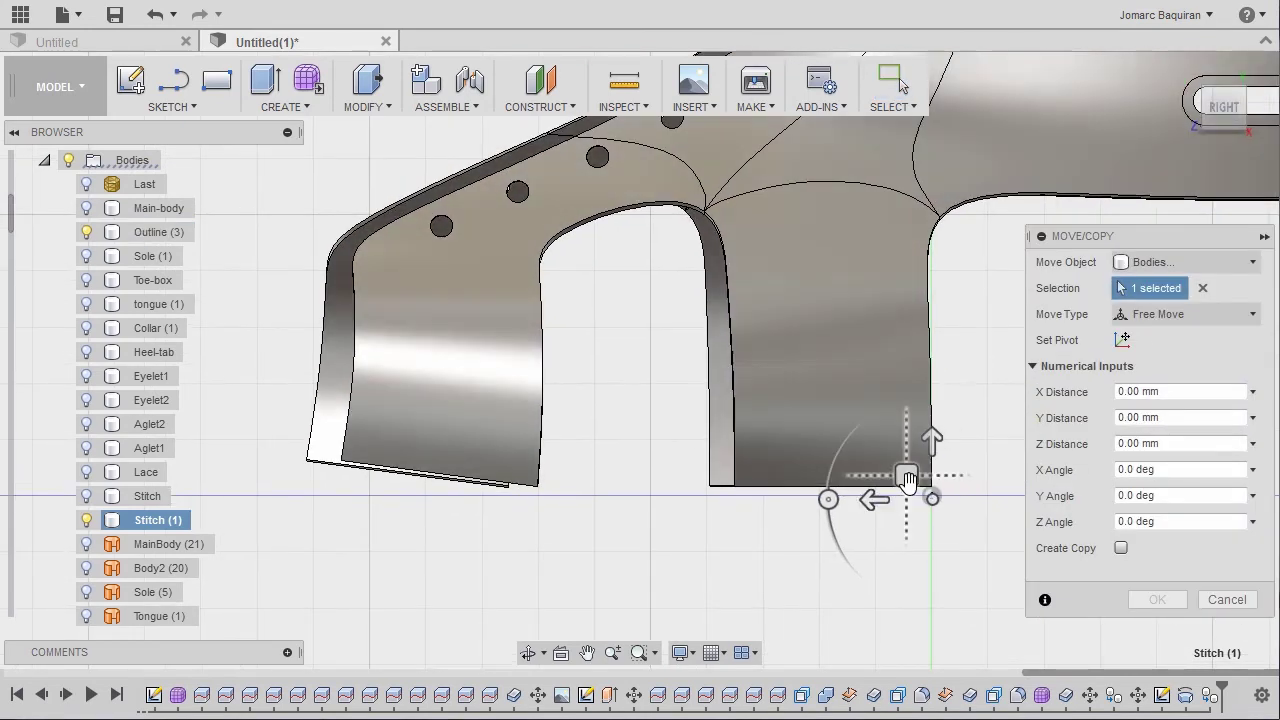
{"action": "left_click_drag", "start_coordinate": [895, 484], "coordinate": [331, 435]}
{"action": "scroll", "coordinate": [340, 445], "scroll_direction": "up", "scroll_amount": 5}
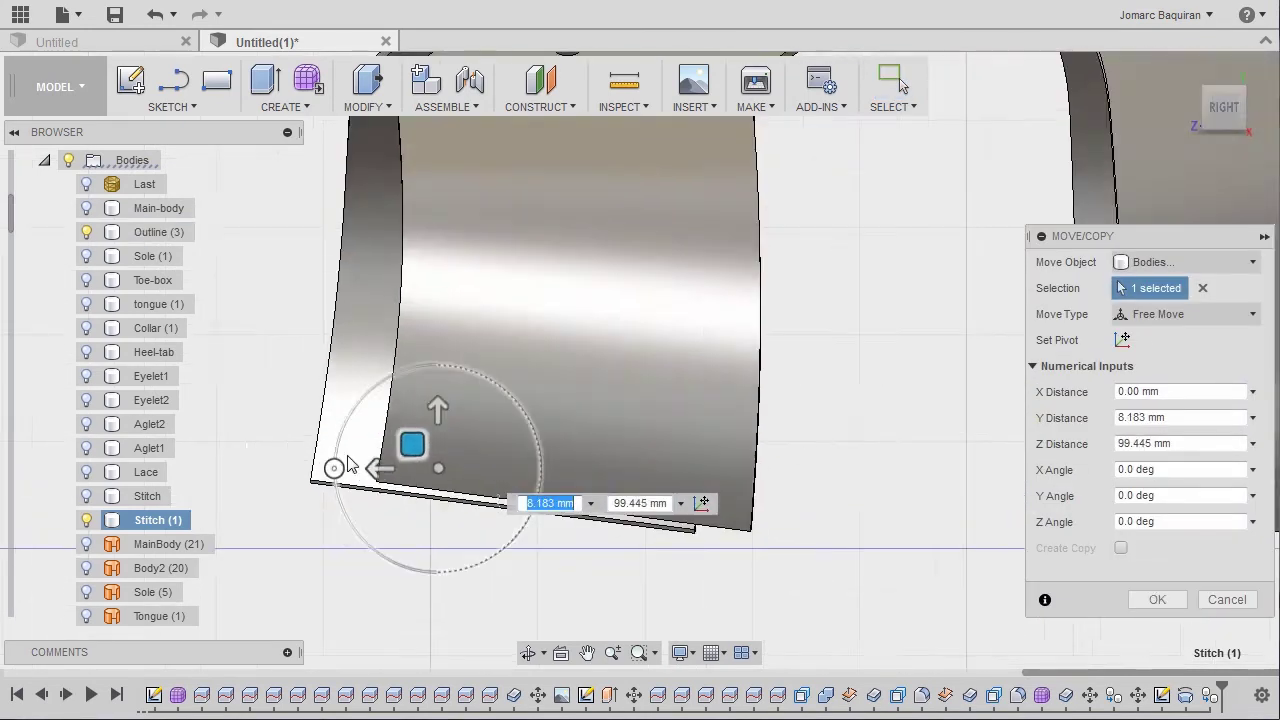
{"action": "scroll", "coordinate": [600, 380], "scroll_direction": "up", "scroll_amount": 2}
{"action": "left_click_drag", "start_coordinate": [650, 390], "coordinate": [396, 442]}
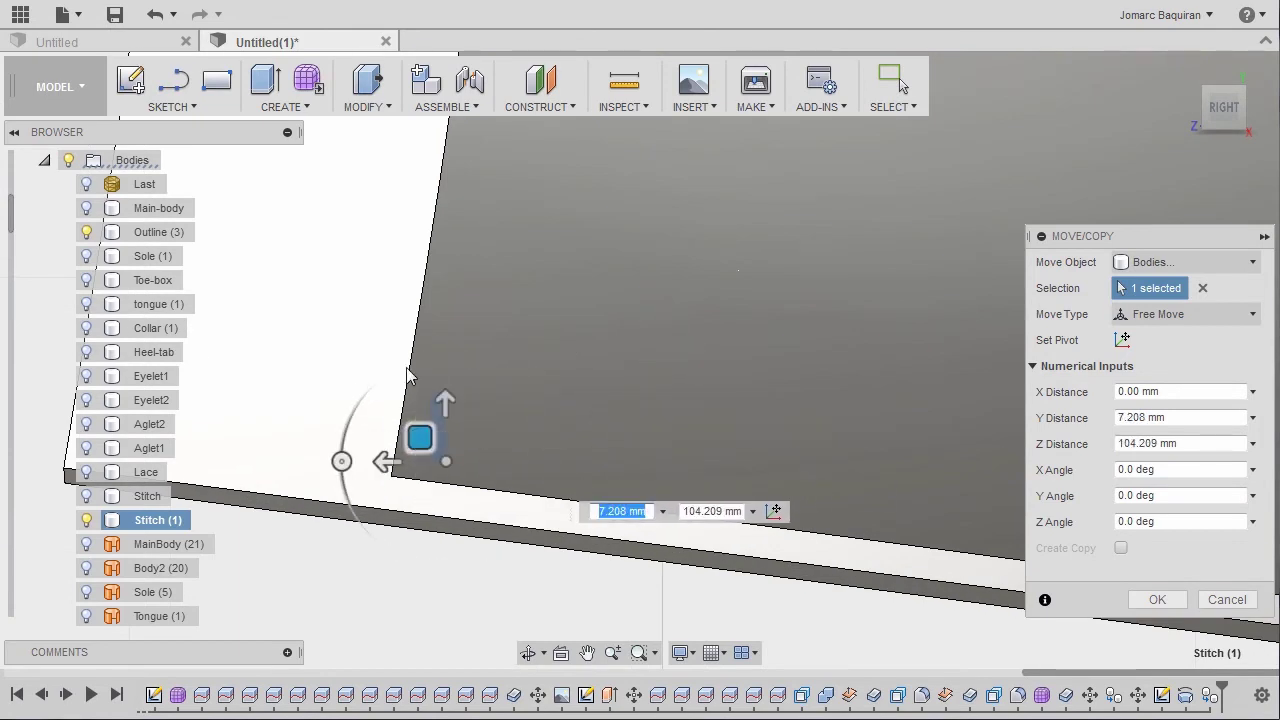
{"action": "scroll", "coordinate": [449, 351], "scroll_direction": "down", "scroll_amount": 2}
Step: Shift the Stitch (1) body sideways about 51.16 mm in X to the outline's outer front strip
{"action": "middle_click_drag", "start_coordinate": [449, 351], "coordinate": [566, 354], "text": "shift"}
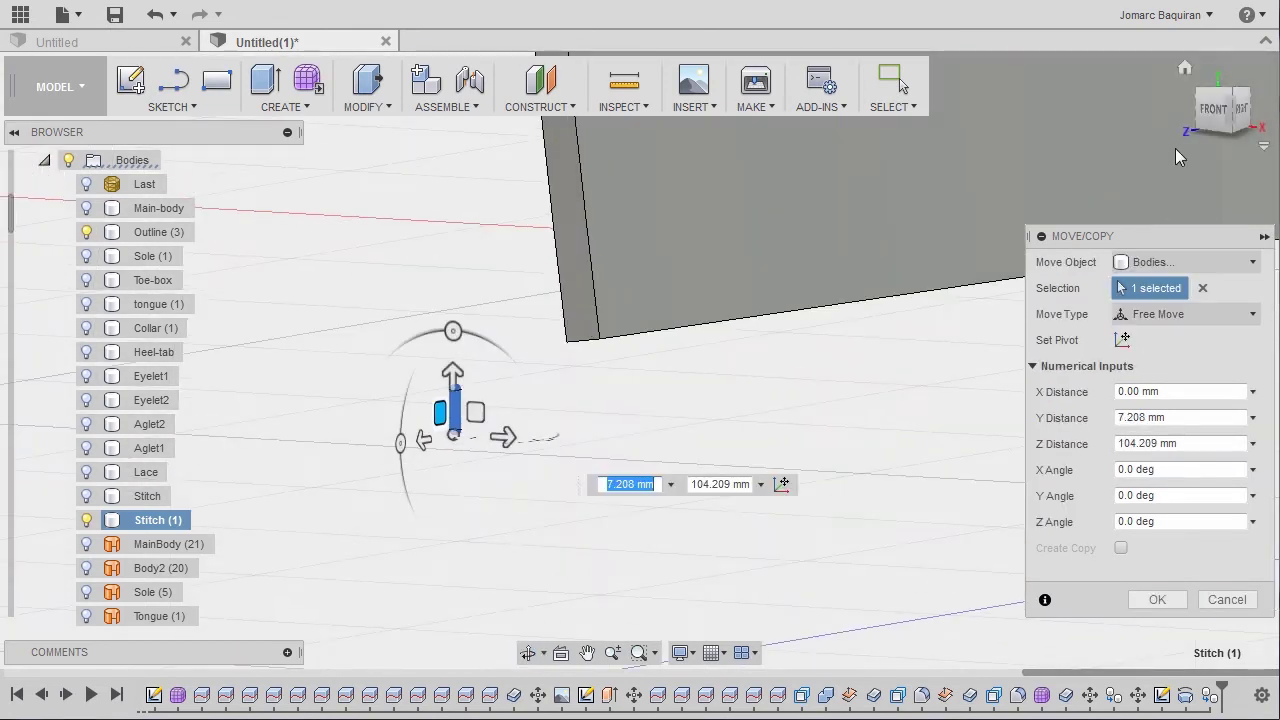
{"action": "left_click", "coordinate": [1210, 108]}
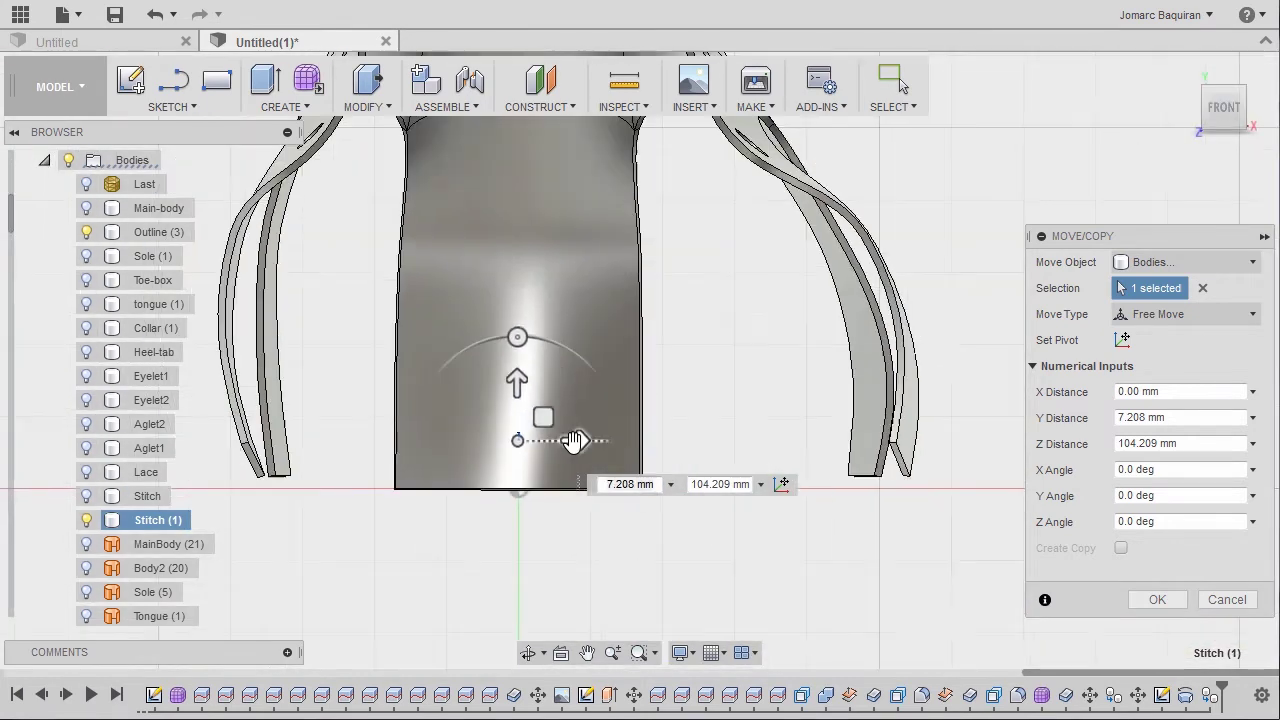
{"action": "scroll", "coordinate": [637, 427], "scroll_direction": "up", "scroll_amount": 2}
{"action": "middle_click_drag", "start_coordinate": [523, 439], "coordinate": [463, 439]}
{"action": "left_click_drag", "start_coordinate": [458, 450], "coordinate": [1007, 446]}
{"action": "scroll", "coordinate": [966, 452], "scroll_direction": "up", "scroll_amount": 4}
{"action": "middle_click_drag", "start_coordinate": [960, 456], "coordinate": [676, 398]}
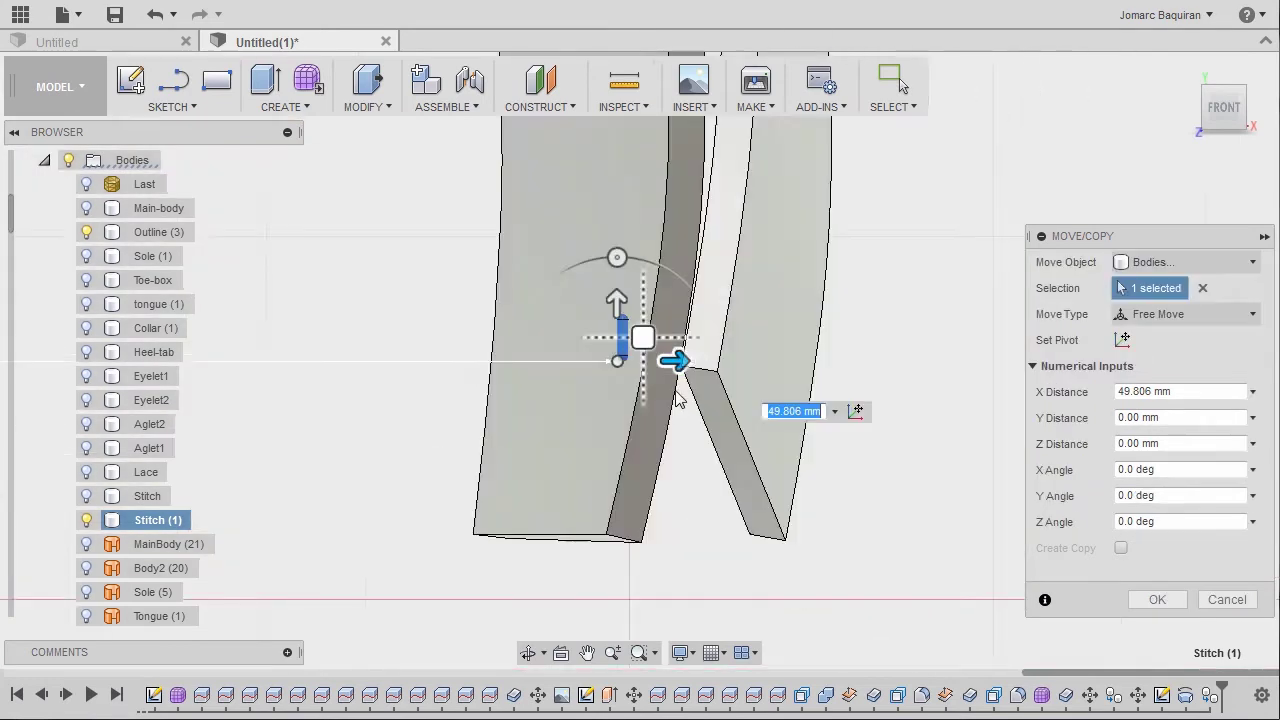
{"action": "scroll", "coordinate": [676, 391], "scroll_direction": "up", "scroll_amount": 2}
{"action": "left_click_drag", "start_coordinate": [646, 369], "coordinate": [719, 368]}
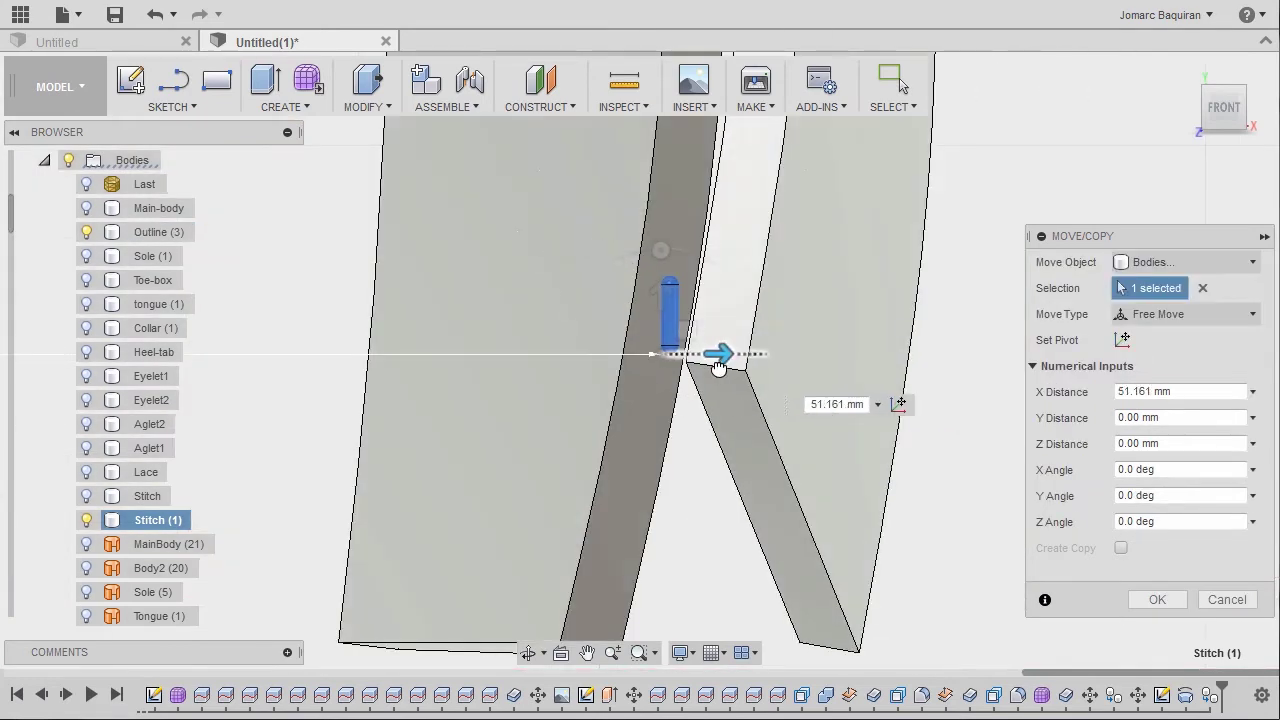
{"action": "scroll", "coordinate": [719, 368], "scroll_direction": "down", "scroll_amount": 3}
Step: Nudge the stitch about 0.27 mm in Y and -0.42 mm in Z in the side view, near the strip's lower corner
{"action": "left_click_drag", "start_coordinate": [1233, 108], "coordinate": [1182, 125]}
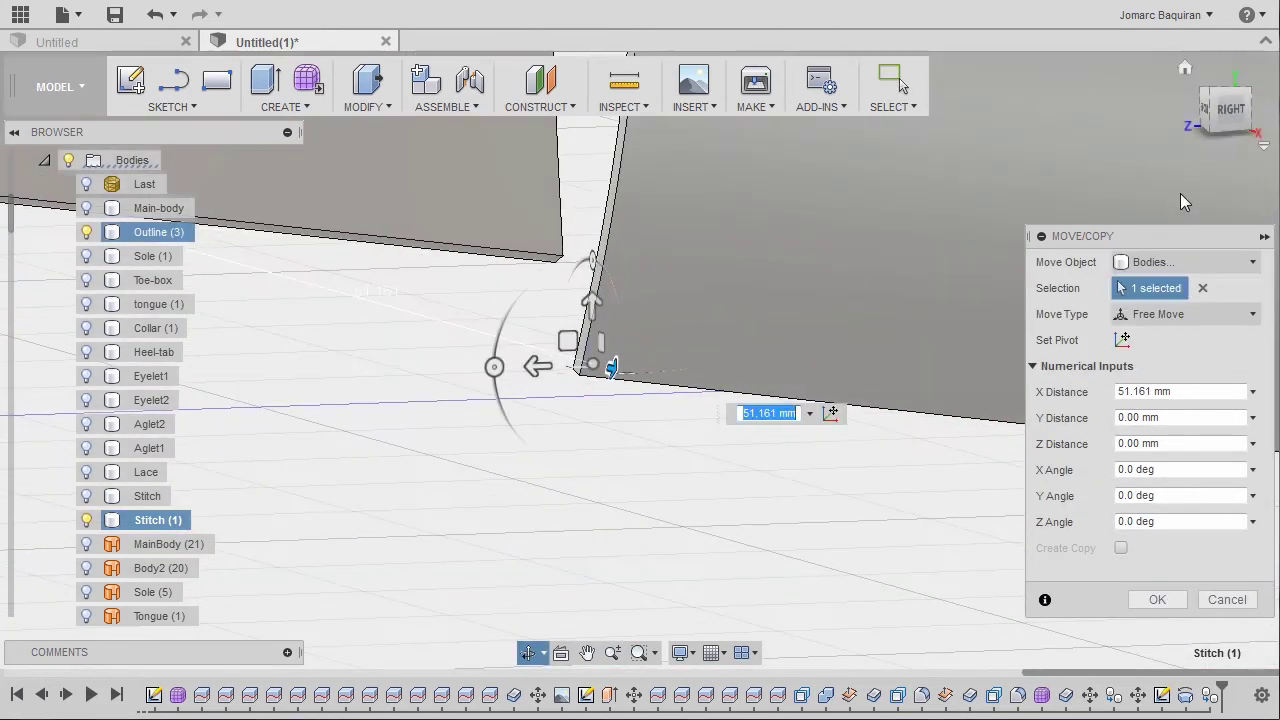
{"action": "left_click", "coordinate": [1228, 112]}
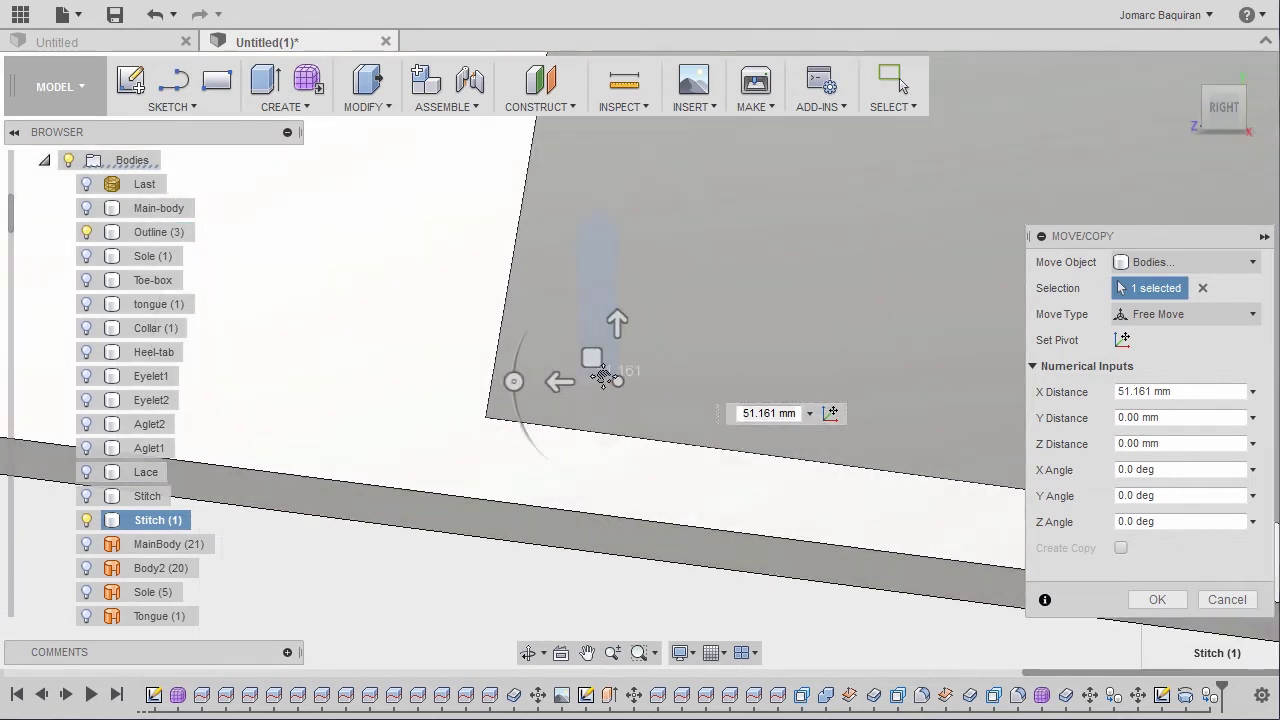
{"action": "middle_click_drag", "start_coordinate": [602, 375], "coordinate": [505, 417]}
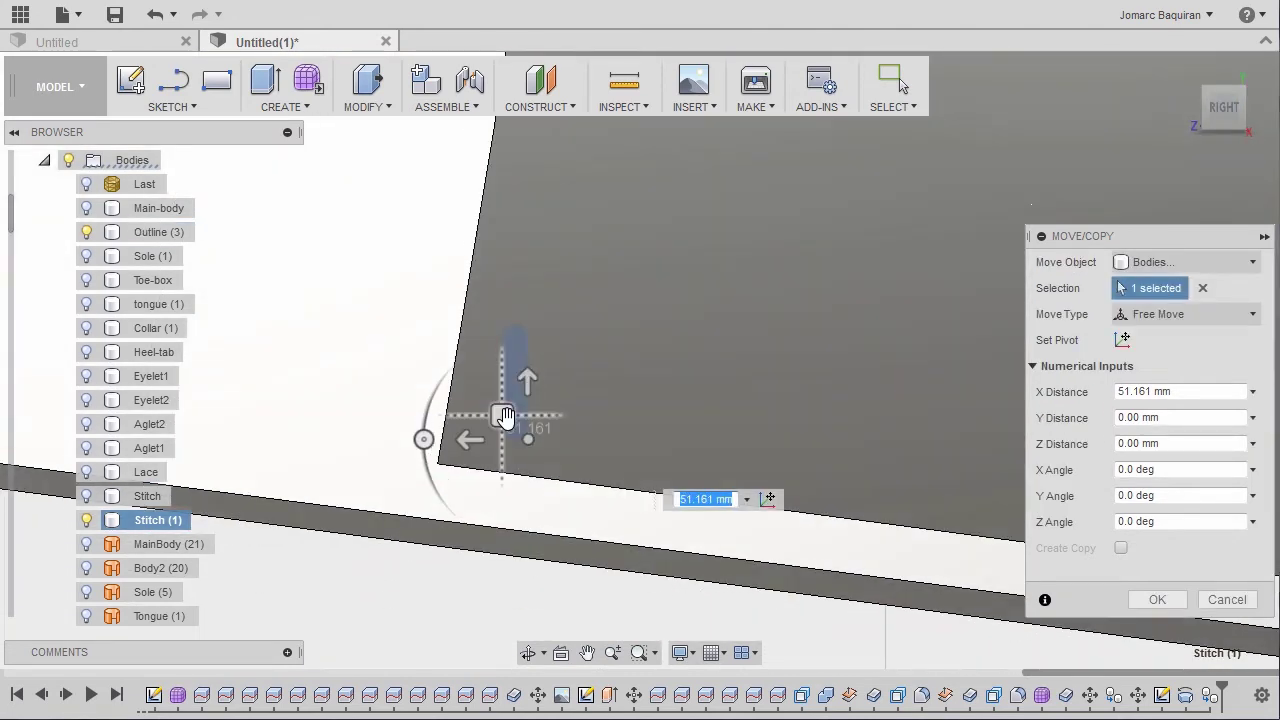
{"action": "left_click_drag", "start_coordinate": [505, 417], "coordinate": [541, 396]}
Step: Shift the stitch about 1.53 mm in X toward the strip's outer surface
{"action": "middle_click_drag", "start_coordinate": [541, 374], "coordinate": [780, 395], "text": "shift"}
{"action": "left_click", "coordinate": [1226, 112]}
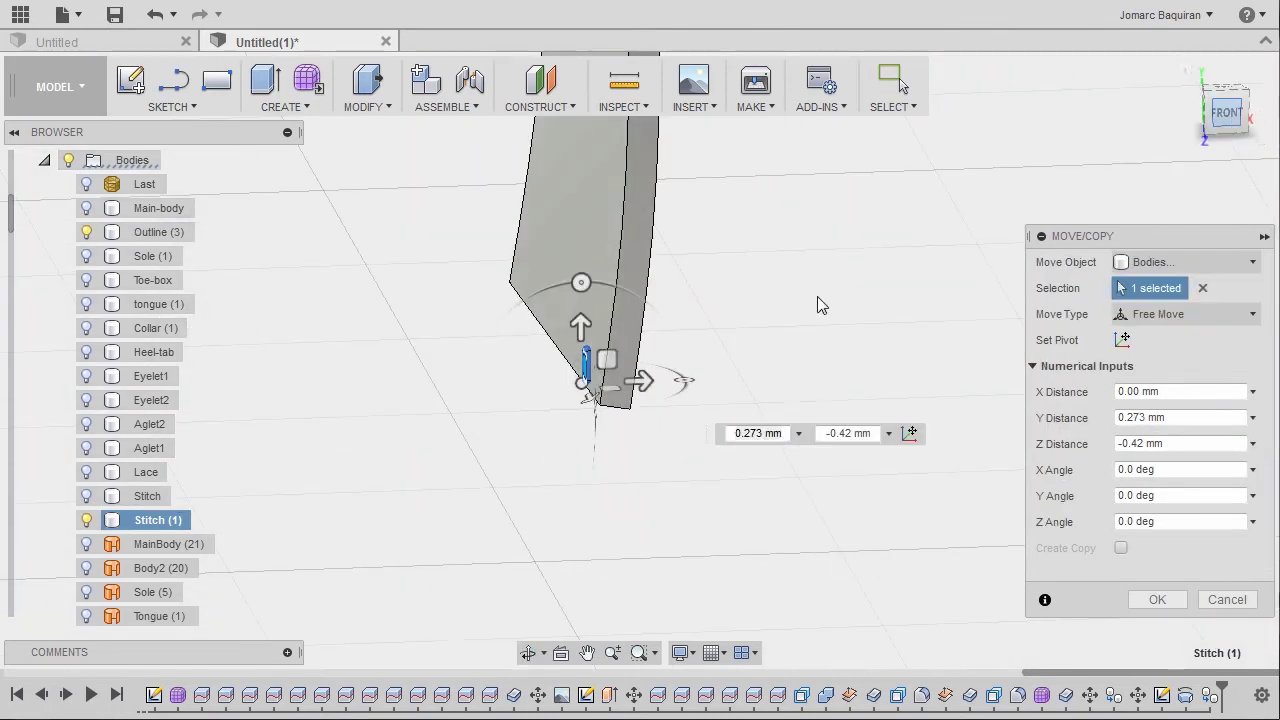
{"action": "middle_click_drag", "start_coordinate": [661, 413], "coordinate": [575, 467], "text": "shift"}
{"action": "left_click_drag", "start_coordinate": [583, 432], "coordinate": [663, 433]}
Step: Rotate the stitch -9 degrees about Z to follow the strip's slope and shift it about -0.108 mm in X and -0.021 mm in Y
{"action": "left_click", "coordinate": [1226, 134]}
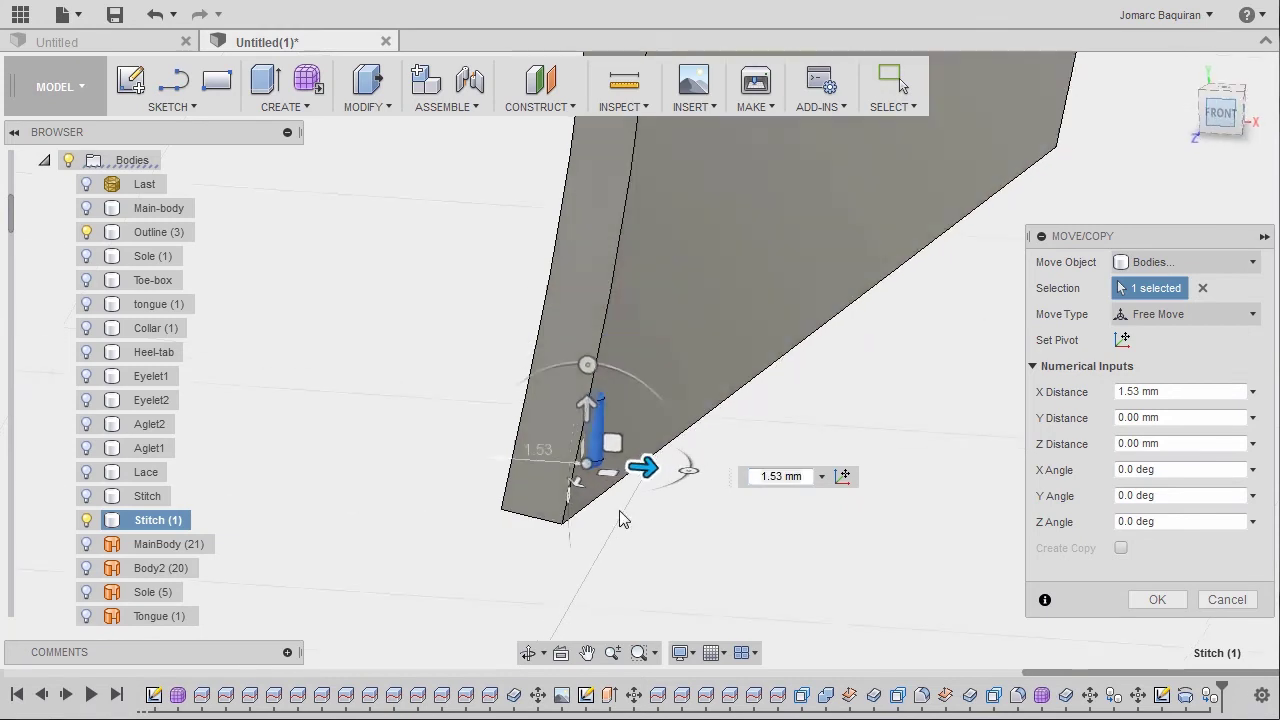
{"action": "scroll", "coordinate": [605, 420], "scroll_direction": "up", "scroll_amount": 2}
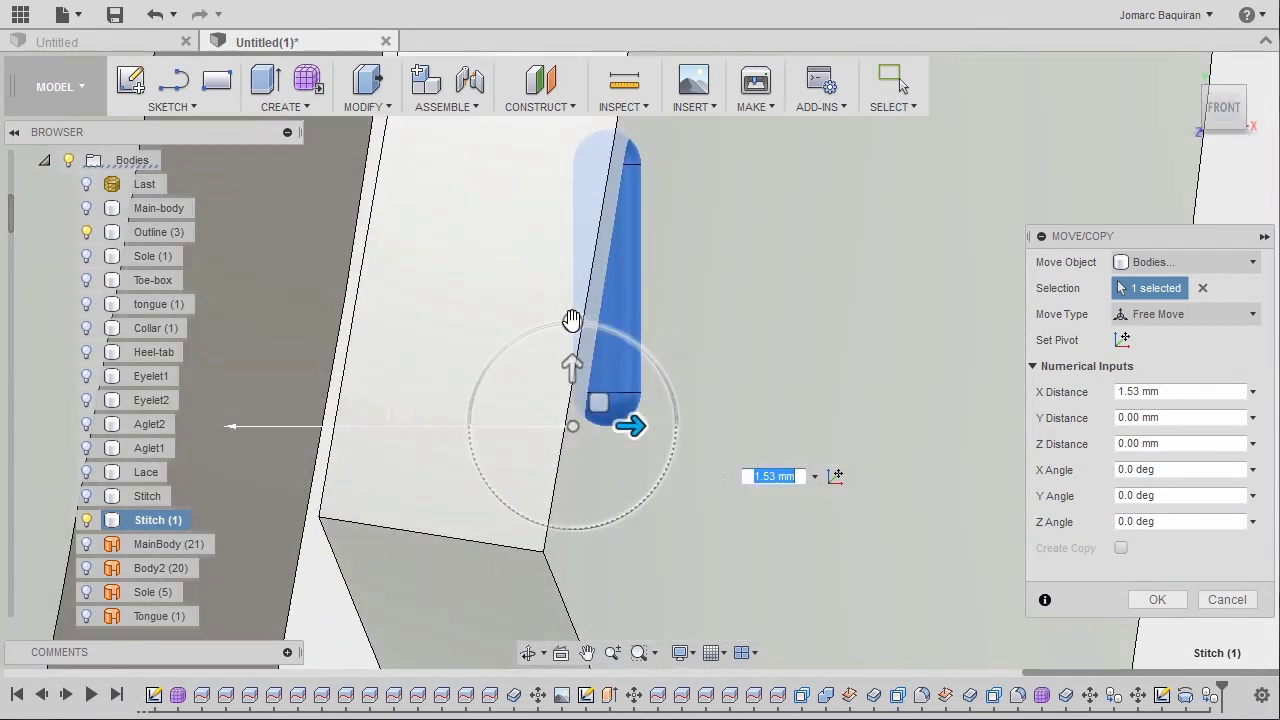
{"action": "left_click_drag", "start_coordinate": [572, 318], "coordinate": [589, 322]}
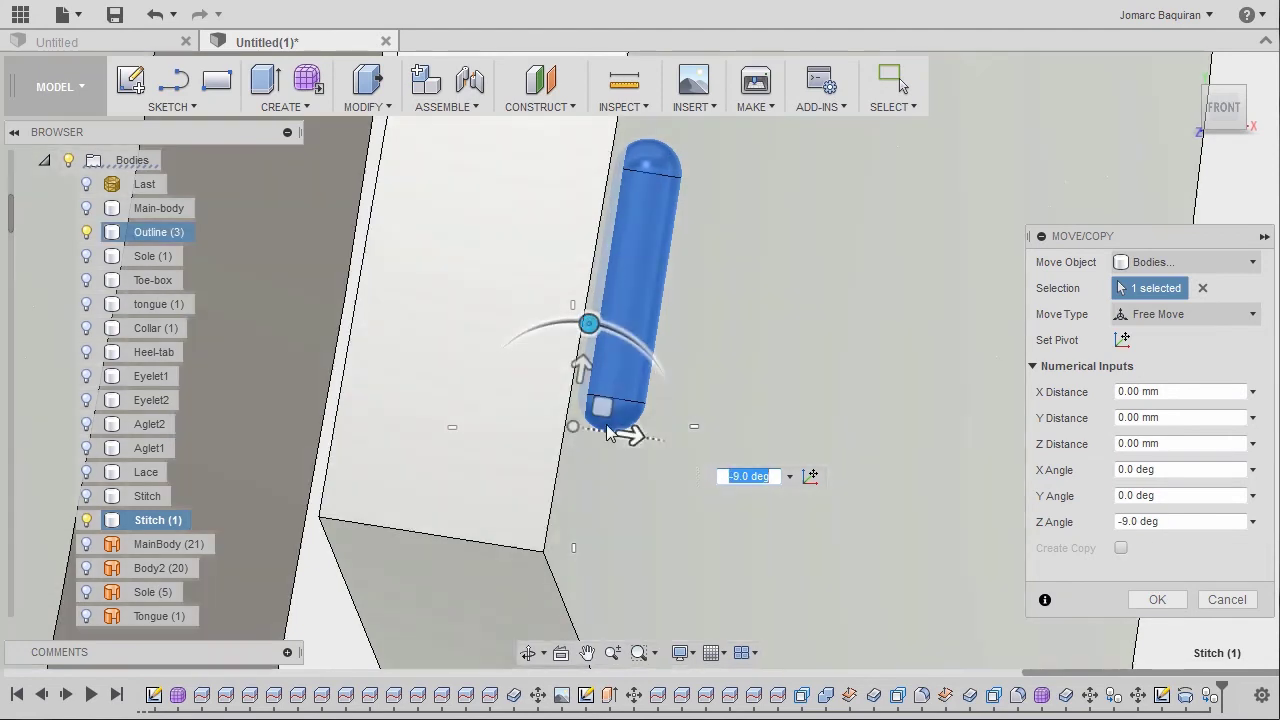
{"action": "left_click_drag", "start_coordinate": [604, 414], "coordinate": [576, 414]}
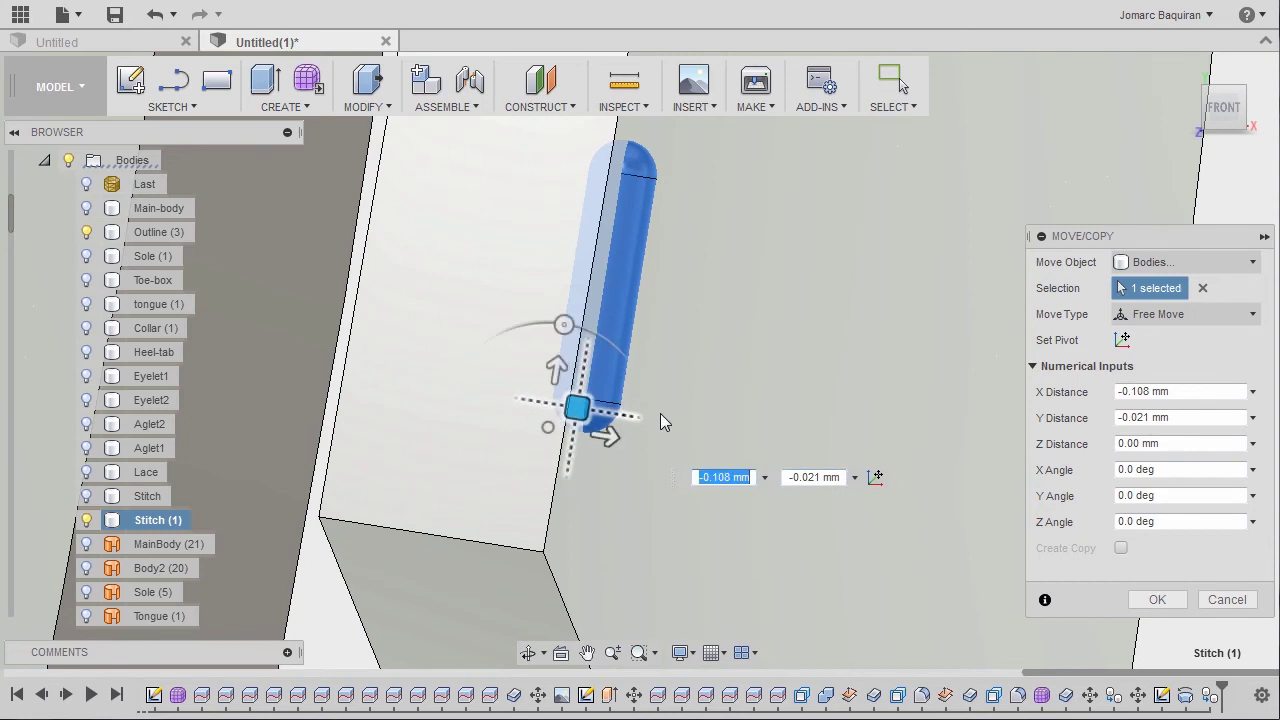
Step: Tilt the stitch about X to match the strip's front edge and shift it about 0.265 mm in Y and -0.01 mm in Z
{"action": "middle_click_drag", "start_coordinate": [662, 413], "coordinate": [1127, 195], "text": "shift"}
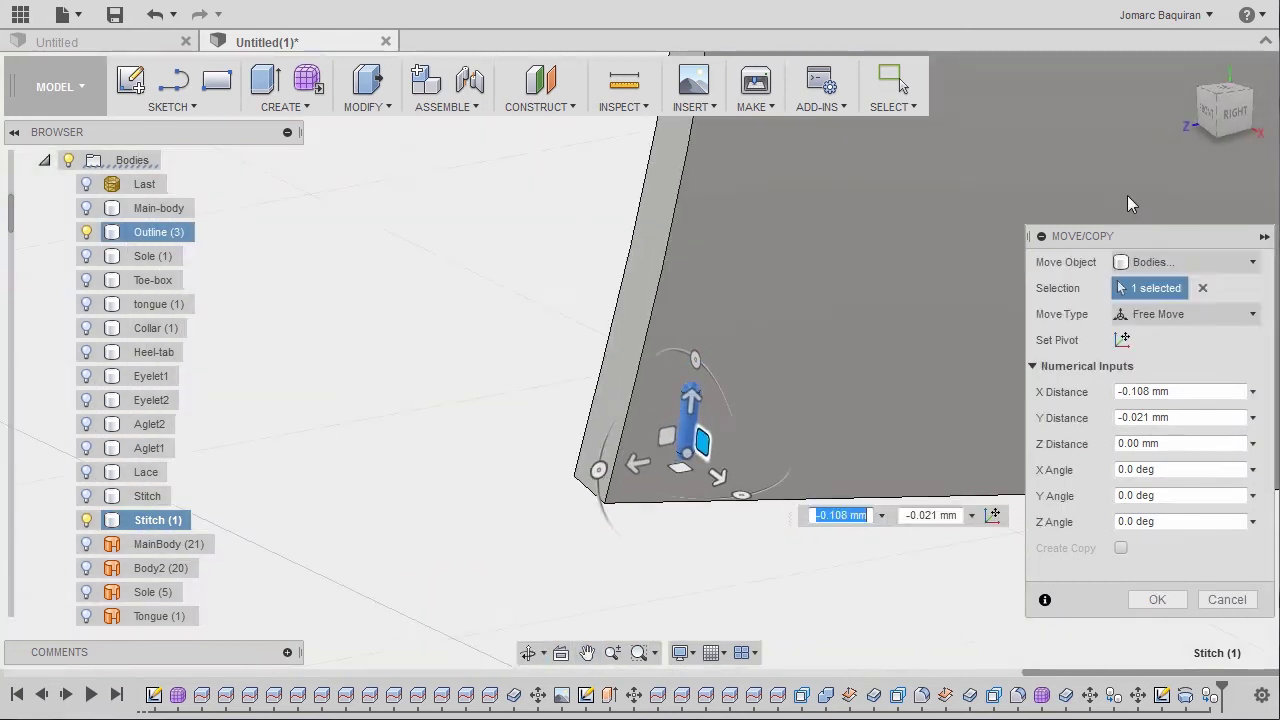
{"action": "left_click", "coordinate": [1238, 115]}
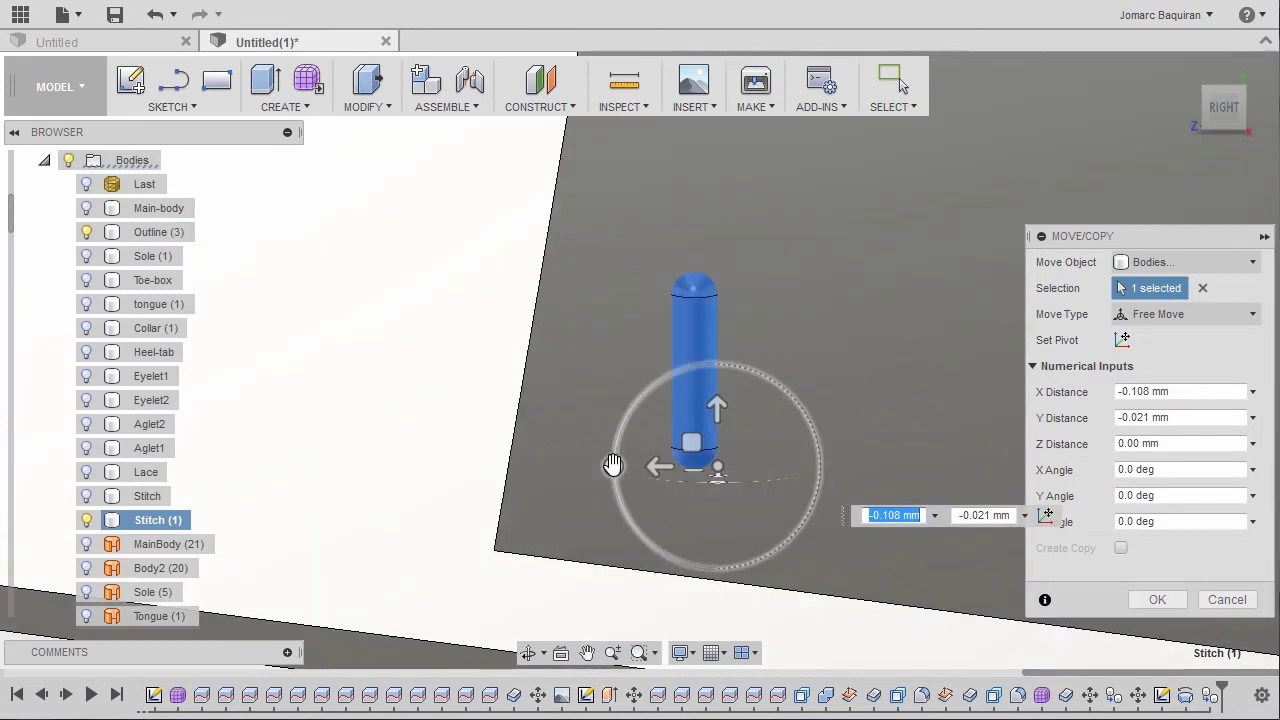
{"action": "left_click_drag", "start_coordinate": [614, 463], "coordinate": [617, 401]}
{"action": "scroll", "coordinate": [598, 425], "scroll_direction": "down", "scroll_amount": 4}
{"action": "scroll", "coordinate": [645, 431], "scroll_direction": "up", "scroll_amount": 3}
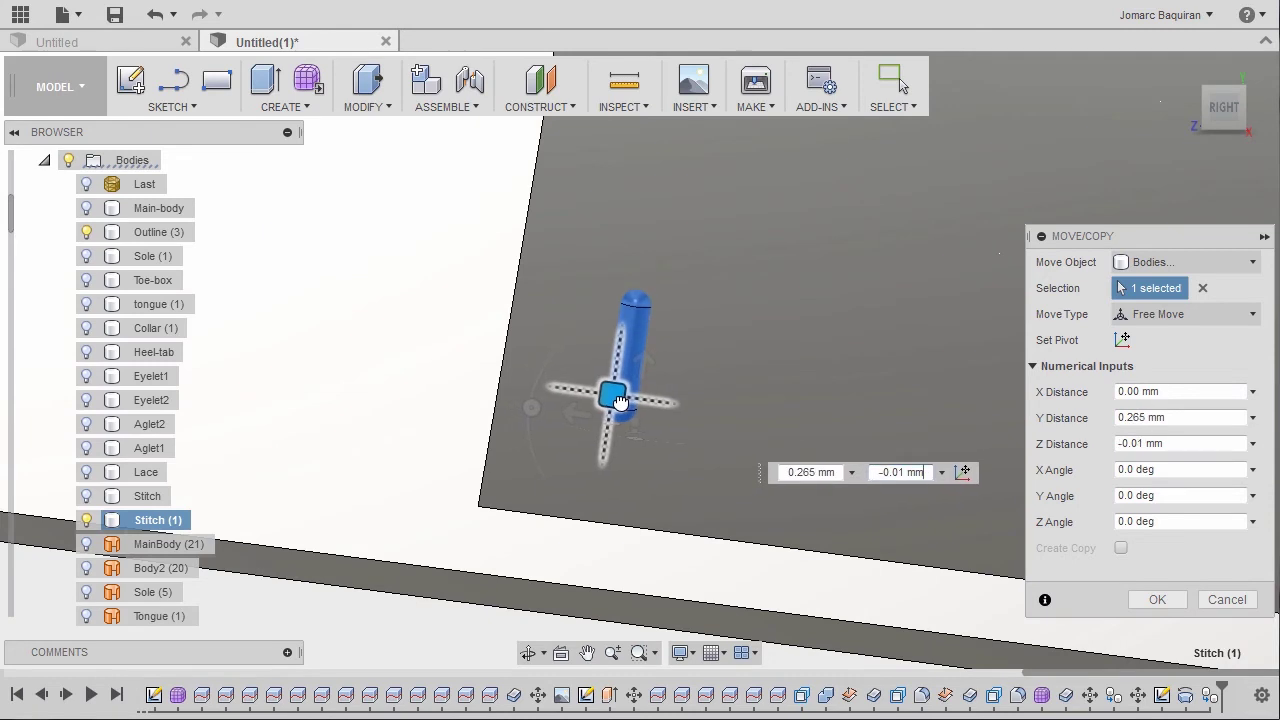
Step: Sink the stitch slightly into the strip's outer surface by moving it about -0.025 mm in X, and finish the move
{"action": "middle_click_drag", "start_coordinate": [617, 400], "coordinate": [870, 506], "text": "shift"}
{"action": "scroll", "coordinate": [470, 534], "scroll_direction": "up", "scroll_amount": 2}
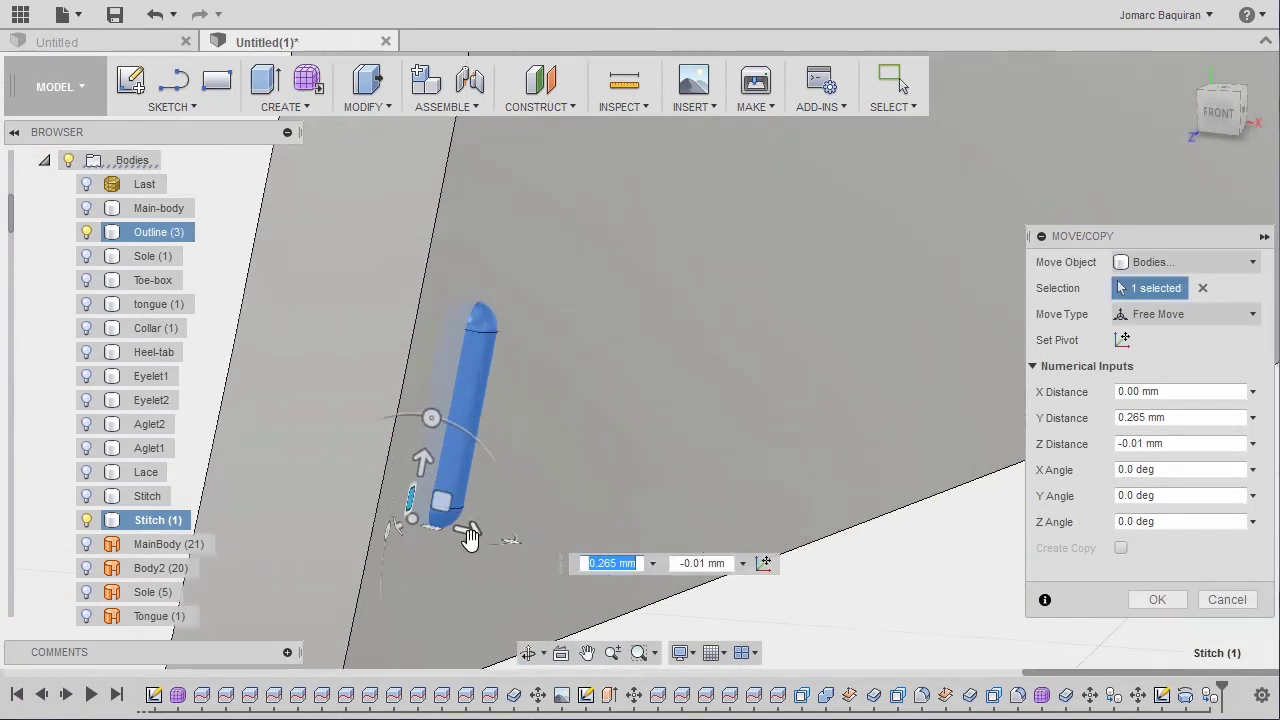
{"action": "left_click_drag", "start_coordinate": [472, 532], "coordinate": [466, 531]}
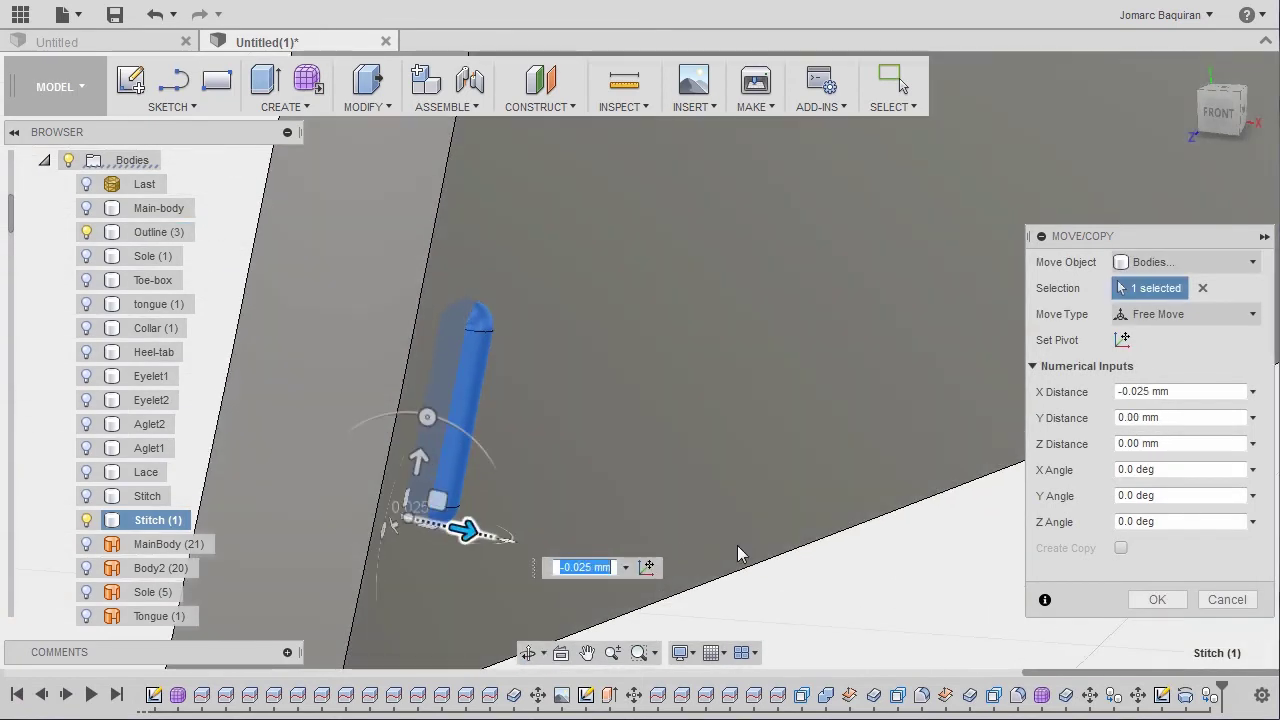
{"action": "left_click", "coordinate": [1157, 599]}
Step: Start a Pattern on Path of the Stitch (1) body, with type Bodies and the outline's outer front edge as the path
{"action": "middle_click_drag", "start_coordinate": [907, 462], "coordinate": [800, 450], "text": "shift"}
{"action": "middle_click_drag", "start_coordinate": [975, 290], "coordinate": [452, 364]}
{"action": "left_click", "coordinate": [460, 352]}
{"action": "left_click", "coordinate": [295, 110]}
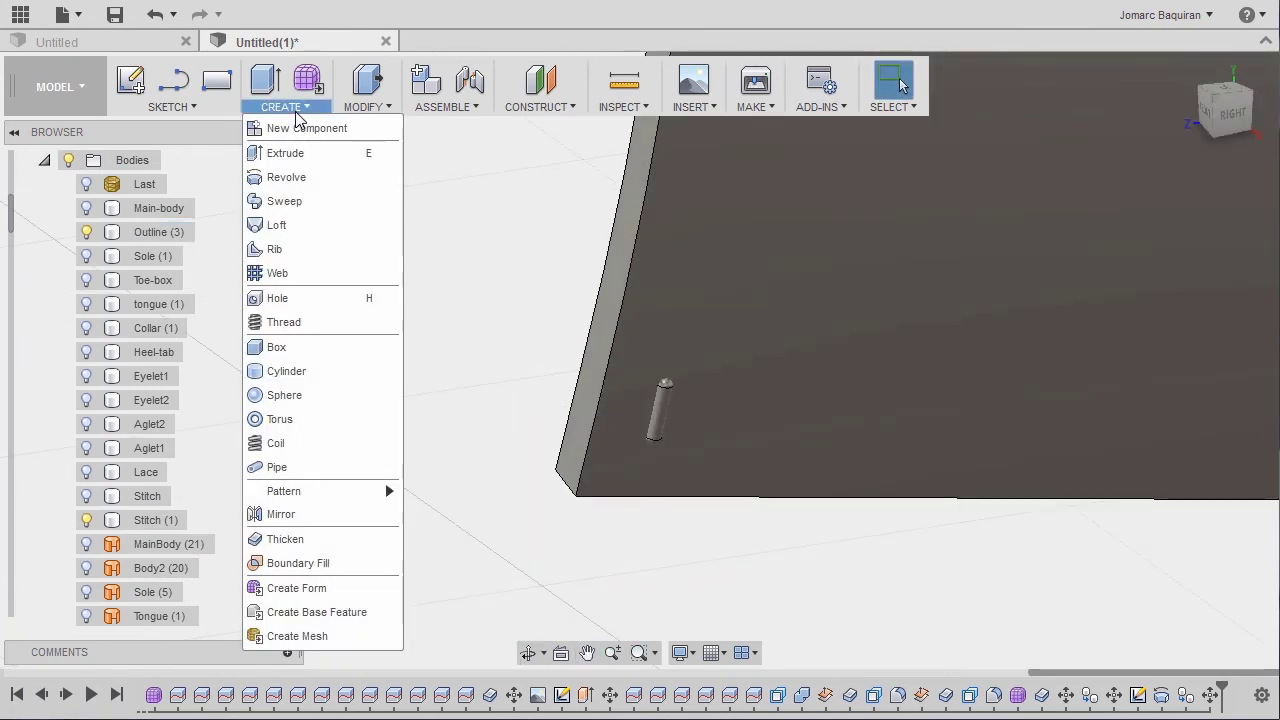
{"action": "mouse_move", "coordinate": [307, 489]}
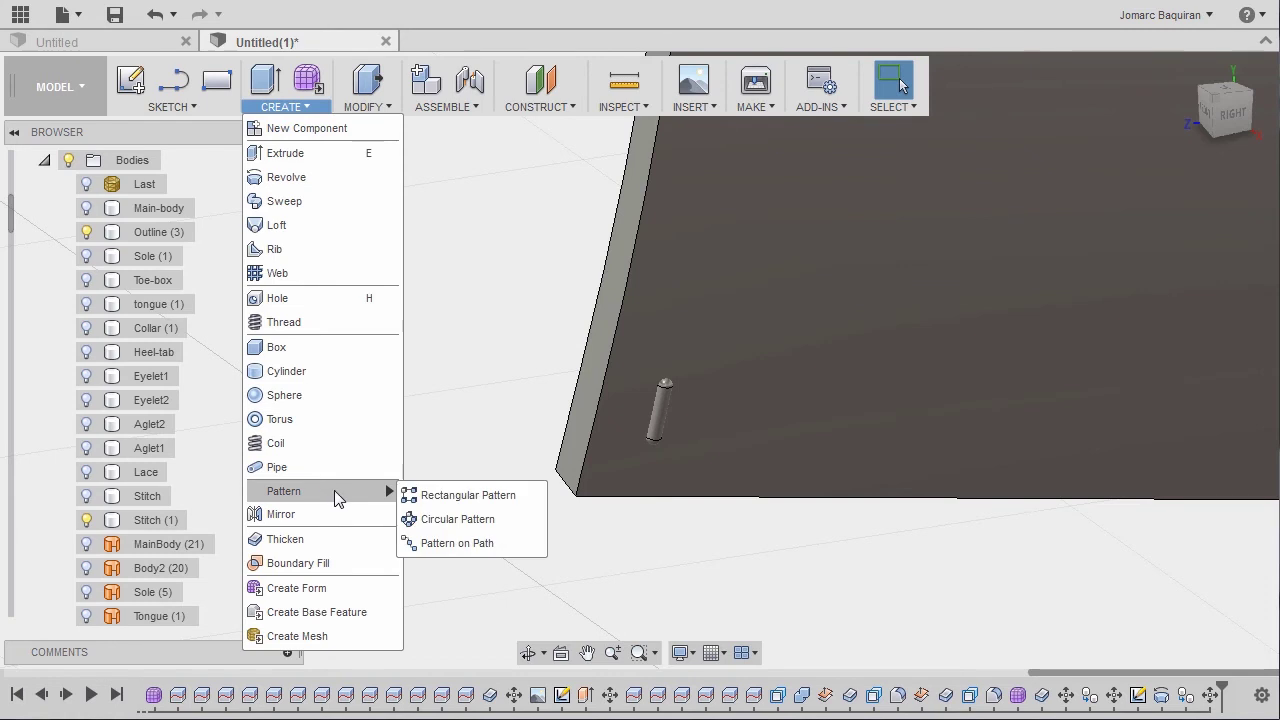
{"action": "left_click", "coordinate": [474, 550]}
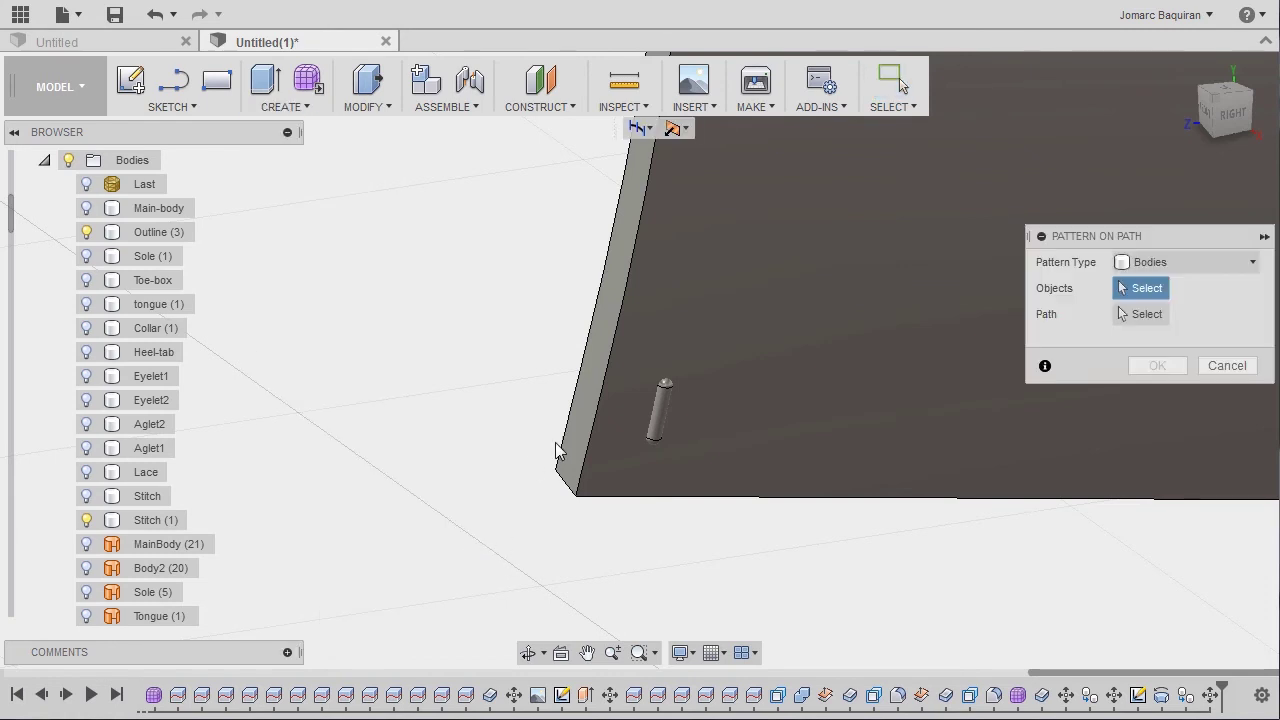
{"action": "left_click", "coordinate": [1194, 261]}
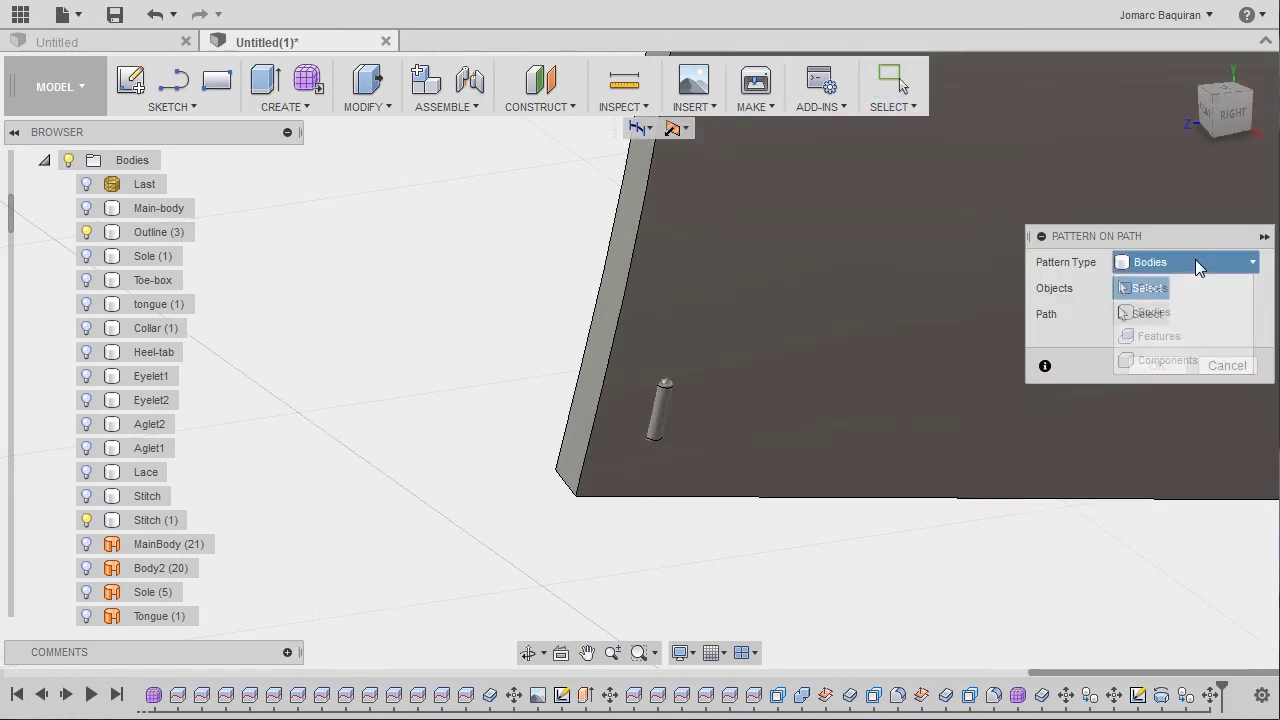
{"action": "left_click", "coordinate": [1186, 313]}
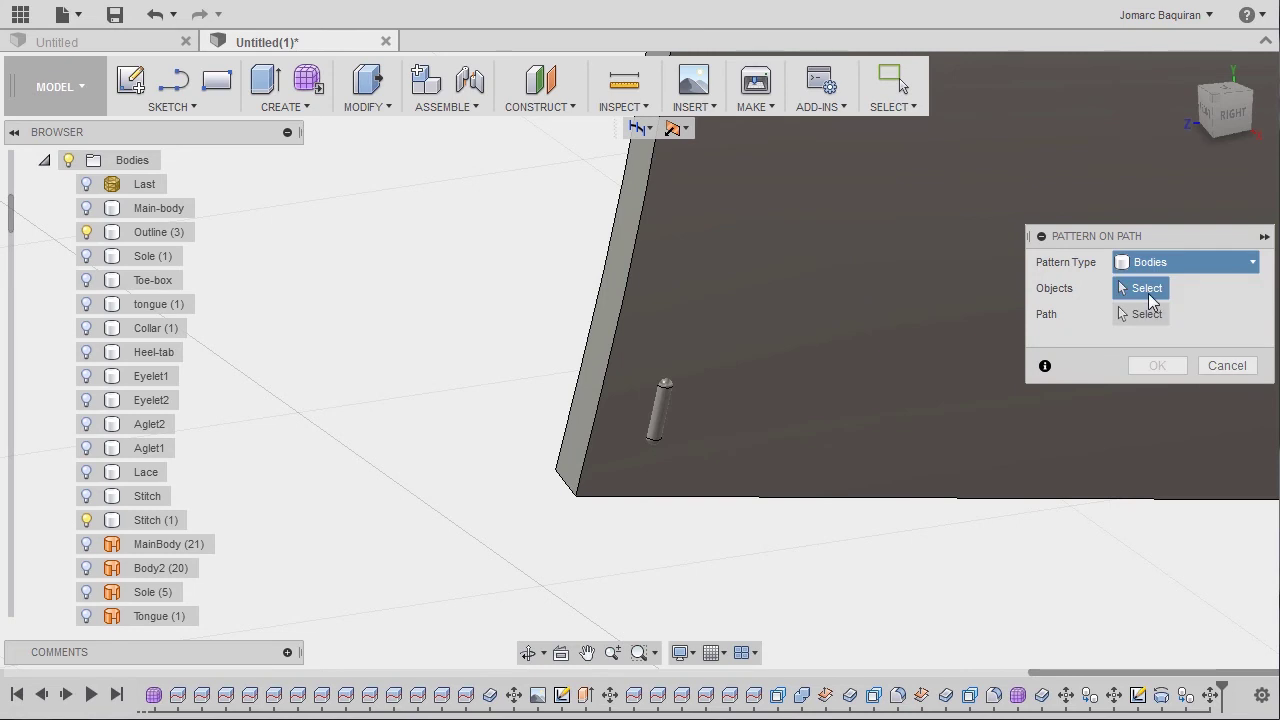
{"action": "left_click", "coordinate": [662, 420]}
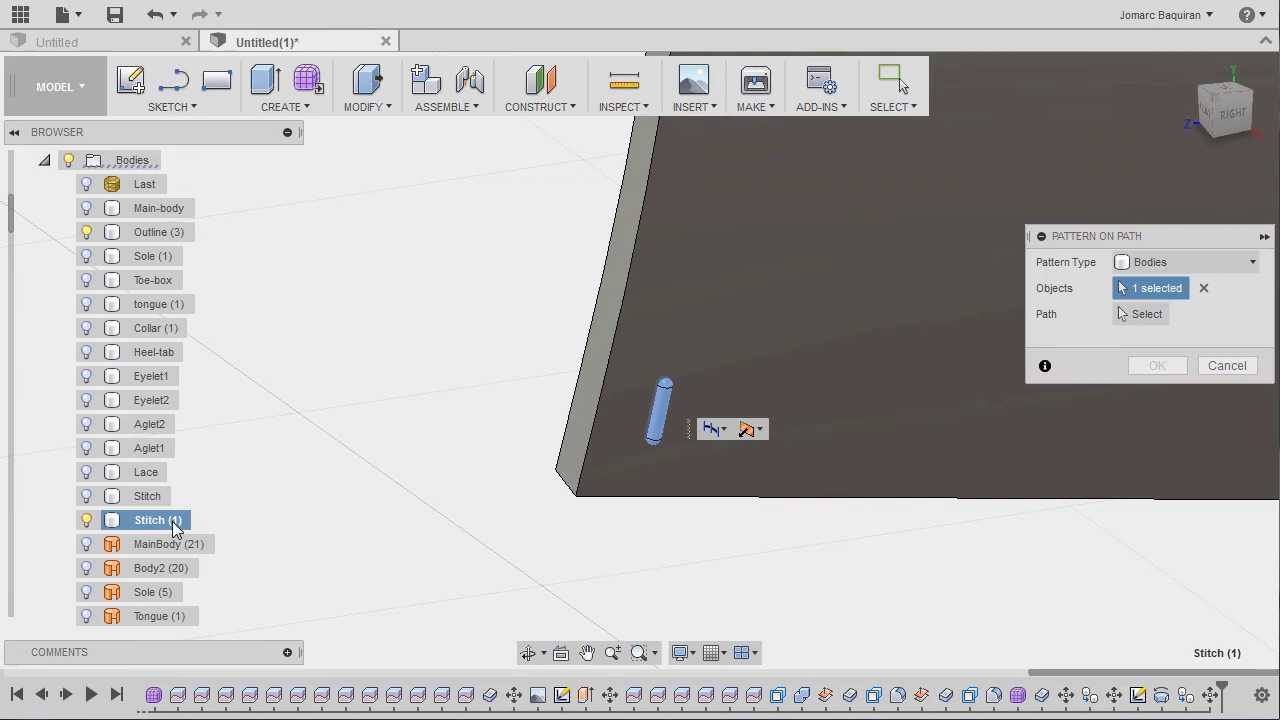
{"action": "left_click", "coordinate": [1145, 316]}
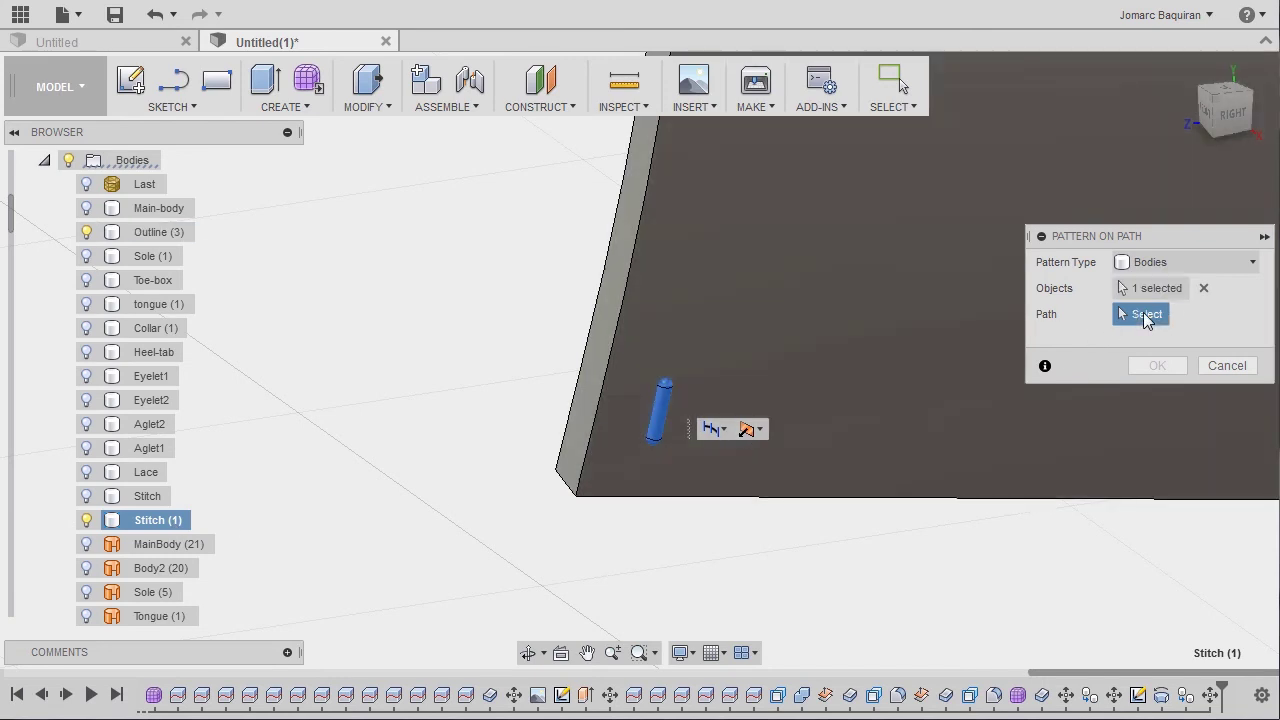
{"action": "left_click", "coordinate": [624, 310]}
Step: Set the path pattern's distance to 136 mm so it spans the front edge up to the top eyelet
{"action": "scroll", "coordinate": [675, 300], "scroll_direction": "down", "scroll_amount": 5}
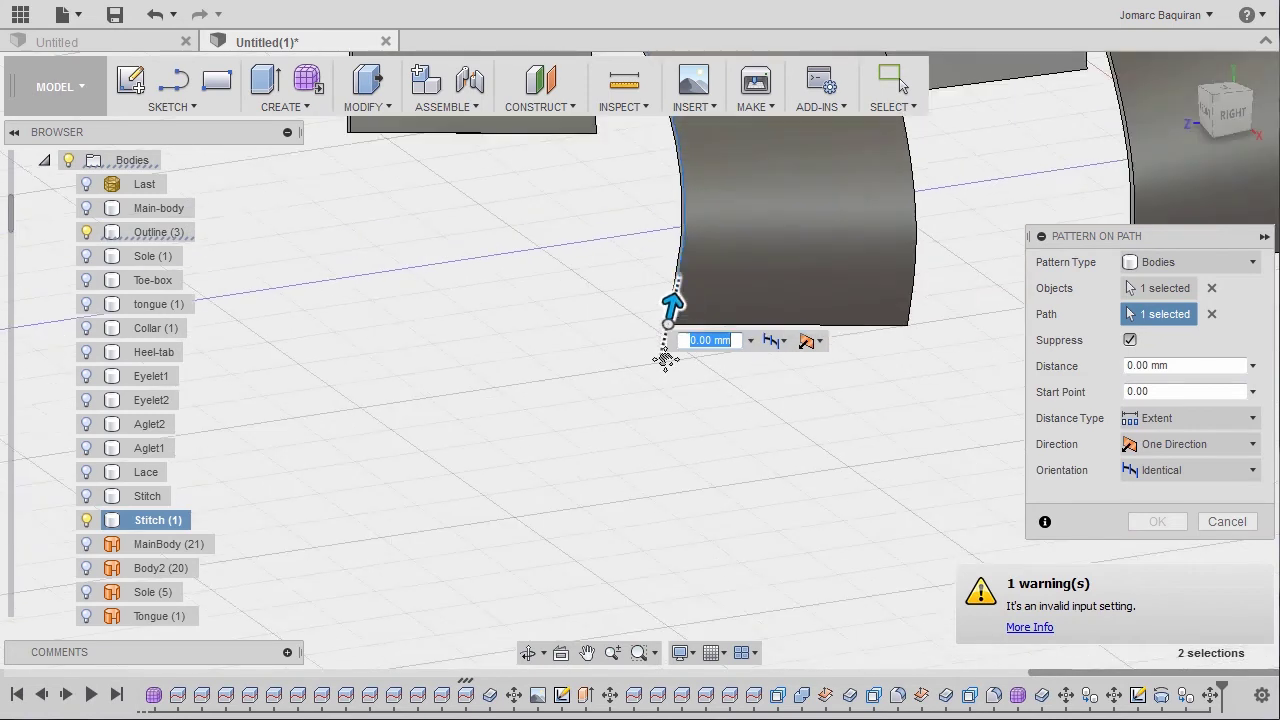
{"action": "scroll", "coordinate": [651, 354], "scroll_direction": "down", "scroll_amount": 4}
{"action": "middle_click_drag", "start_coordinate": [665, 359], "coordinate": [628, 446]}
{"action": "middle_click_drag", "start_coordinate": [649, 387], "coordinate": [629, 426]}
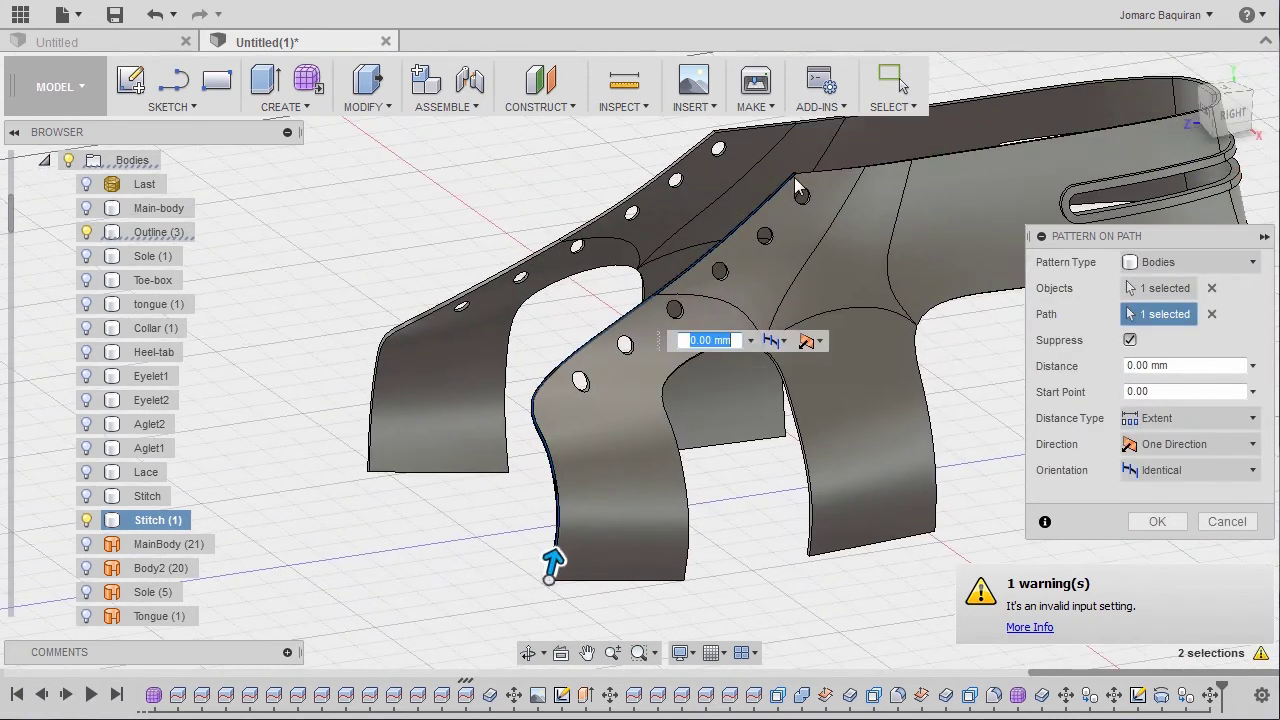
{"action": "left_click", "coordinate": [1174, 366]}
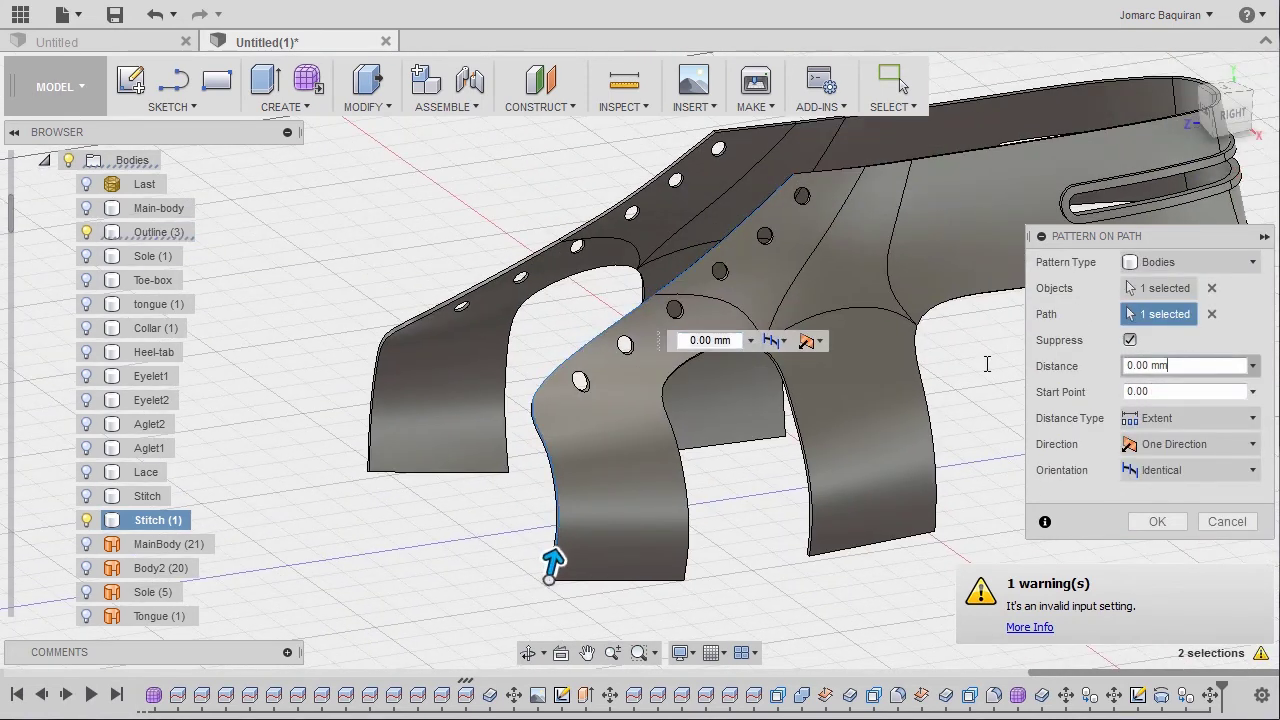
{"action": "left_click_drag", "start_coordinate": [987, 364], "coordinate": [960, 364]}
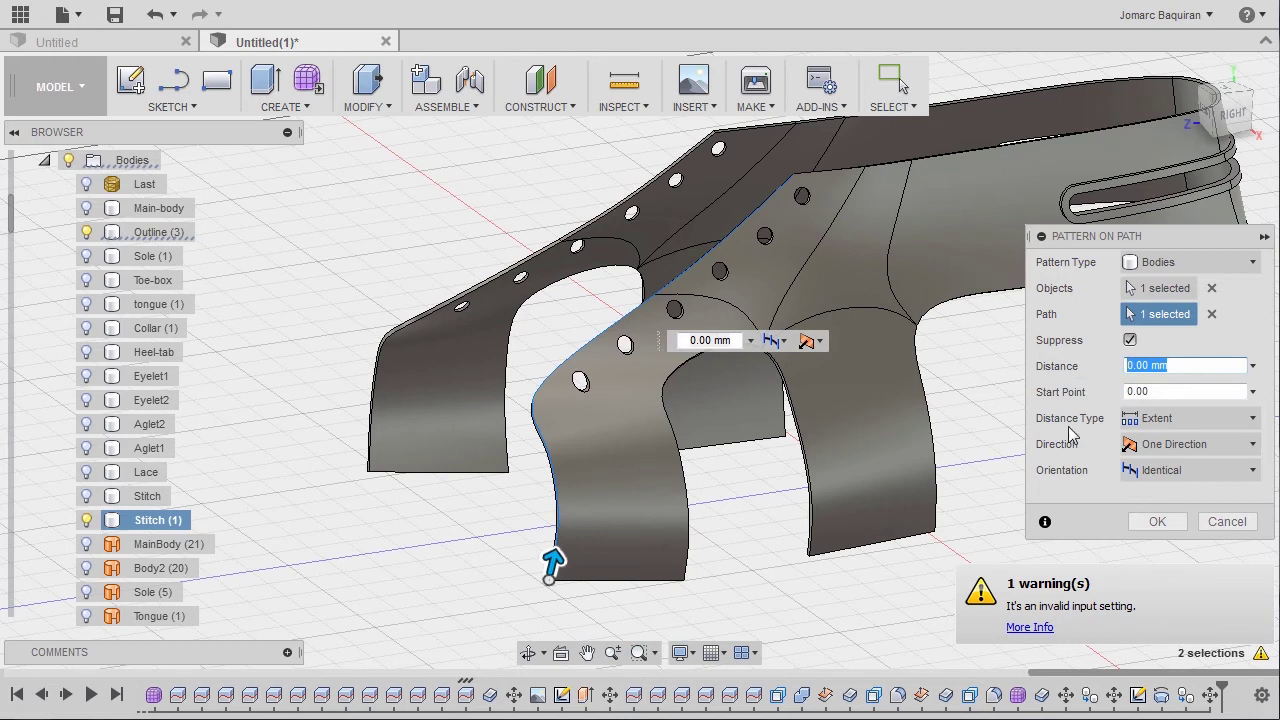
{"action": "type", "text": "136"}
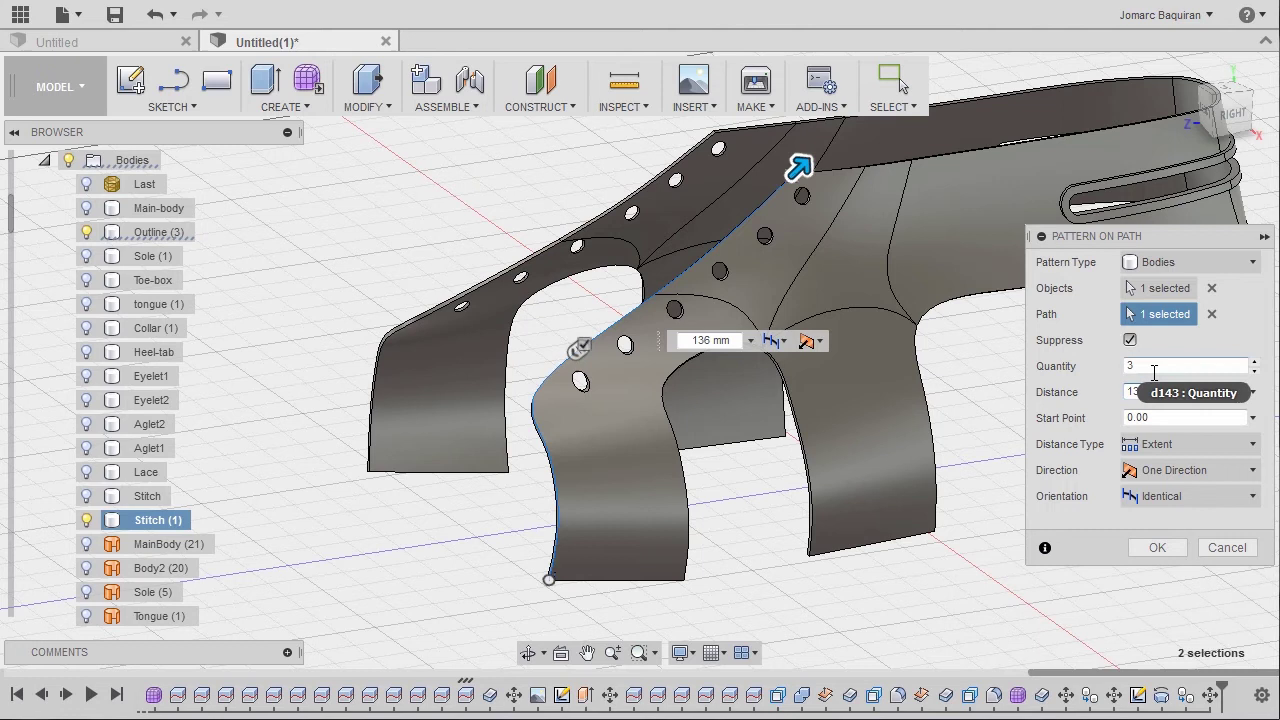
Step: Set the path pattern's quantity to 65 and check the spacing of the first stitches at the edge's lower end
{"action": "key", "text": "shift+Tab"}
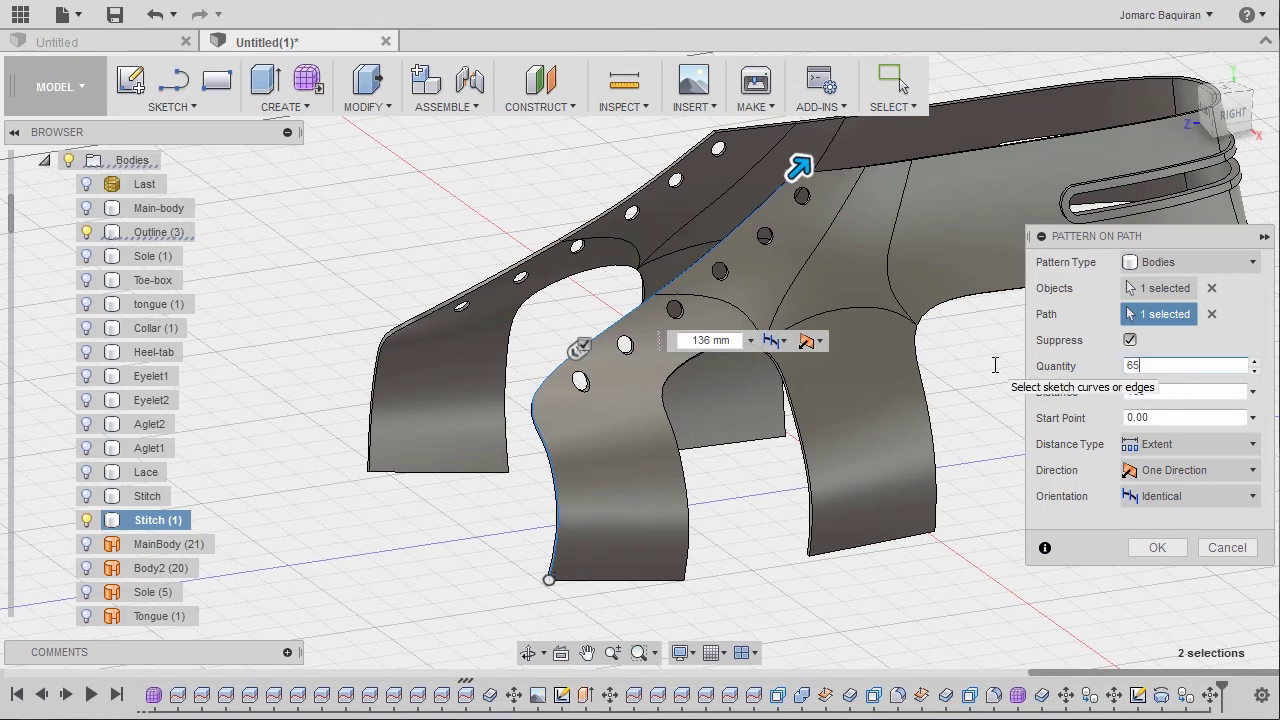
{"action": "key", "text": "Tab"}
{"action": "scroll", "coordinate": [599, 409], "scroll_direction": "up", "scroll_amount": 5}
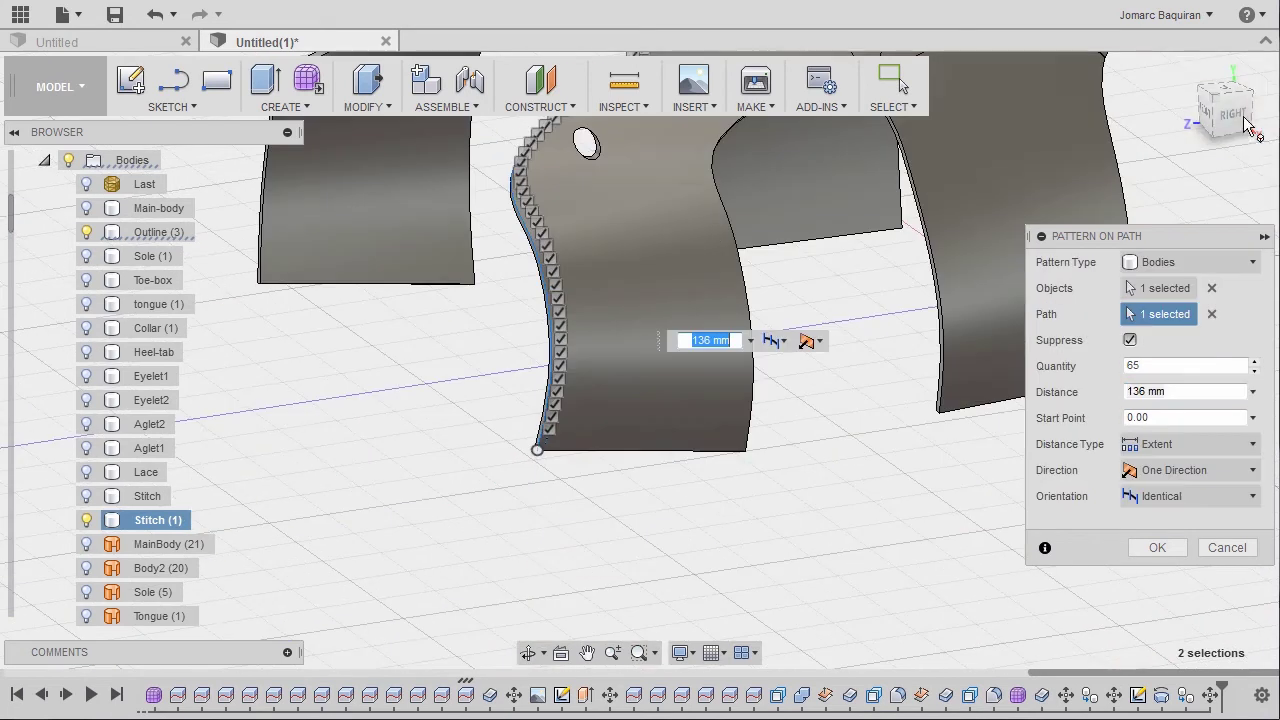
{"action": "scroll", "coordinate": [598, 524], "scroll_direction": "up", "scroll_amount": 1}
{"action": "scroll", "coordinate": [598, 524], "scroll_direction": "up", "scroll_amount": 6}
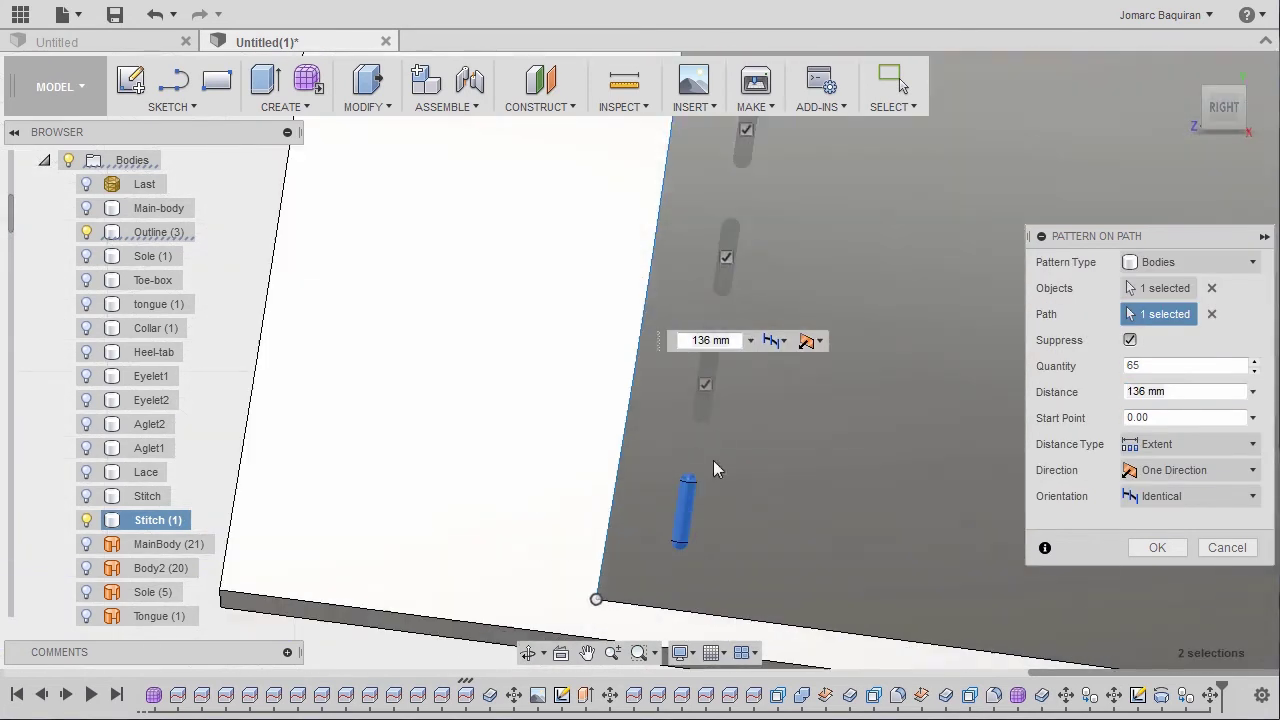
{"action": "scroll", "coordinate": [561, 350], "scroll_direction": "up", "scroll_amount": 2}
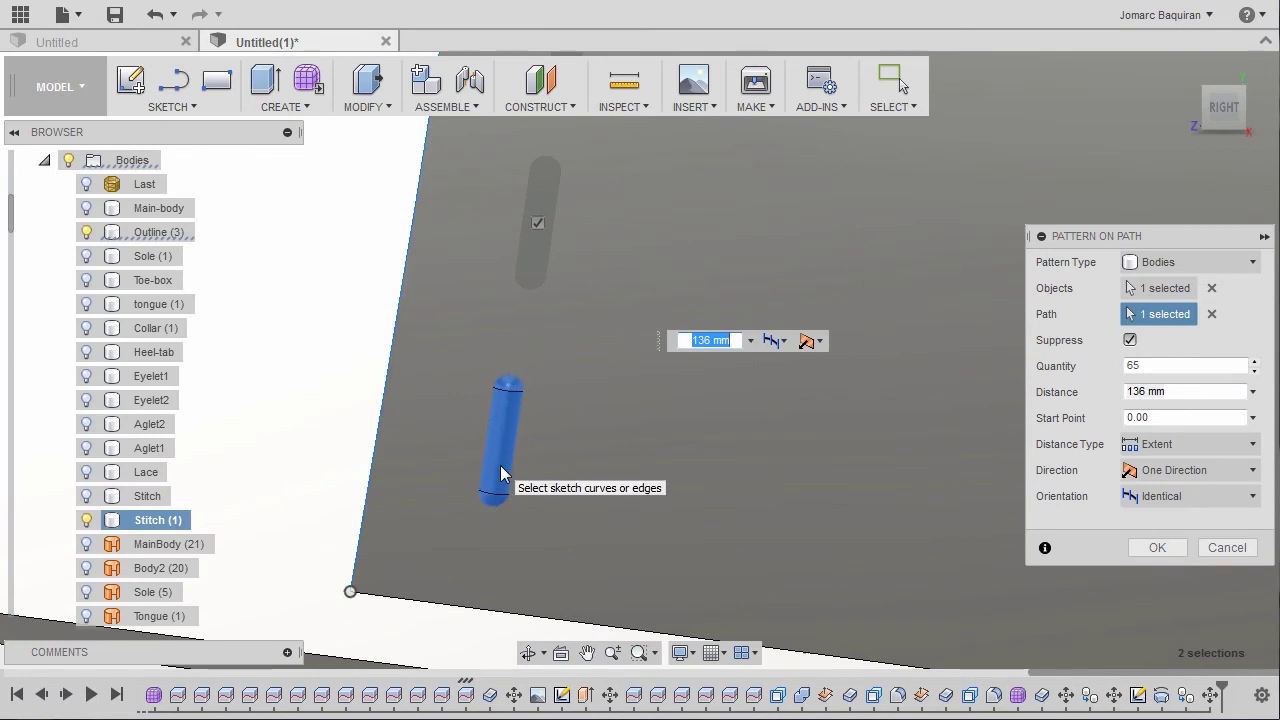
Step: Set the pattern's orientation to Path Direction so the stitches follow the edge, and finish the pattern
{"action": "left_click", "coordinate": [1174, 500]}
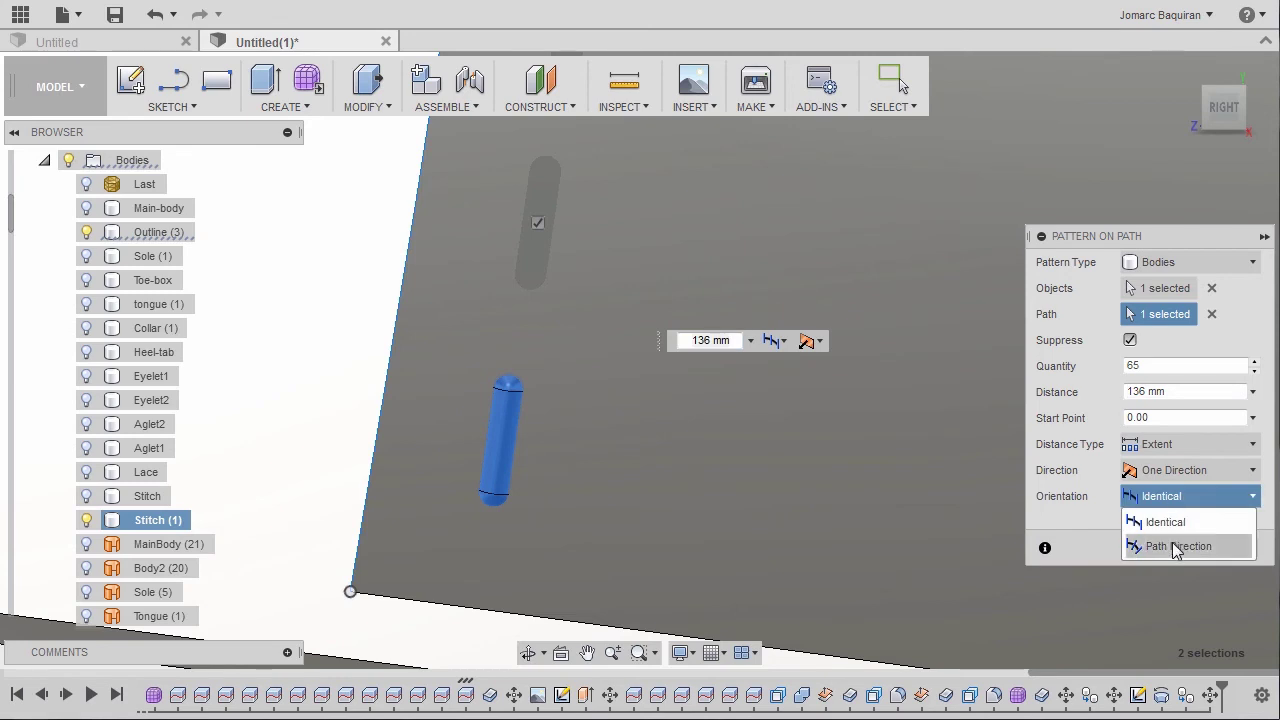
{"action": "left_click", "coordinate": [1176, 546]}
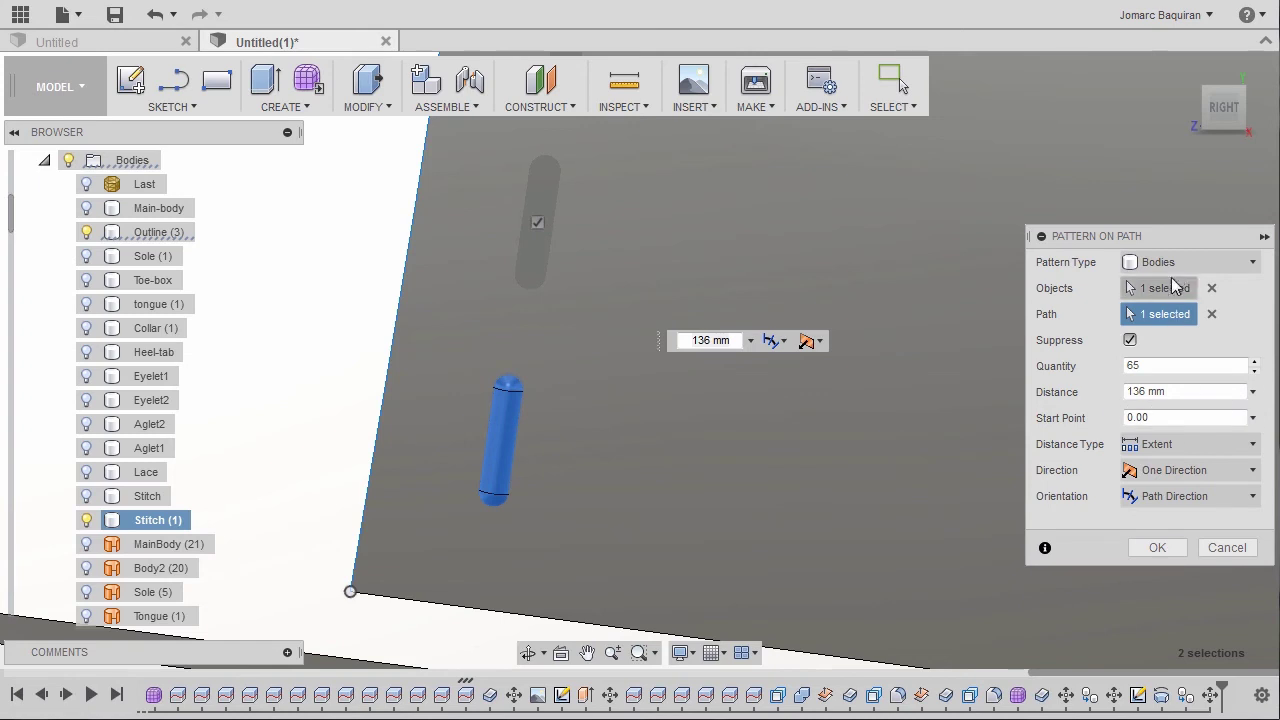
{"action": "left_click", "coordinate": [1160, 548]}
Step: Examine how the patterned stitches sit on the outline's surface along the curved front edge and beside the eyelets
{"action": "scroll", "coordinate": [716, 311], "scroll_direction": "down", "scroll_amount": 8}
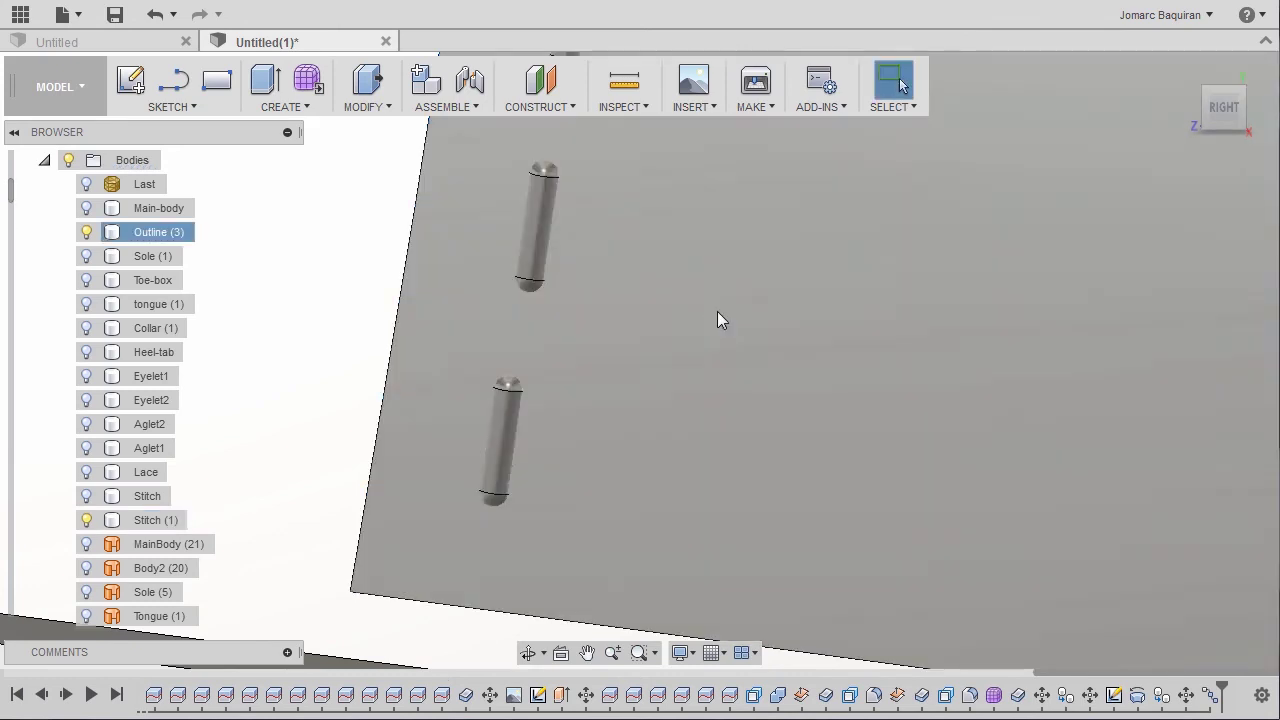
{"action": "scroll", "coordinate": [704, 303], "scroll_direction": "down", "scroll_amount": 5}
{"action": "middle_click_drag", "start_coordinate": [673, 406], "coordinate": [638, 638]}
{"action": "scroll", "coordinate": [705, 292], "scroll_direction": "up", "scroll_amount": 7}
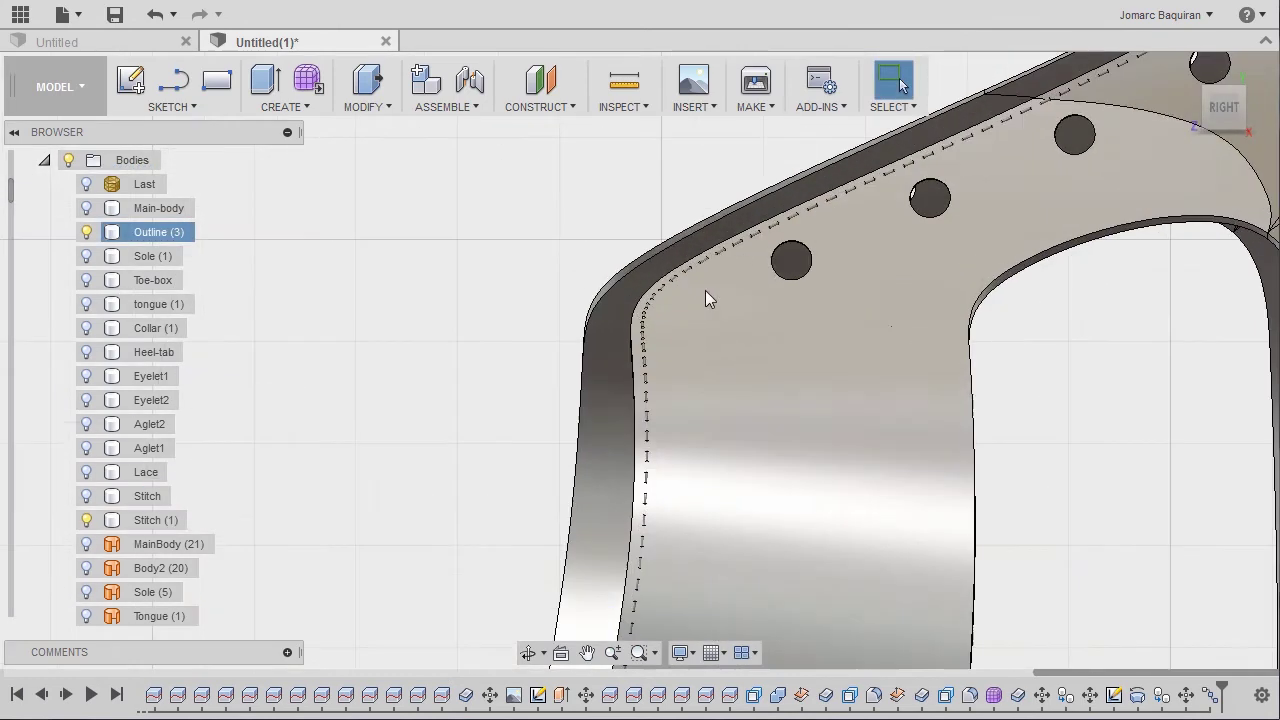
{"action": "middle_click_drag", "start_coordinate": [682, 296], "coordinate": [578, 405], "text": "shift"}
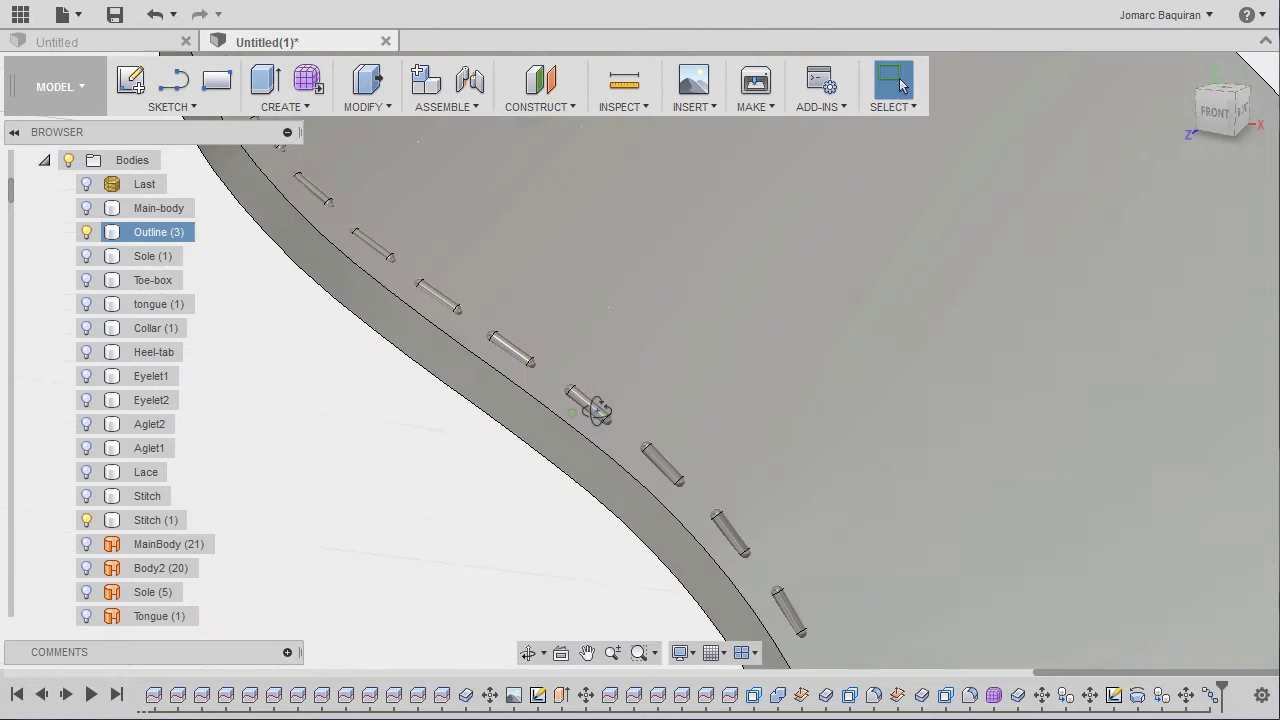
{"action": "middle_click_drag", "start_coordinate": [597, 410], "coordinate": [684, 600], "text": "shift"}
{"action": "scroll", "coordinate": [581, 368], "scroll_direction": "up", "scroll_amount": 4}
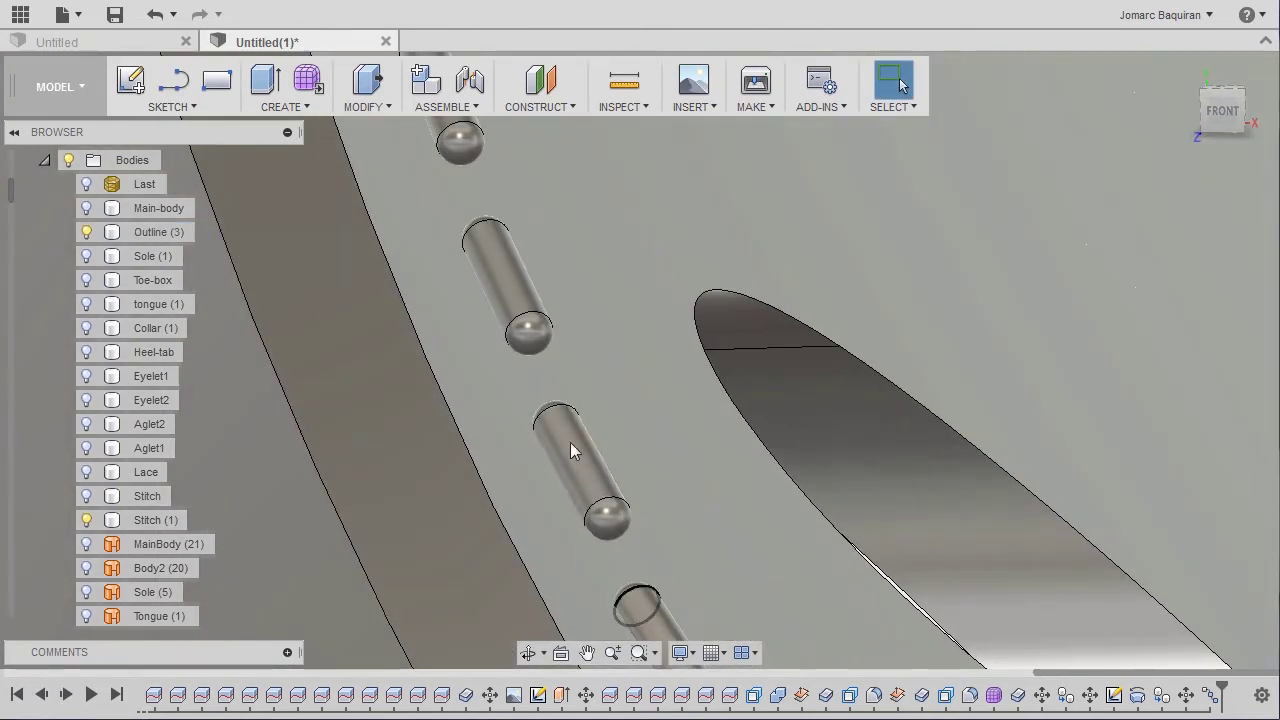
{"action": "scroll", "coordinate": [550, 420], "scroll_direction": "down", "scroll_amount": 6}
{"action": "scroll", "coordinate": [565, 472], "scroll_direction": "up", "scroll_amount": 4}
{"action": "left_click", "coordinate": [612, 536]}
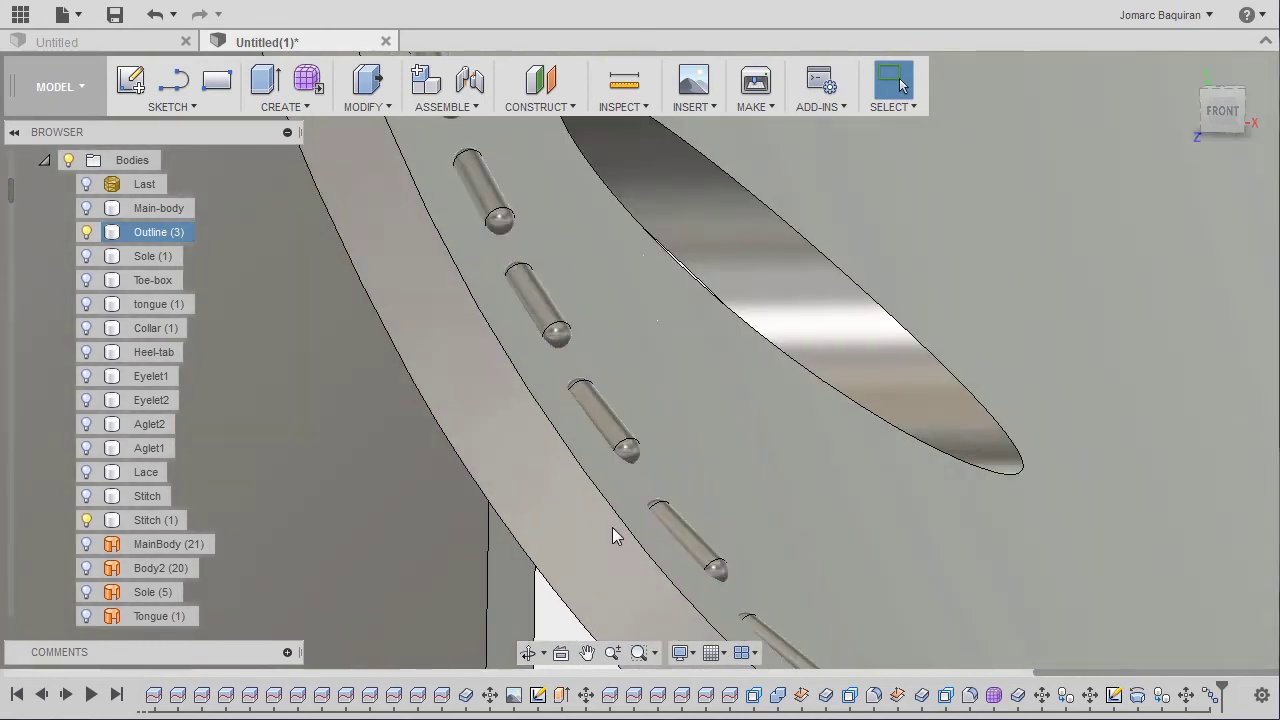
{"action": "scroll", "coordinate": [640, 490], "scroll_direction": "up", "scroll_amount": 3}
{"action": "middle_click_drag", "start_coordinate": [596, 363], "coordinate": [966, 347], "text": "shift"}
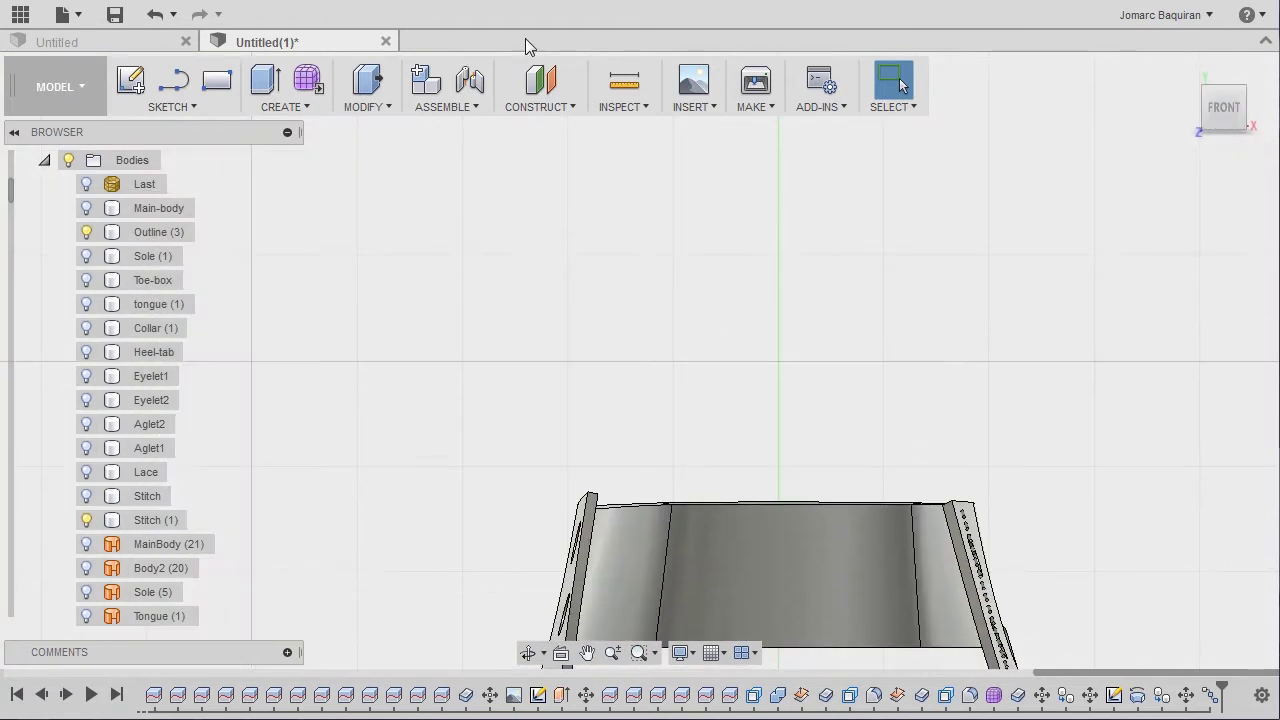
{"action": "middle_click_drag", "start_coordinate": [835, 365], "coordinate": [526, 46]}
{"action": "scroll", "coordinate": [752, 560], "scroll_direction": "up", "scroll_amount": 2}
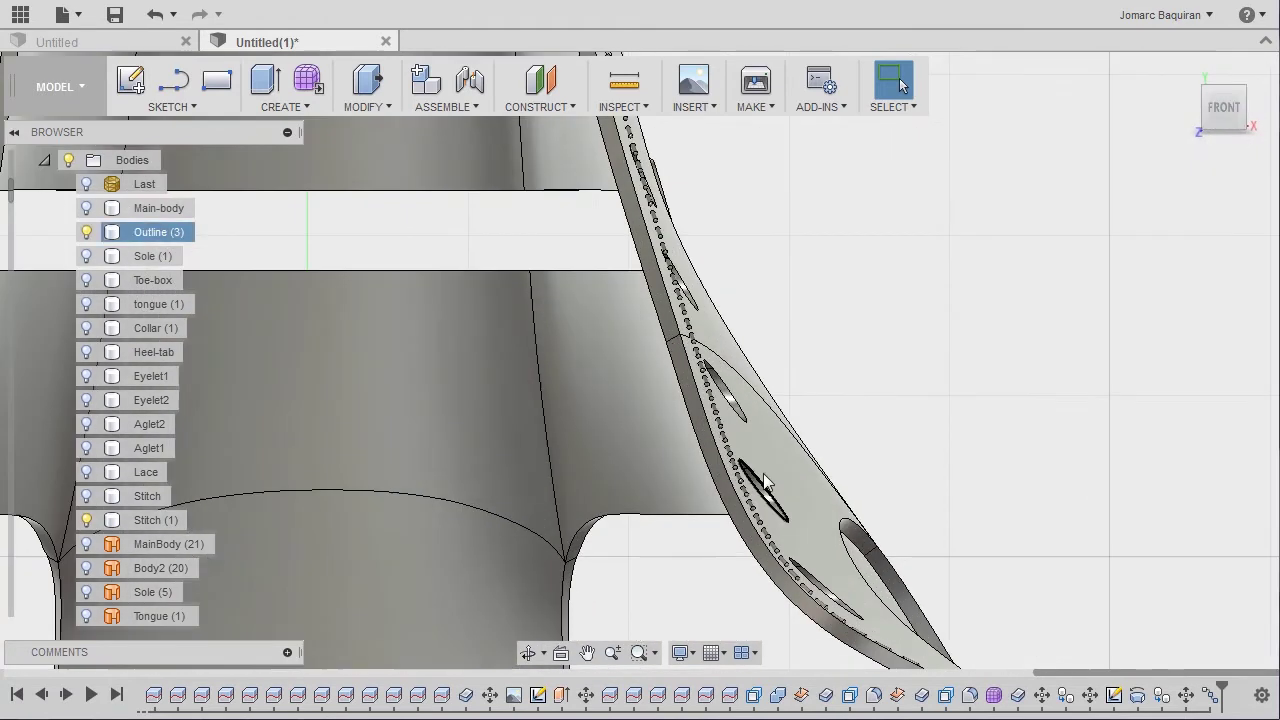
Step: Check that the selection filters have Select Through and Bodies enabled, and inspect the stitches beside the eyelets
{"action": "left_click", "coordinate": [905, 102]}
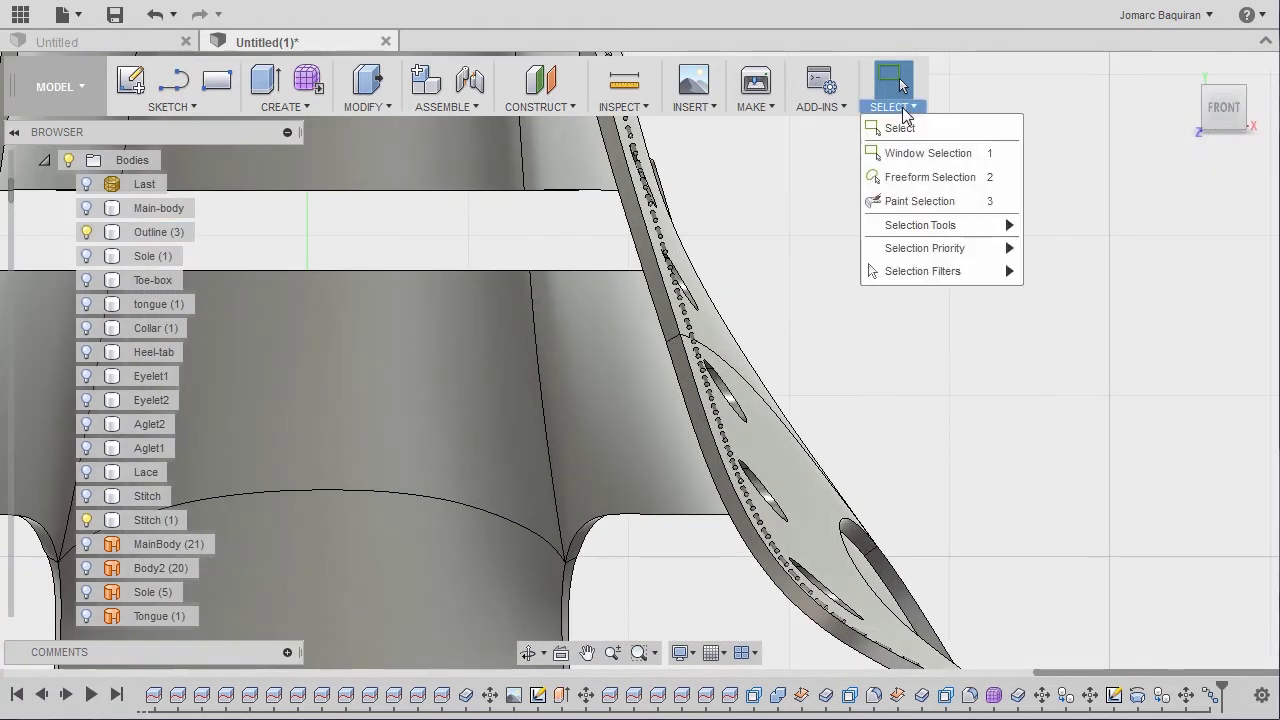
{"action": "mouse_move", "coordinate": [923, 271]}
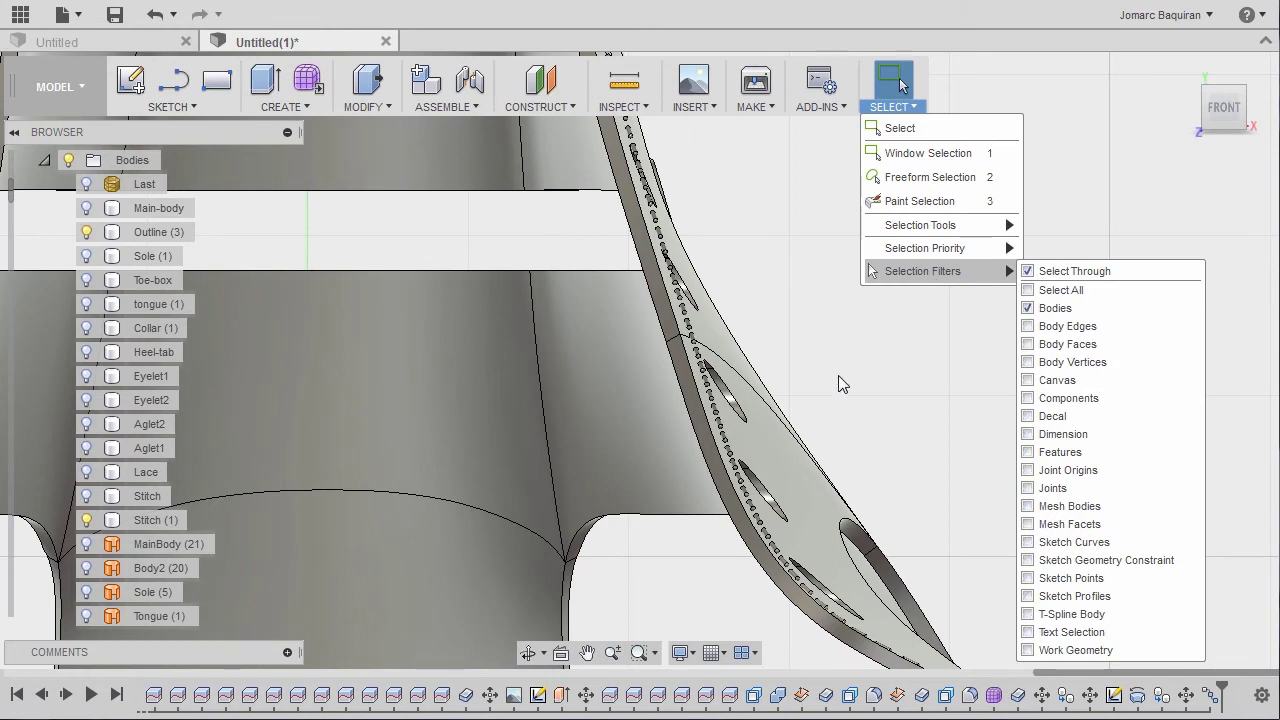
{"action": "scroll", "coordinate": [675, 298], "scroll_direction": "up", "scroll_amount": 8}
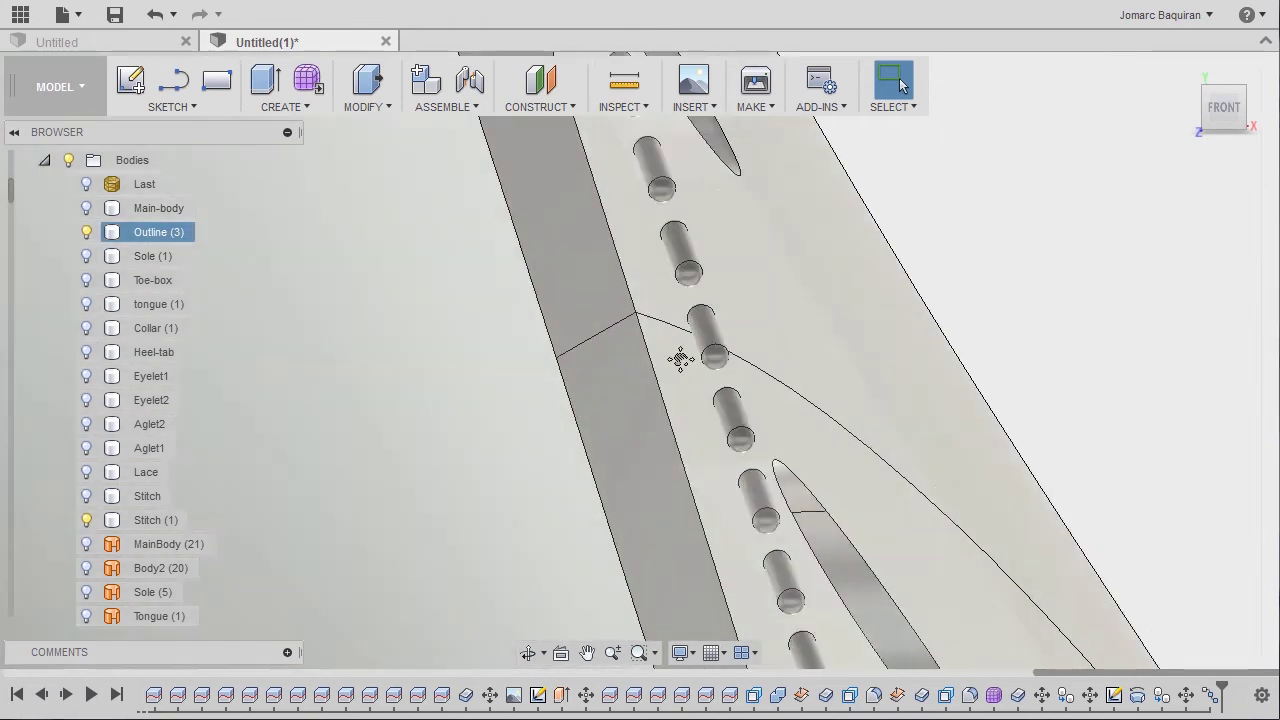
{"action": "scroll", "coordinate": [681, 358], "scroll_direction": "down", "scroll_amount": 3}
{"action": "scroll", "coordinate": [680, 367], "scroll_direction": "down", "scroll_amount": 8}
Step: Try to window-select the stitches along the eyelet row from the top view, and clear the selection
{"action": "middle_click_drag", "start_coordinate": [640, 380], "coordinate": [787, 496], "text": "shift"}
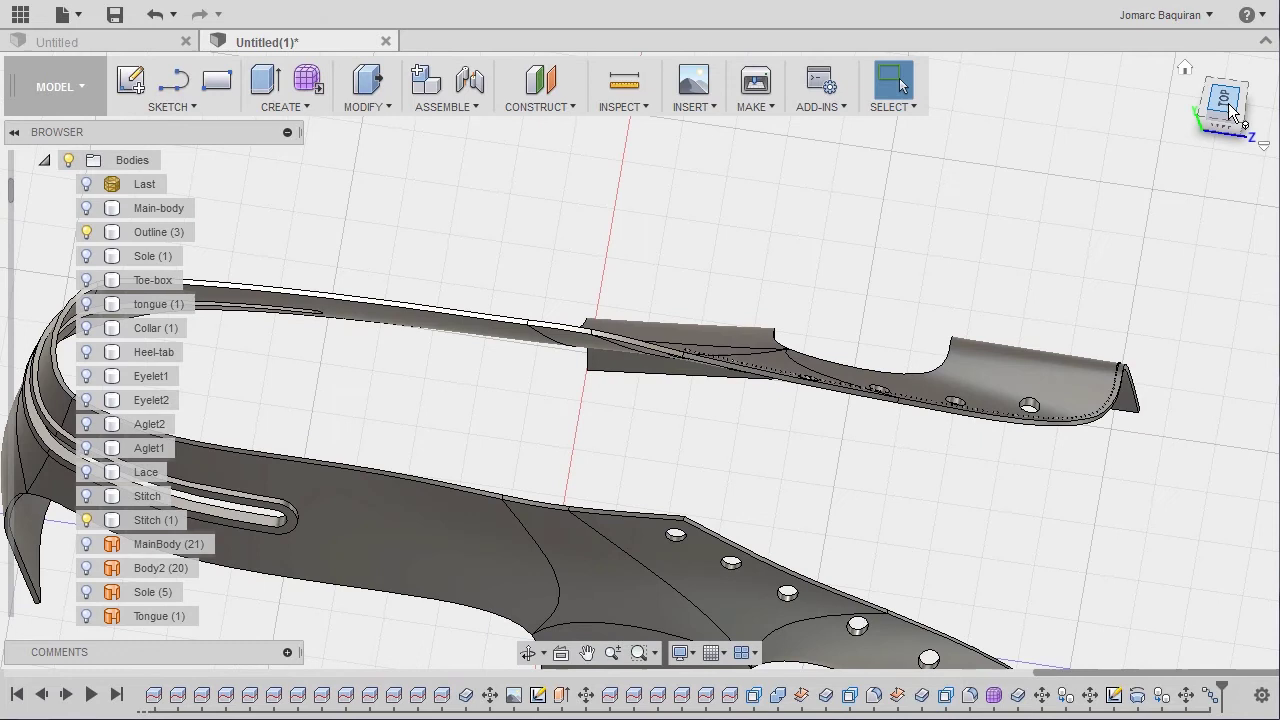
{"action": "left_click", "coordinate": [1230, 106]}
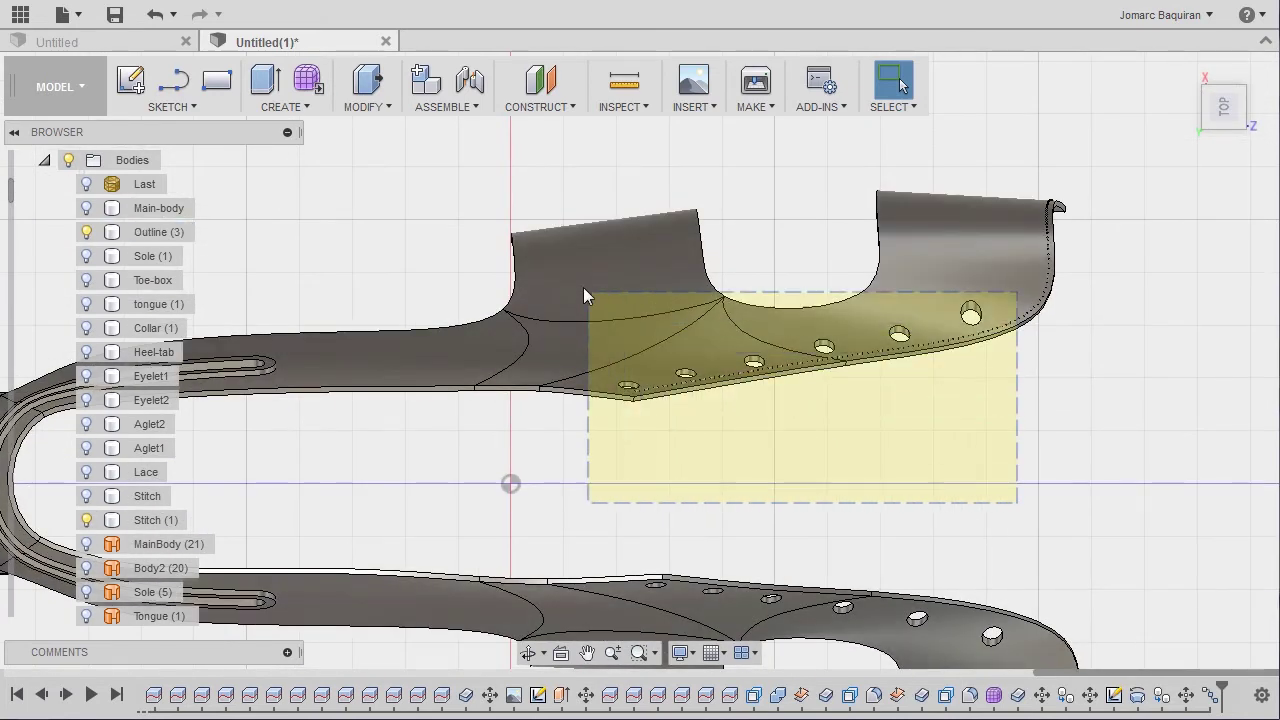
{"action": "left_click_drag", "start_coordinate": [559, 267], "coordinate": [558, 267]}
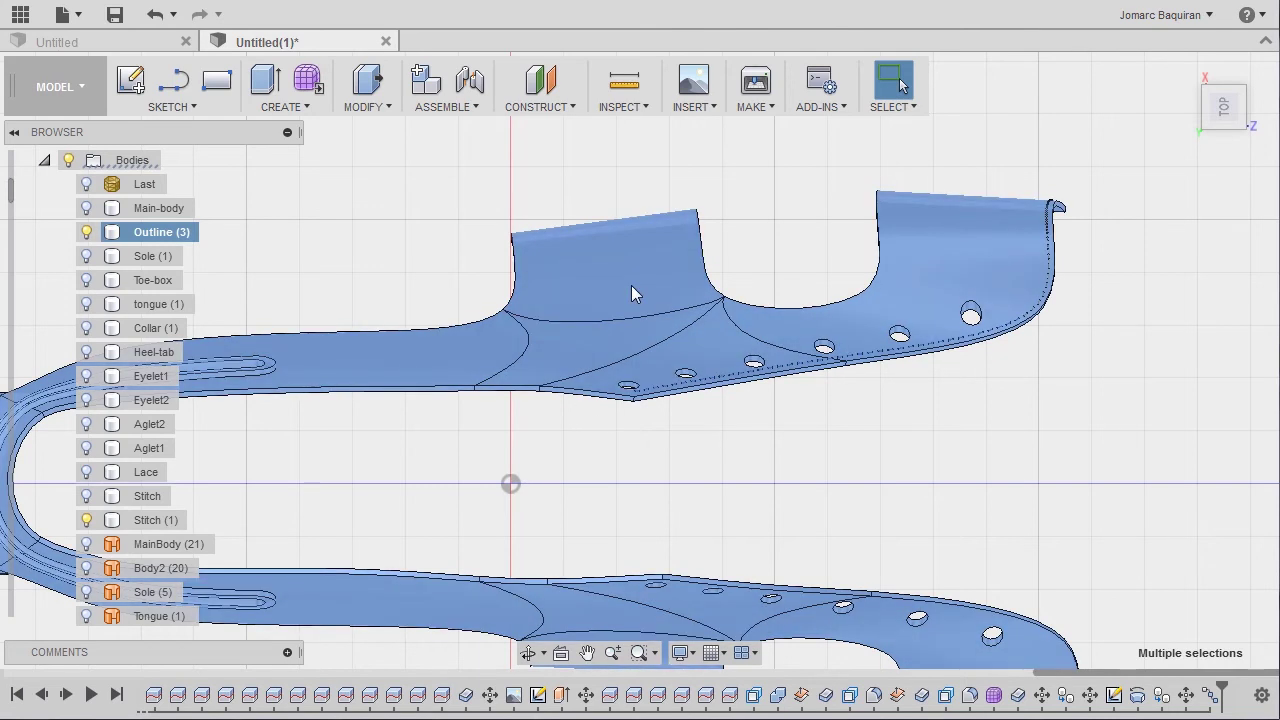
{"action": "key", "text": "Escape"}
Step: Window-select only the stitches along the eyelet row and deselect the ones extending past the front-most eyelet
{"action": "scroll", "coordinate": [1011, 385], "scroll_direction": "up", "scroll_amount": 5}
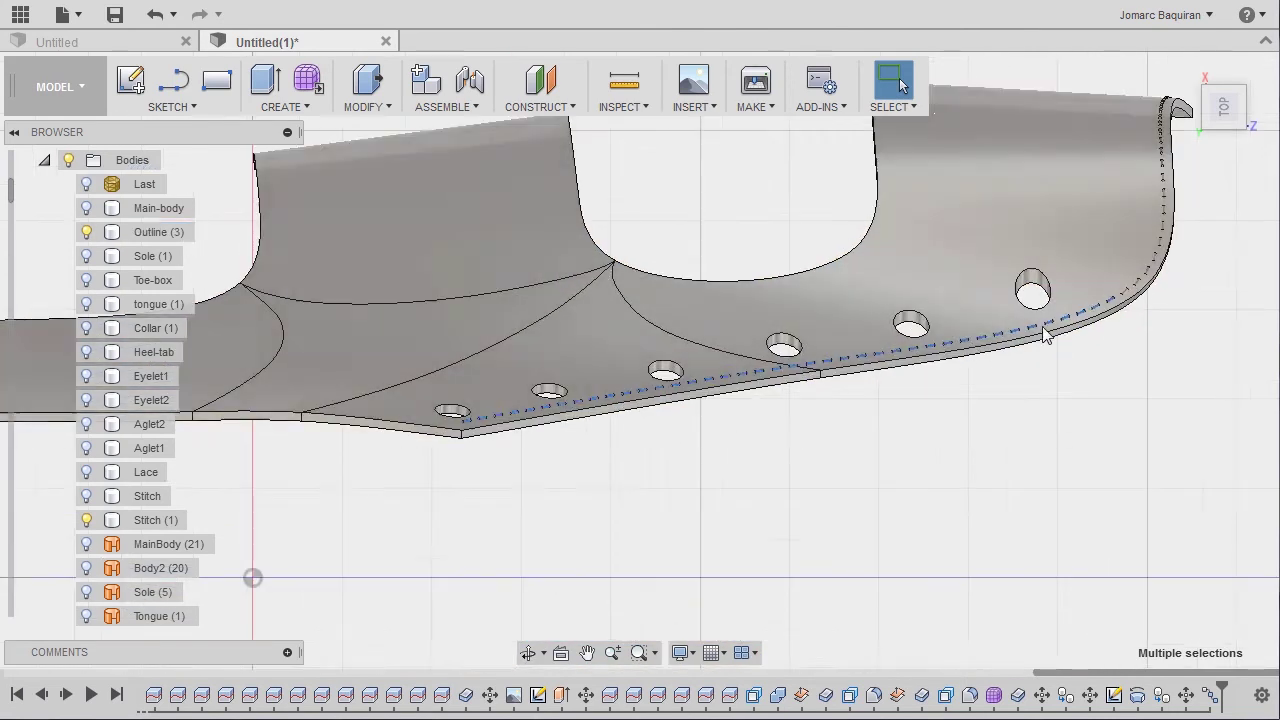
{"action": "scroll", "coordinate": [1043, 334], "scroll_direction": "up", "scroll_amount": 5}
{"action": "middle_click_drag", "start_coordinate": [1094, 354], "coordinate": [790, 310], "text": "shift"}
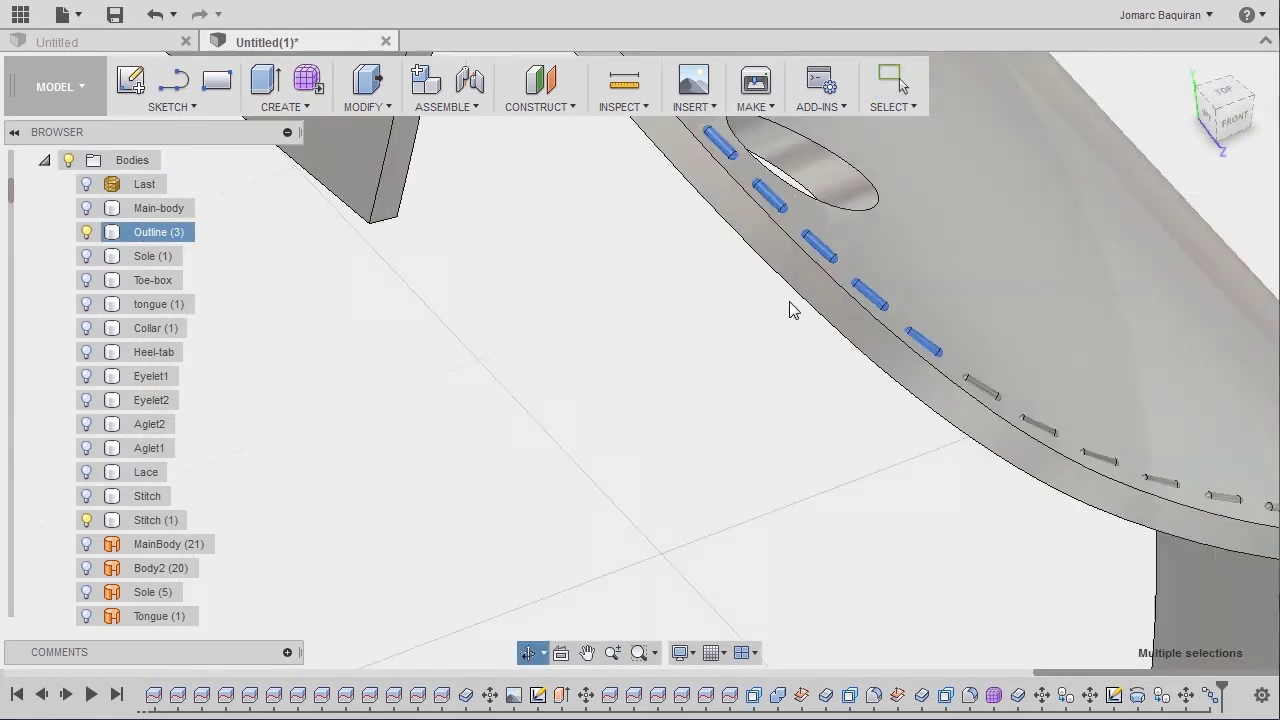
{"action": "middle_click_drag", "start_coordinate": [935, 420], "coordinate": [605, 340]}
{"action": "scroll", "coordinate": [600, 346], "scroll_direction": "up", "scroll_amount": 5}
{"action": "middle_click_drag", "start_coordinate": [600, 140], "coordinate": [747, 498]}
{"action": "left_click", "coordinate": [667, 454], "text": "ctrl"}
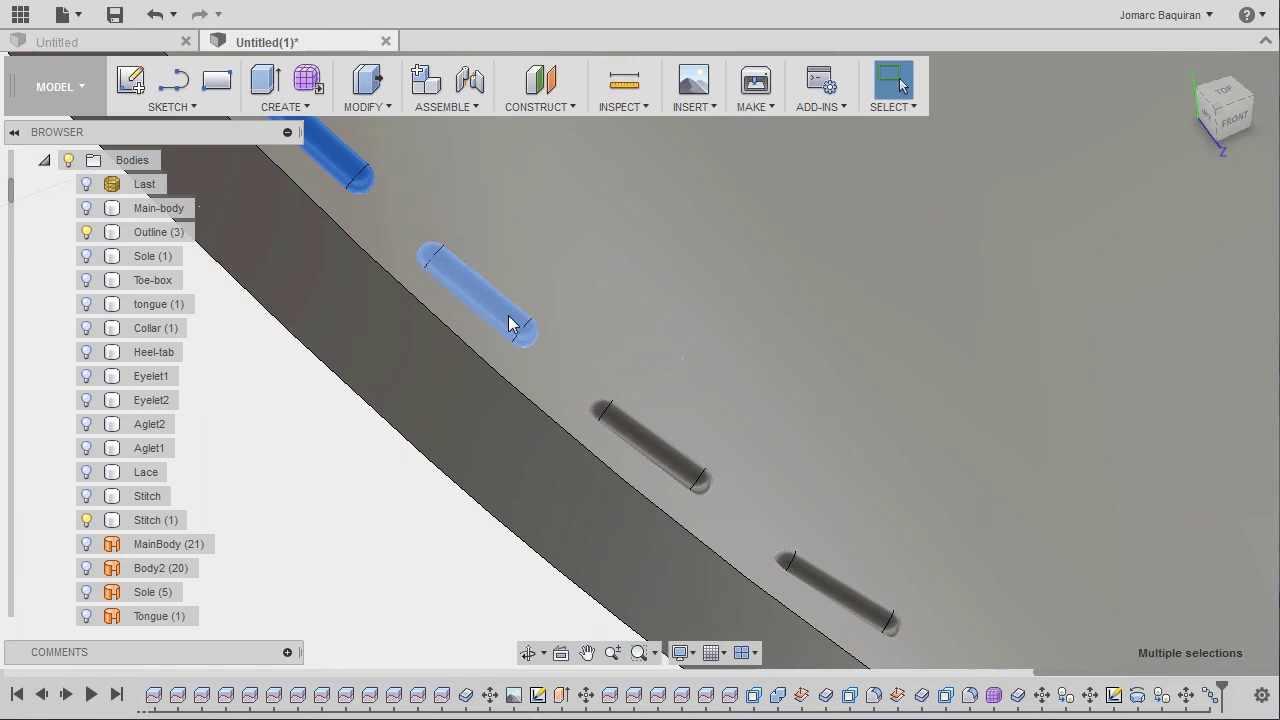
{"action": "middle_click_drag", "start_coordinate": [509, 323], "coordinate": [491, 330], "text": "shift"}
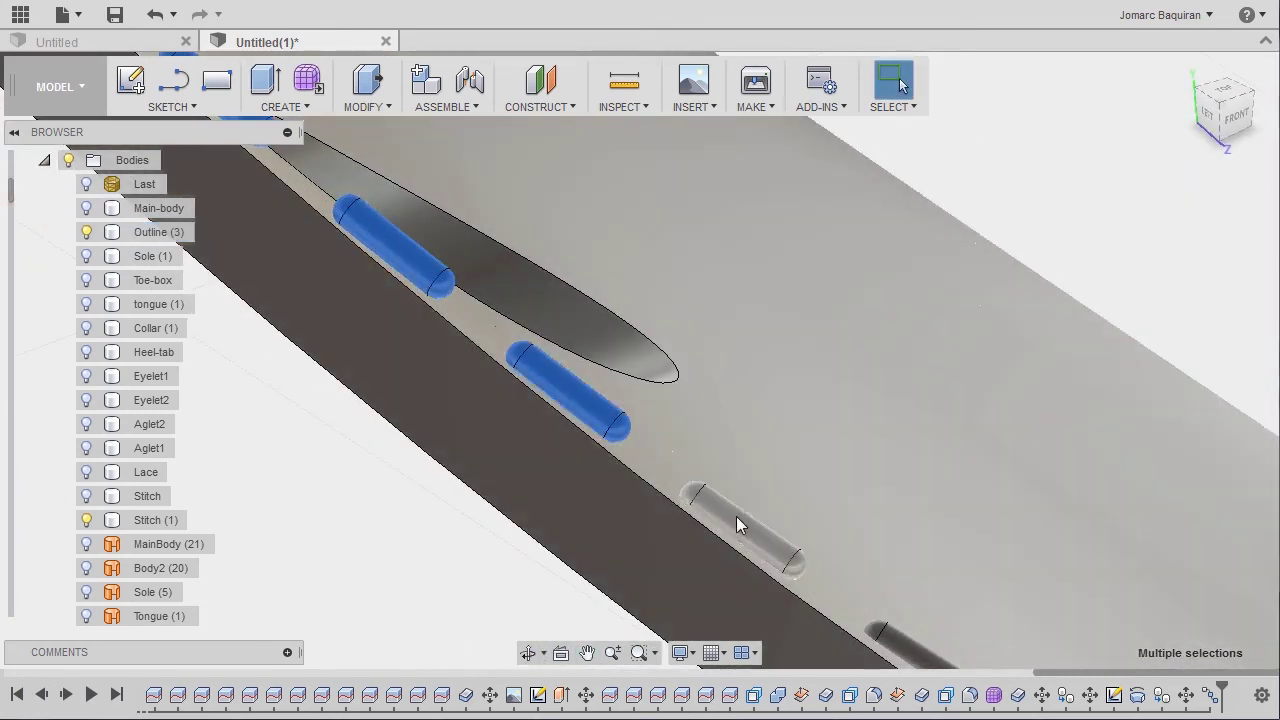
{"action": "scroll", "coordinate": [722, 401], "scroll_direction": "down", "scroll_amount": 5}
{"action": "scroll", "coordinate": [715, 403], "scroll_direction": "down", "scroll_amount": 4}
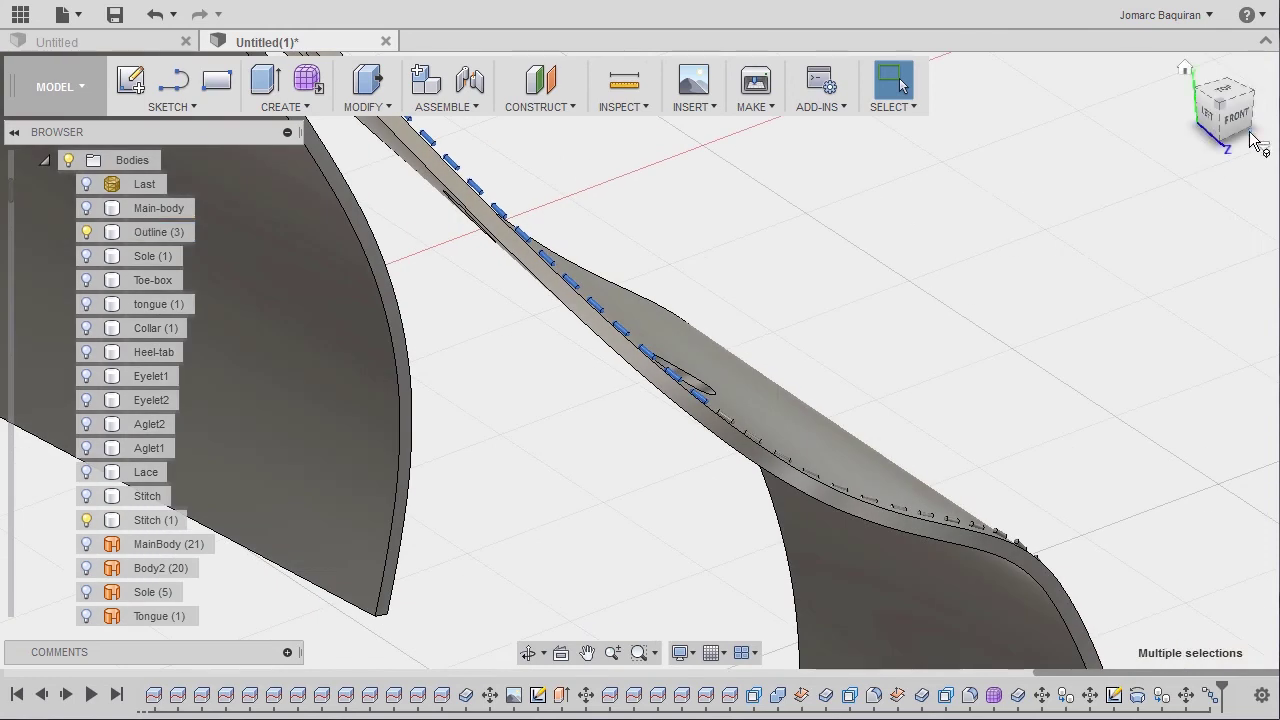
Step: Start a Free Move of the selected stitch bodies in the front view and shift them about -0.12 mm in X
{"action": "left_click", "coordinate": [1240, 120]}
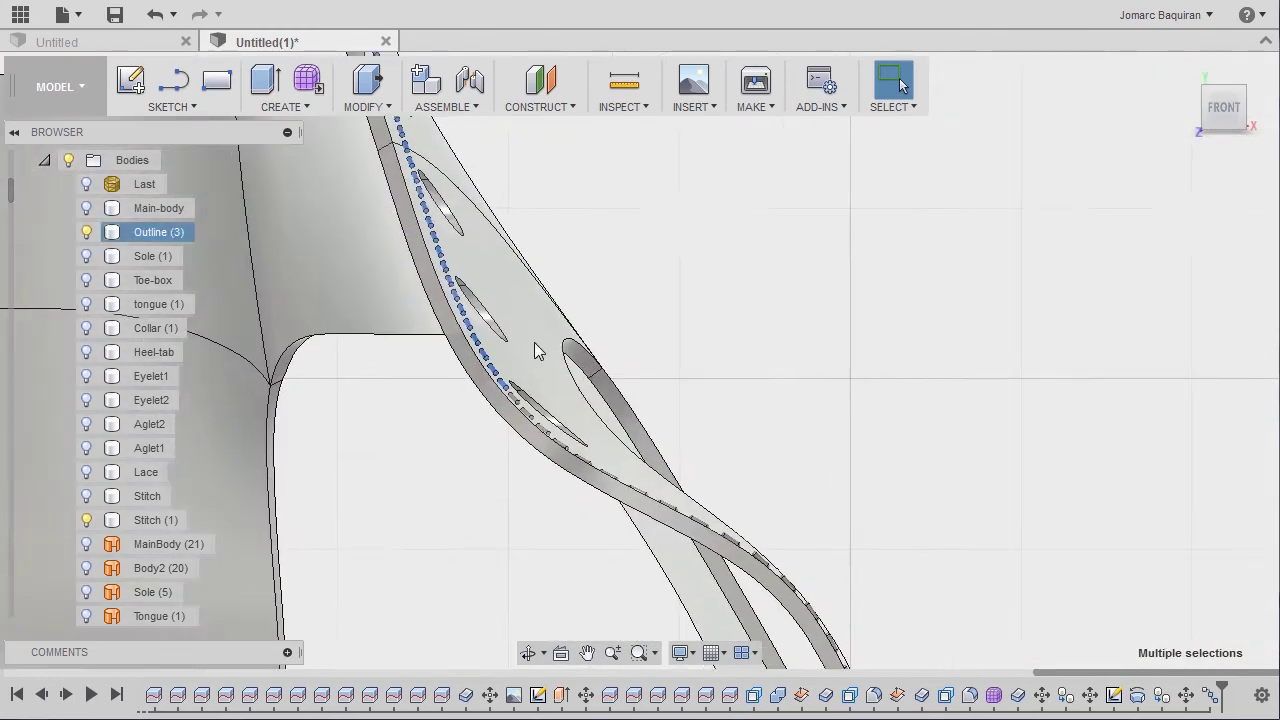
{"action": "scroll", "coordinate": [580, 314], "scroll_direction": "up", "scroll_amount": 8}
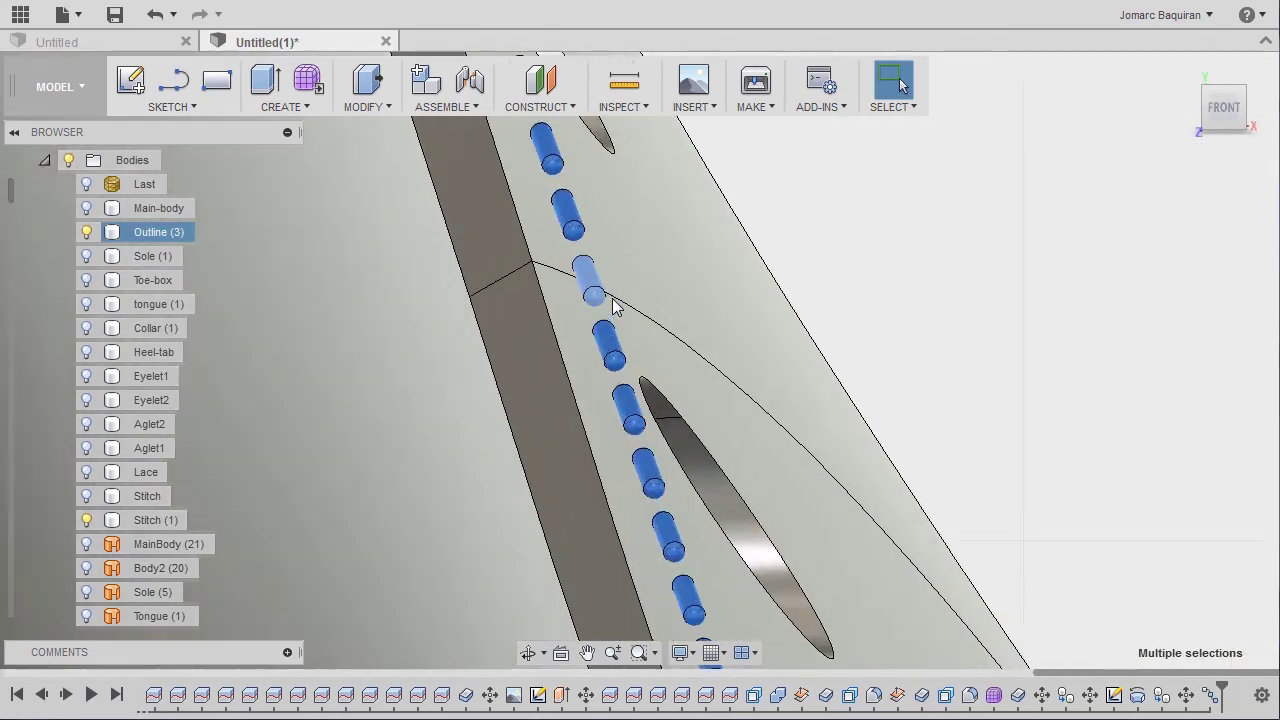
{"action": "scroll", "coordinate": [612, 305], "scroll_direction": "up", "scroll_amount": 1}
{"action": "middle_click_drag", "start_coordinate": [612, 305], "coordinate": [645, 355]}
{"action": "key", "text": "m"}
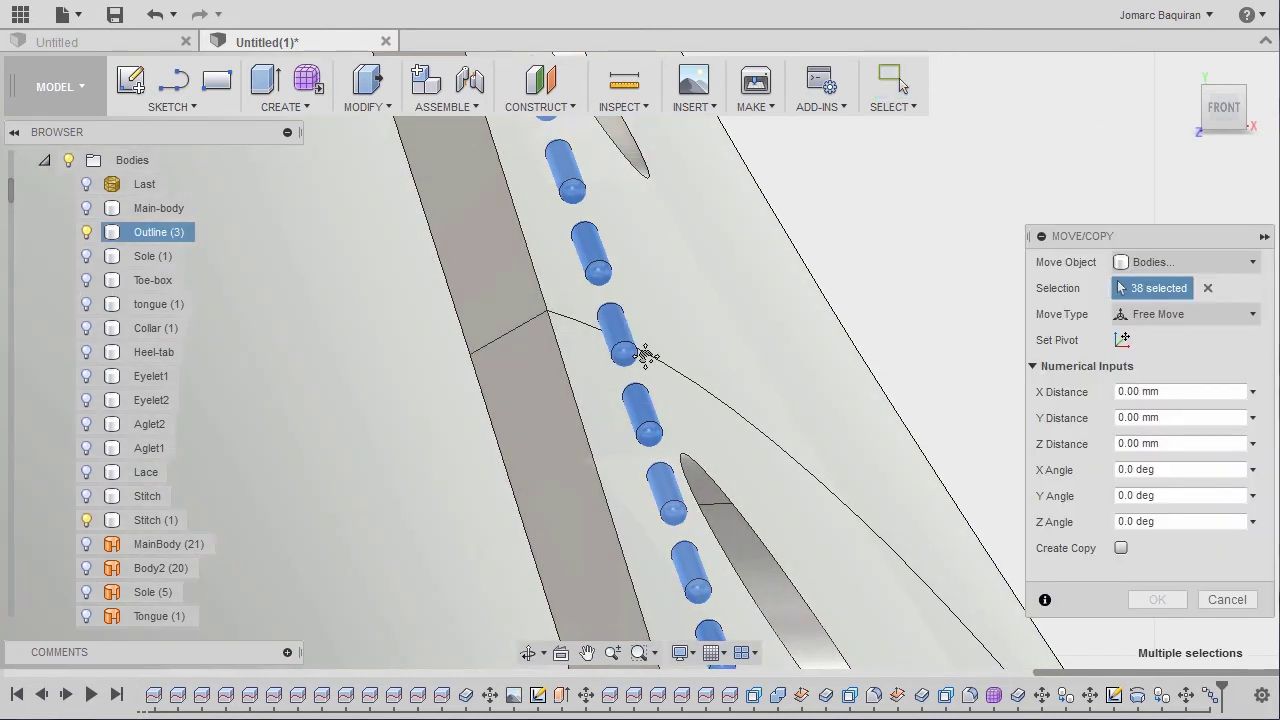
{"action": "scroll", "coordinate": [680, 350], "scroll_direction": "down", "scroll_amount": 4}
{"action": "scroll", "coordinate": [767, 504], "scroll_direction": "up", "scroll_amount": 5}
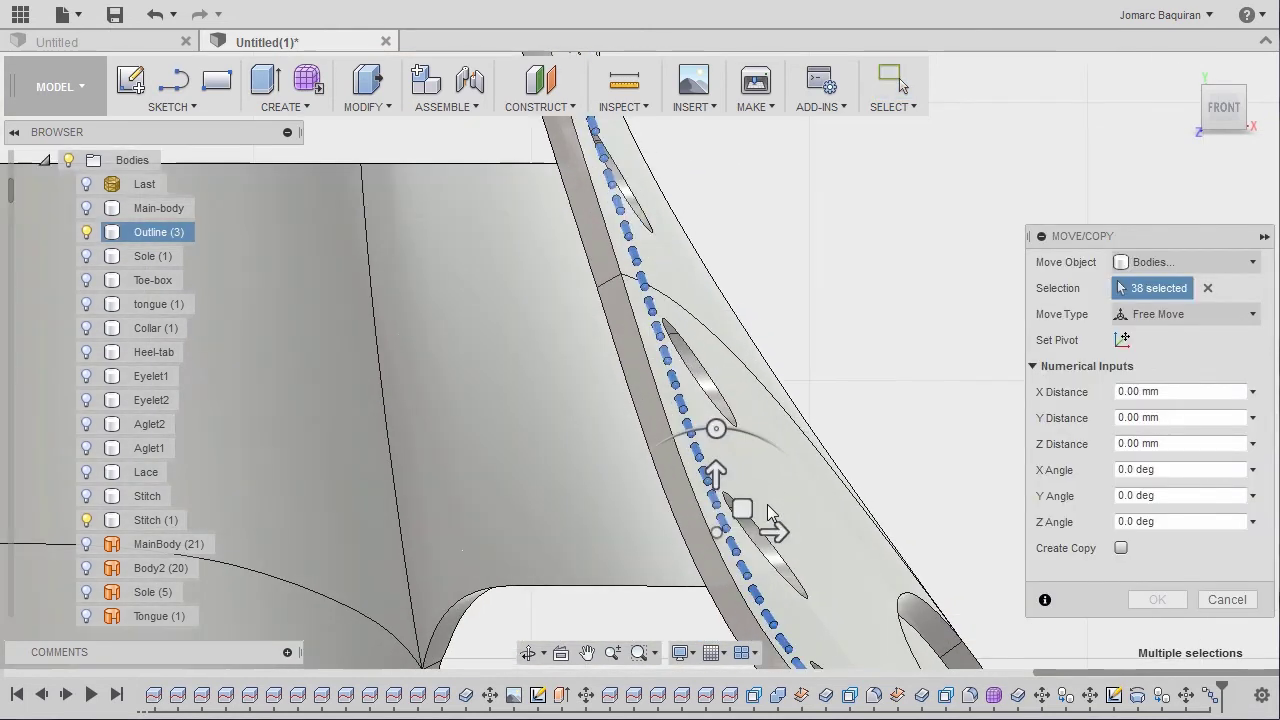
{"action": "scroll", "coordinate": [650, 495], "scroll_direction": "up", "scroll_amount": 5}
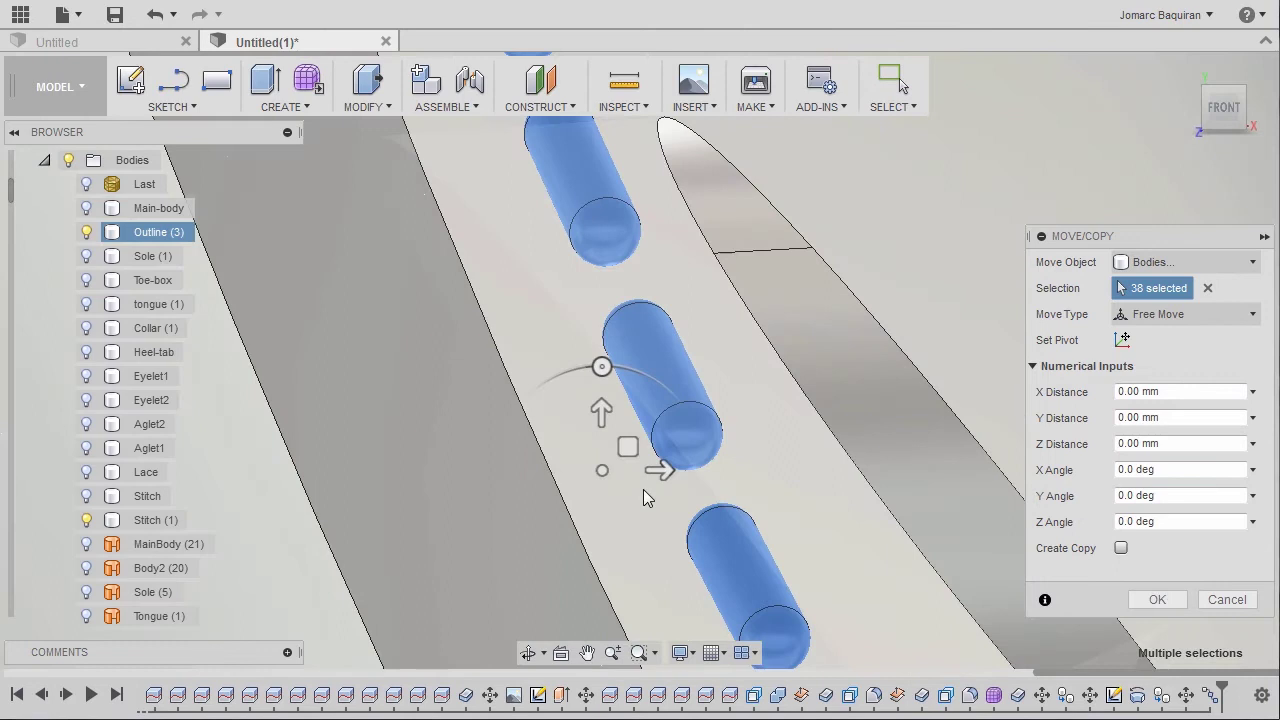
{"action": "scroll", "coordinate": [619, 443], "scroll_direction": "down", "scroll_amount": 3}
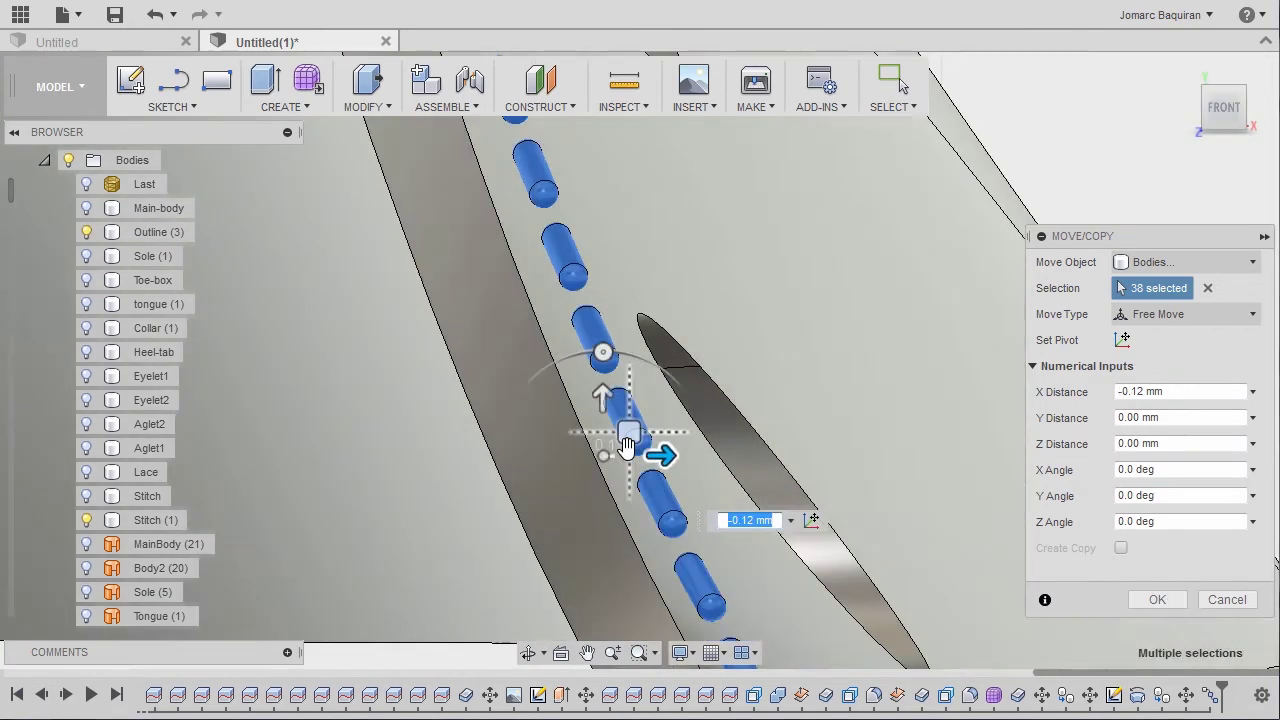
{"action": "scroll", "coordinate": [600, 470], "scroll_direction": "up", "scroll_amount": 4}
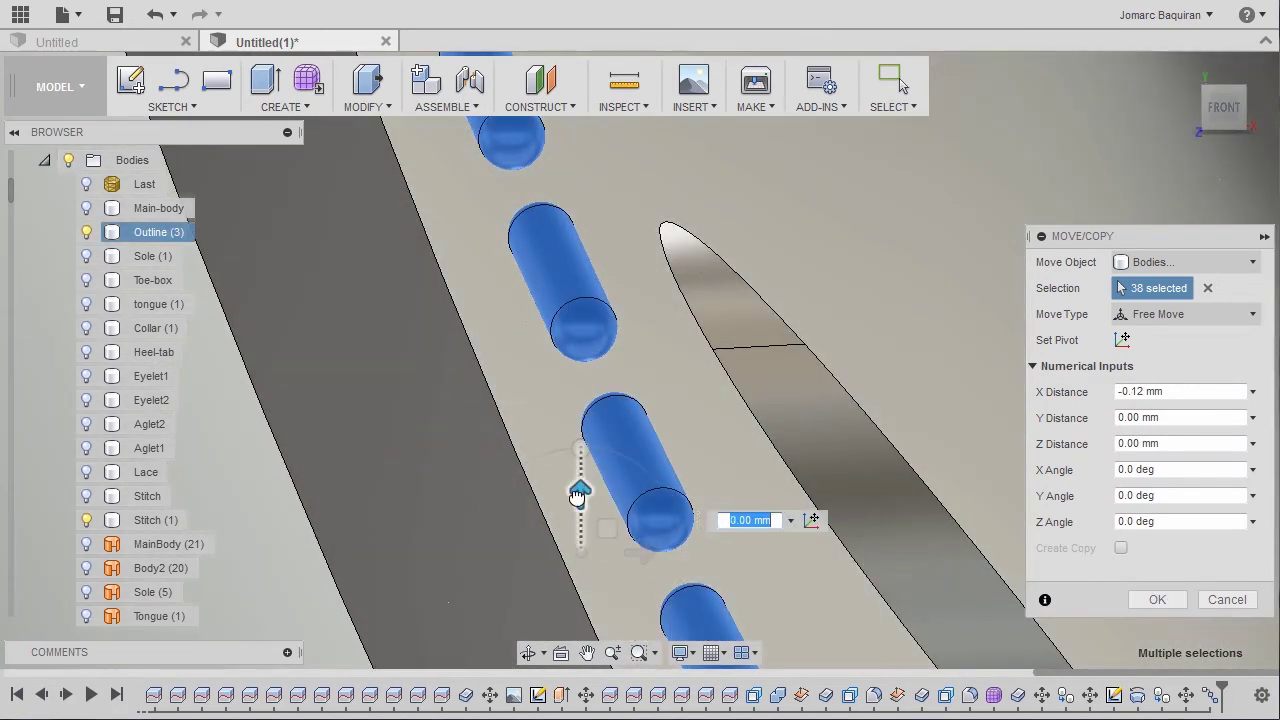
Step: Shift the selected eyelet-row stitches about -0.248 mm in Y in the front view
{"action": "left_click_drag", "start_coordinate": [578, 490], "coordinate": [579, 510]}
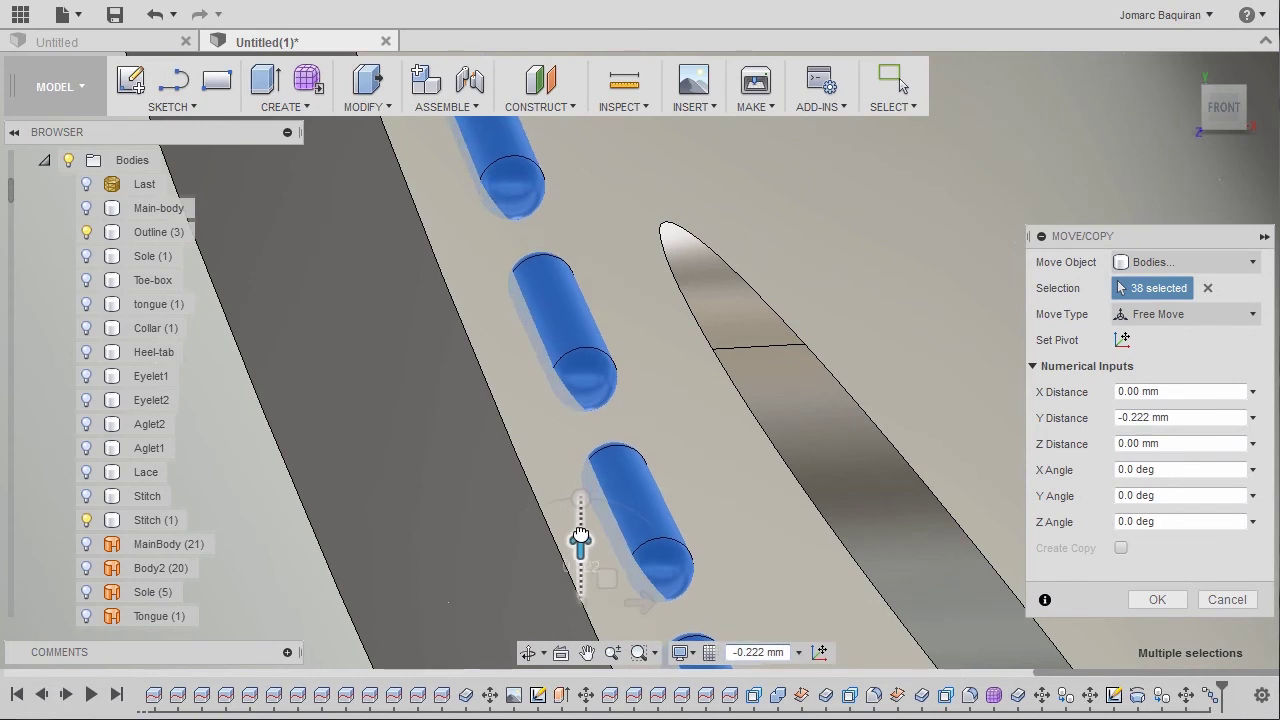
{"action": "scroll", "coordinate": [621, 442], "scroll_direction": "down", "scroll_amount": 6}
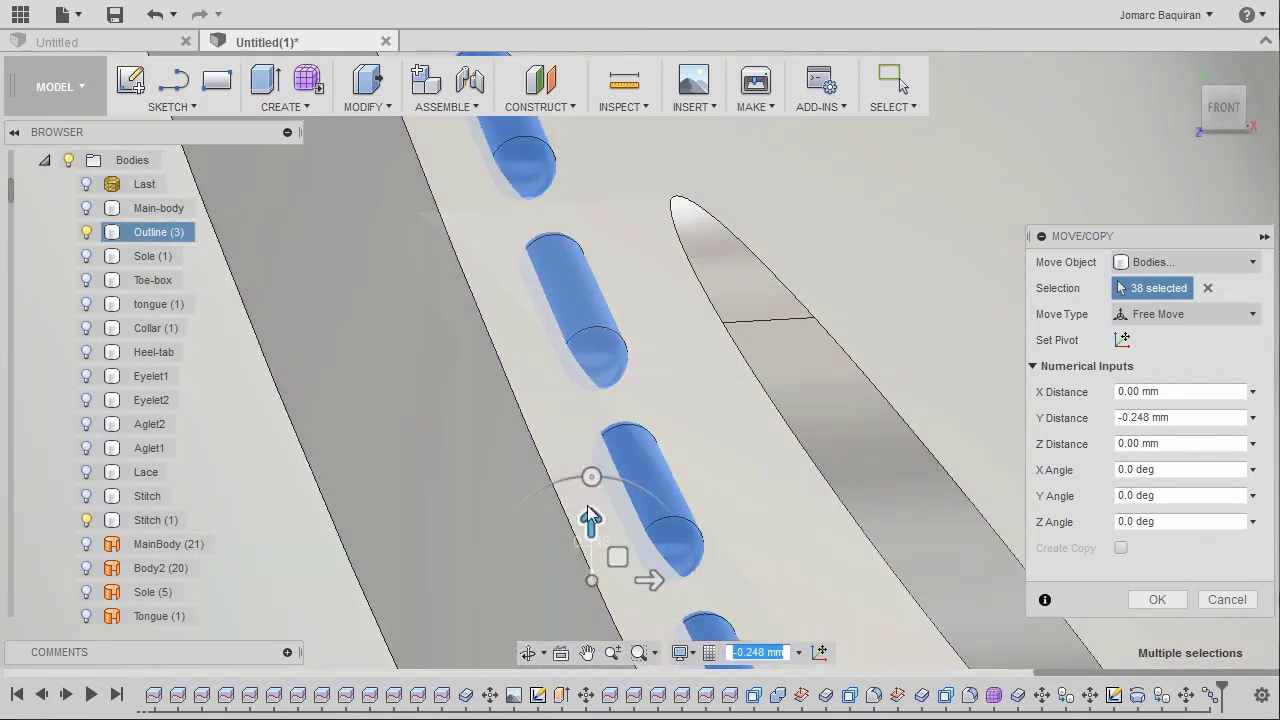
{"action": "scroll", "coordinate": [532, 385], "scroll_direction": "up", "scroll_amount": 6}
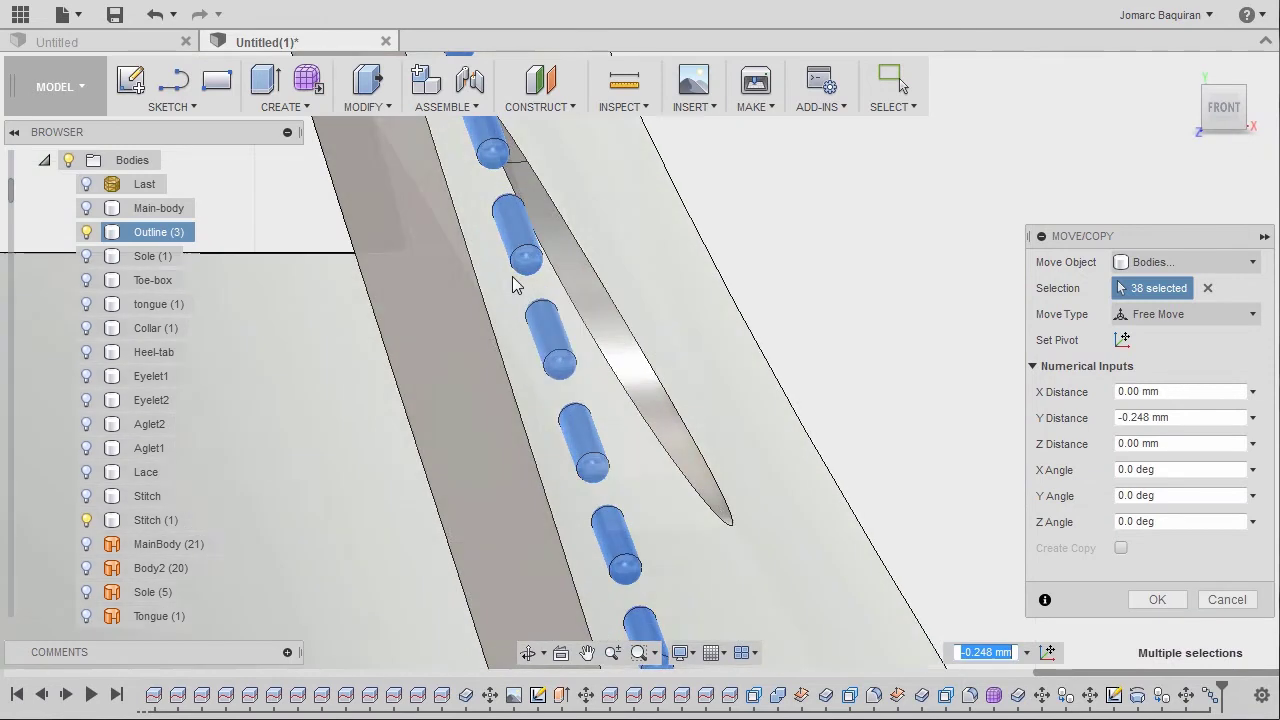
Step: Shift the same stitches about -0.156 mm in X and check their fit along the front edge
{"action": "scroll", "coordinate": [640, 450], "scroll_direction": "down", "scroll_amount": 3}
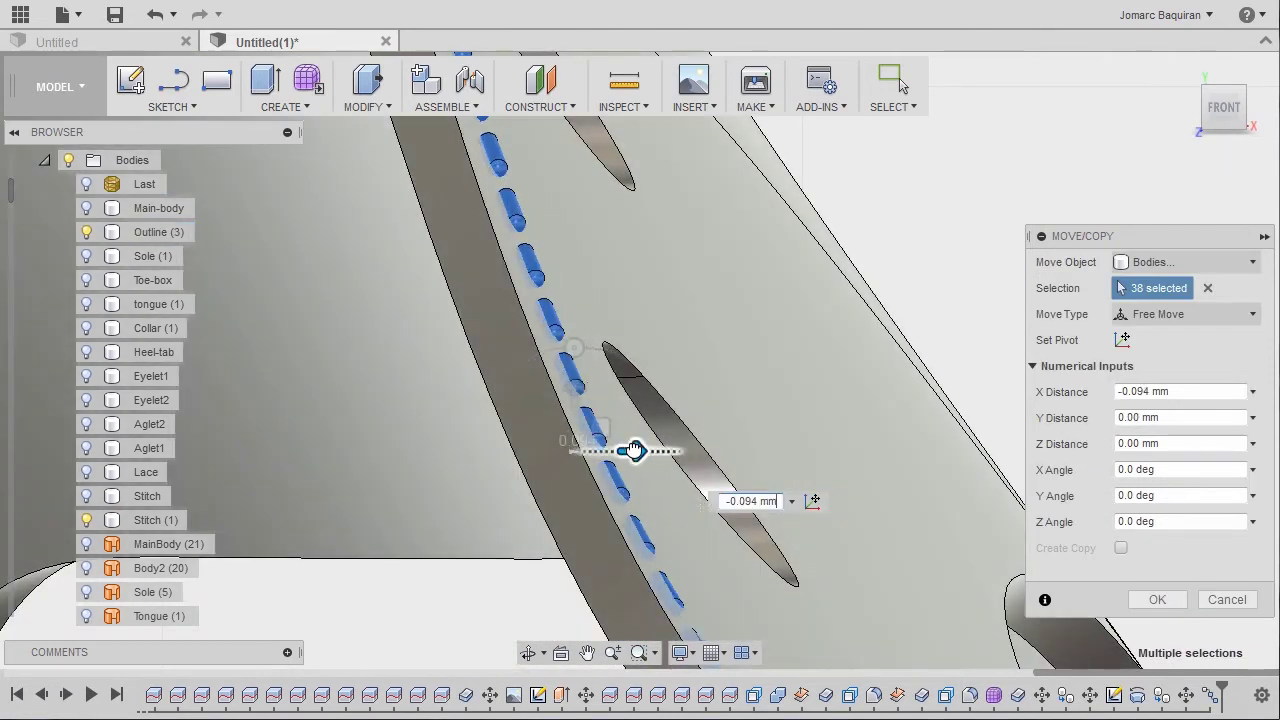
{"action": "scroll", "coordinate": [555, 499], "scroll_direction": "down", "scroll_amount": 1}
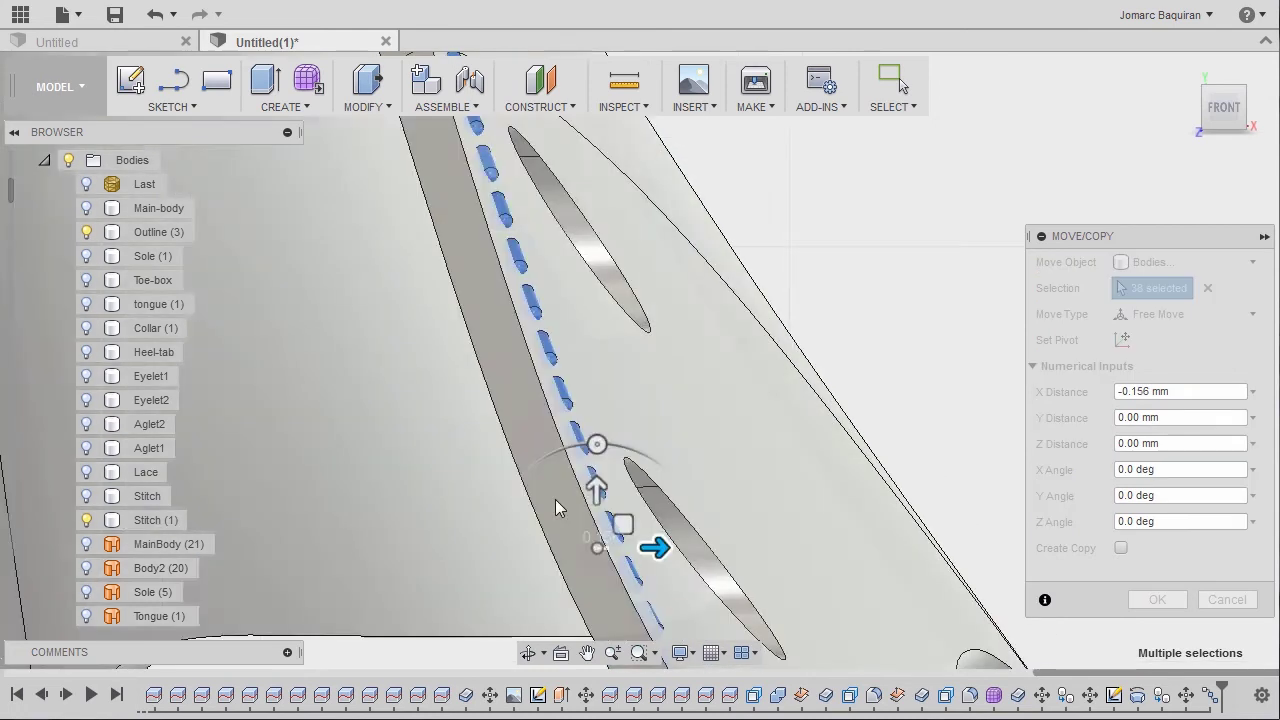
{"action": "middle_click_drag", "start_coordinate": [555, 499], "coordinate": [460, 354]}
{"action": "scroll", "coordinate": [391, 314], "scroll_direction": "down", "scroll_amount": 3}
{"action": "middle_click_drag", "start_coordinate": [434, 440], "coordinate": [526, 399]}
{"action": "scroll", "coordinate": [526, 399], "scroll_direction": "up", "scroll_amount": 3}
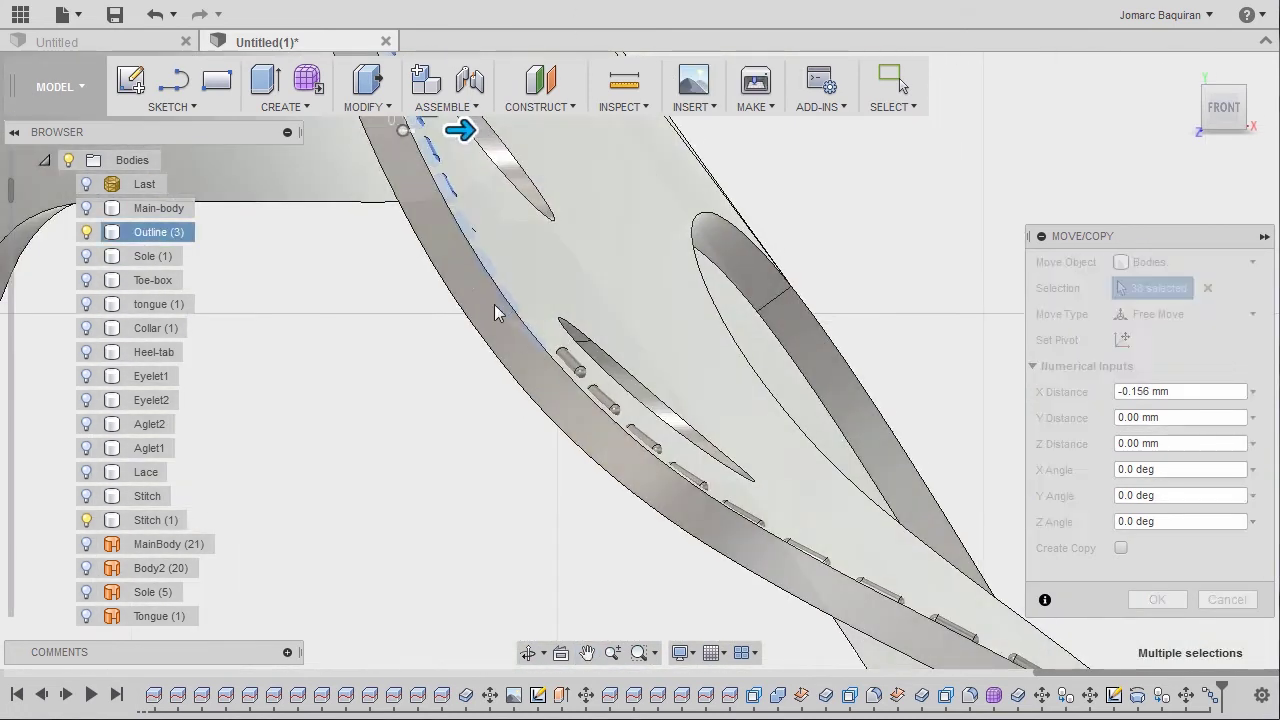
Step: Fine-tune the eyelet-row stitches by about 0.016 mm in X and accept the move
{"action": "scroll", "coordinate": [494, 303], "scroll_direction": "up", "scroll_amount": 2}
{"action": "middle_click_drag", "start_coordinate": [497, 194], "coordinate": [476, 305]}
{"action": "scroll", "coordinate": [486, 398], "scroll_direction": "up", "scroll_amount": 2}
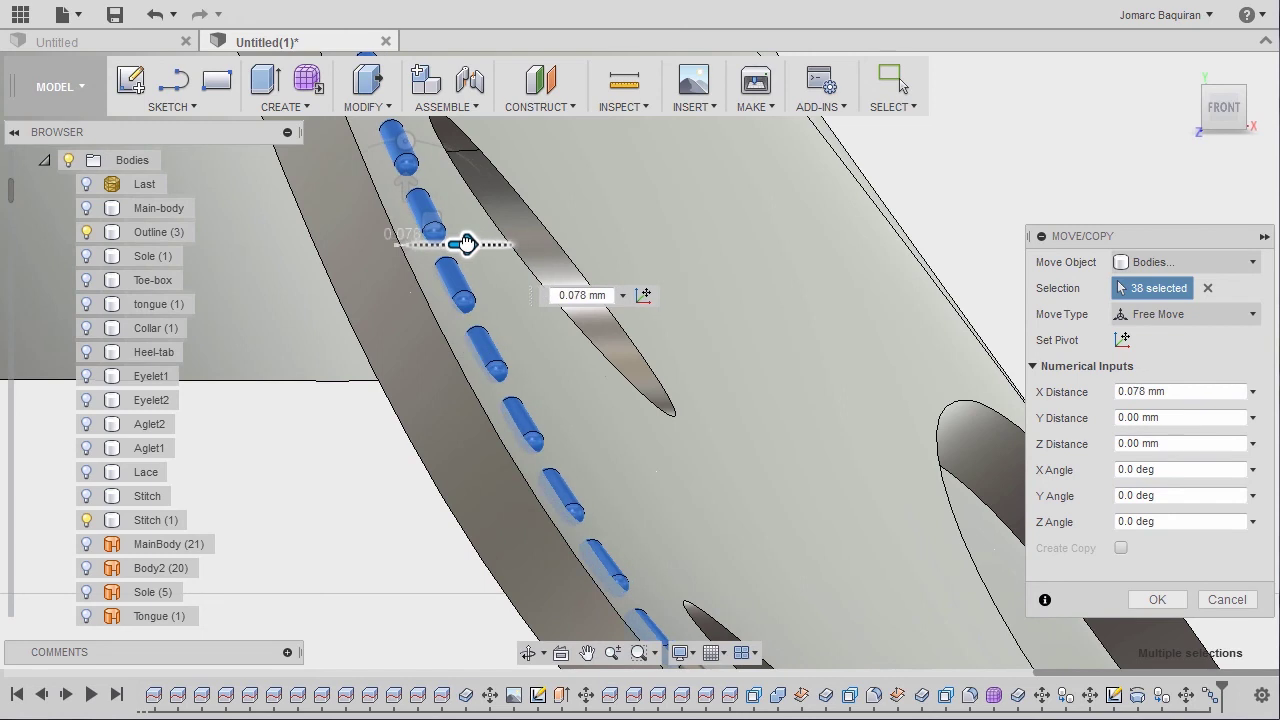
{"action": "scroll", "coordinate": [465, 244], "scroll_direction": "down", "scroll_amount": 1}
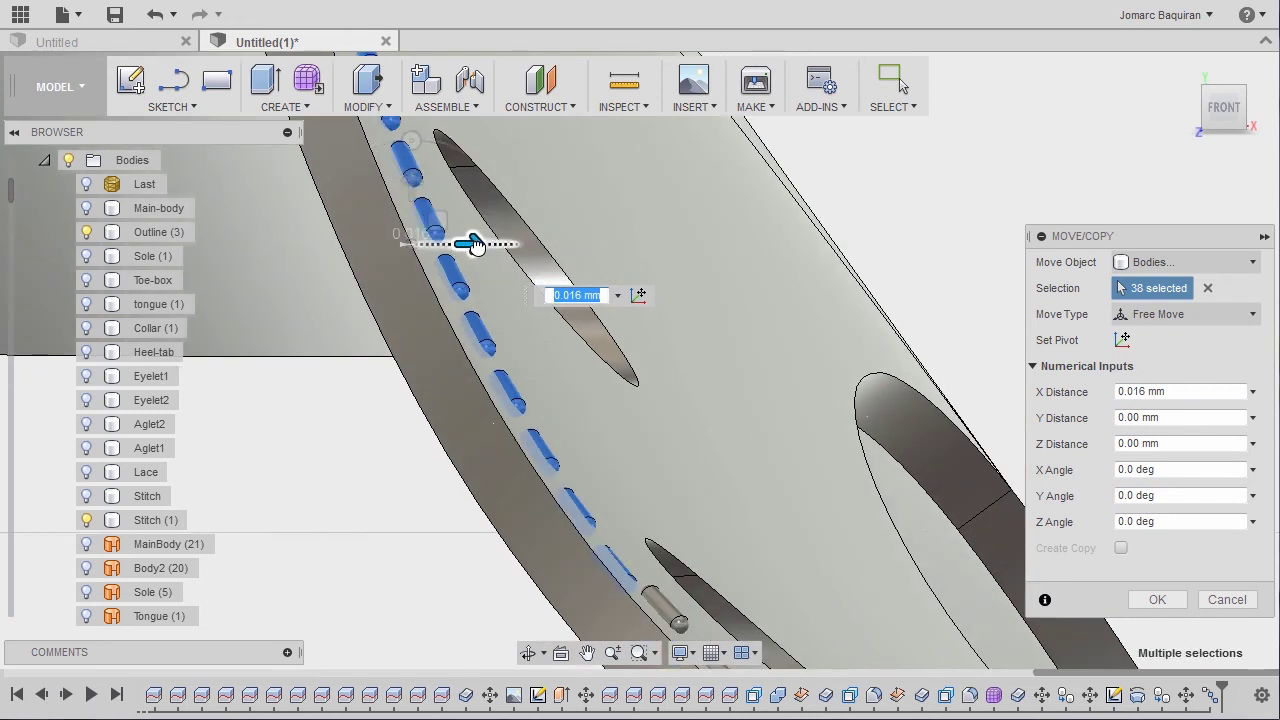
{"action": "middle_click_drag", "start_coordinate": [476, 244], "coordinate": [474, 463], "text": "shift"}
{"action": "right_click_drag", "start_coordinate": [536, 394], "coordinate": [1160, 446]}
Step: Select only the two adjacent protruding stitches just past the front-most eyelet, leaving out the third one
{"action": "scroll", "coordinate": [423, 451], "scroll_direction": "up", "scroll_amount": 1}
{"action": "middle_click_drag", "start_coordinate": [606, 406], "coordinate": [609, 308]}
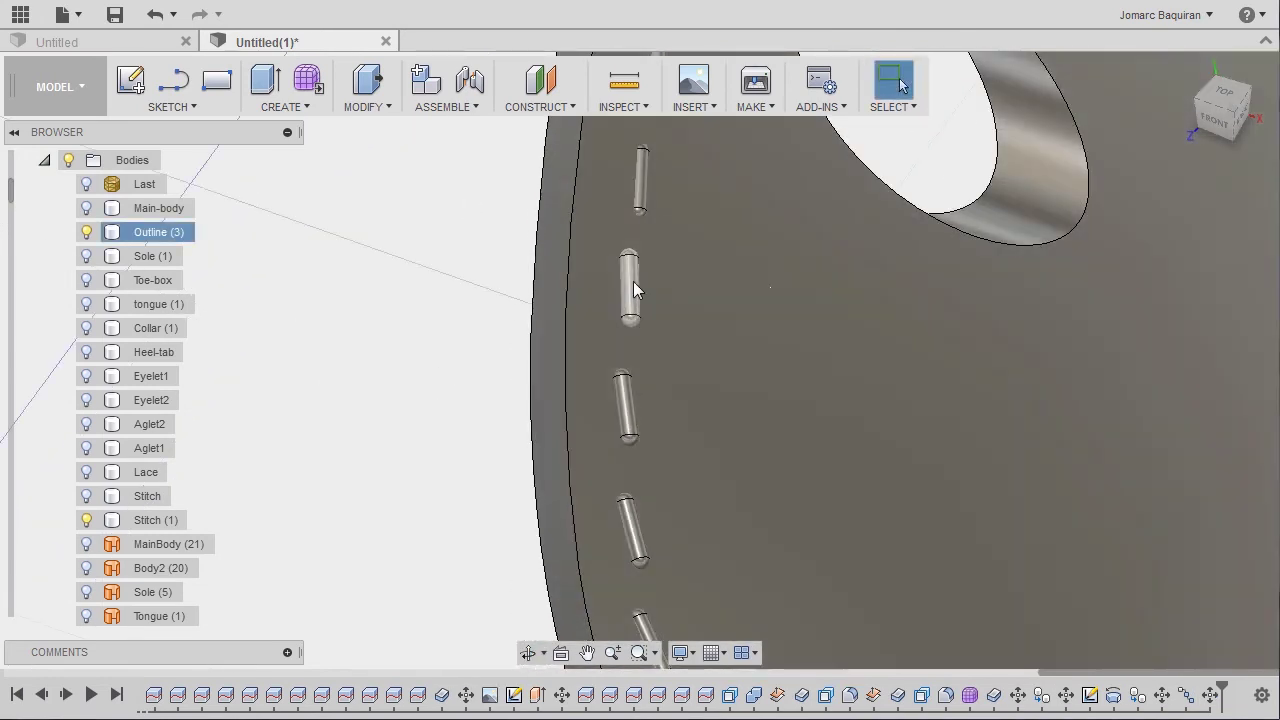
{"action": "left_click", "coordinate": [632, 288]}
{"action": "left_click", "coordinate": [628, 412], "text": "ctrl"}
{"action": "left_click", "coordinate": [632, 545], "text": "ctrl"}
{"action": "scroll", "coordinate": [623, 457], "scroll_direction": "down", "scroll_amount": 2}
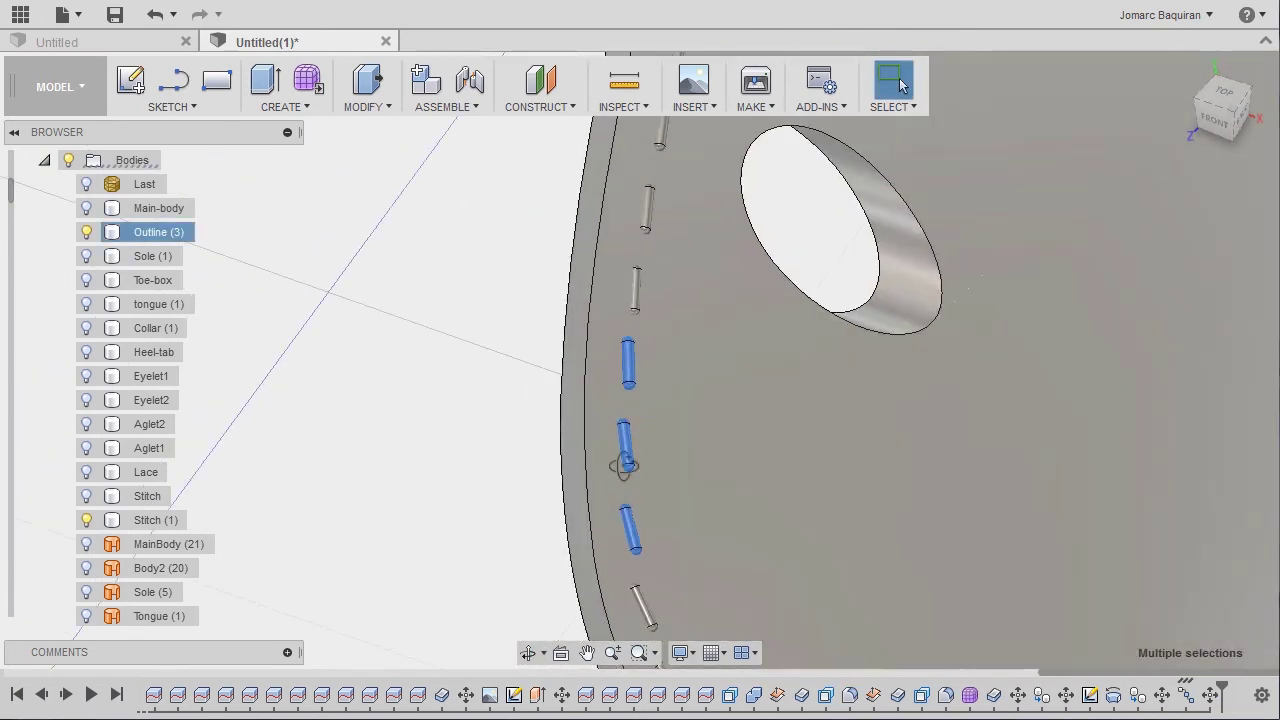
{"action": "middle_click_drag", "start_coordinate": [623, 457], "coordinate": [680, 446], "text": "shift"}
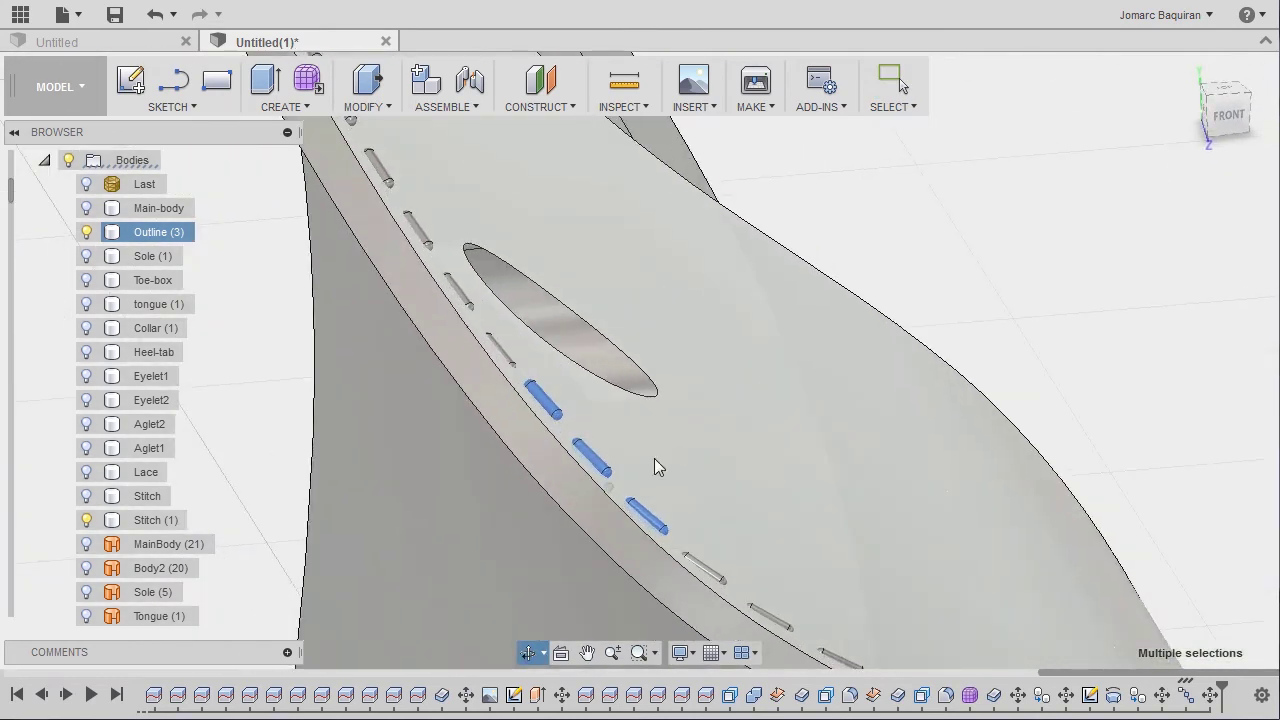
{"action": "scroll", "coordinate": [654, 458], "scroll_direction": "up", "scroll_amount": 5}
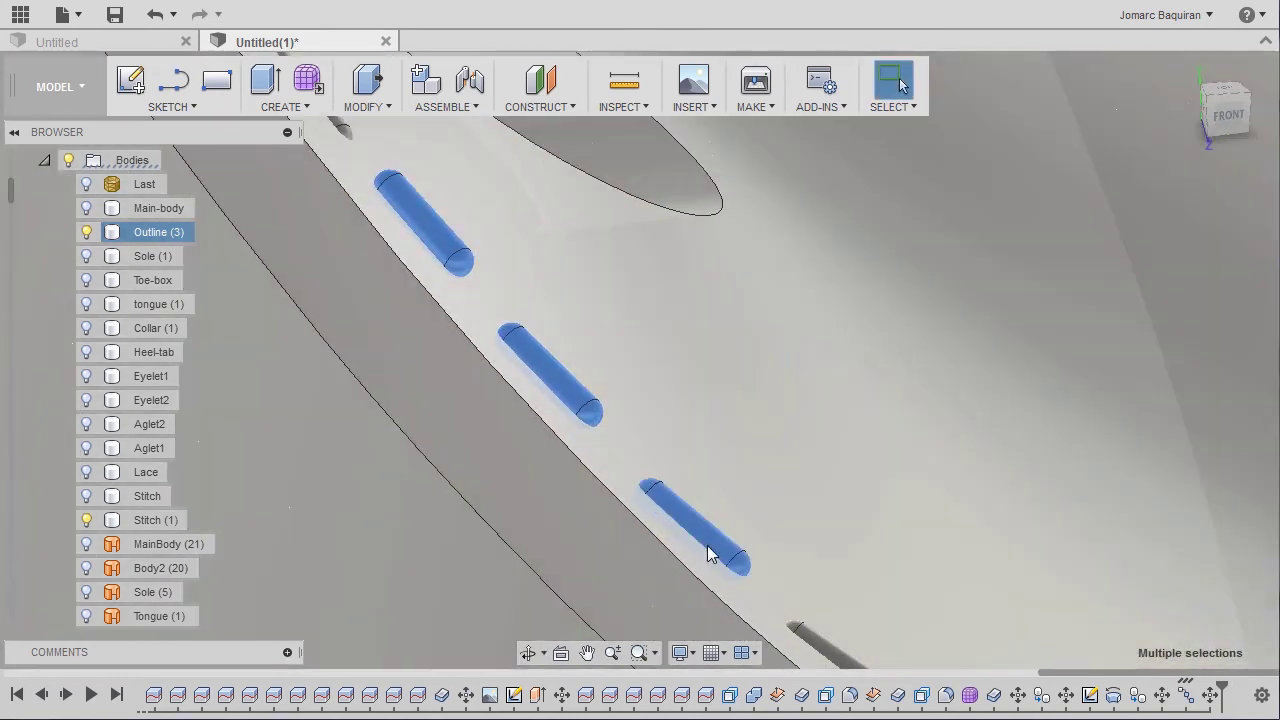
{"action": "left_click", "coordinate": [710, 553], "text": "ctrl"}
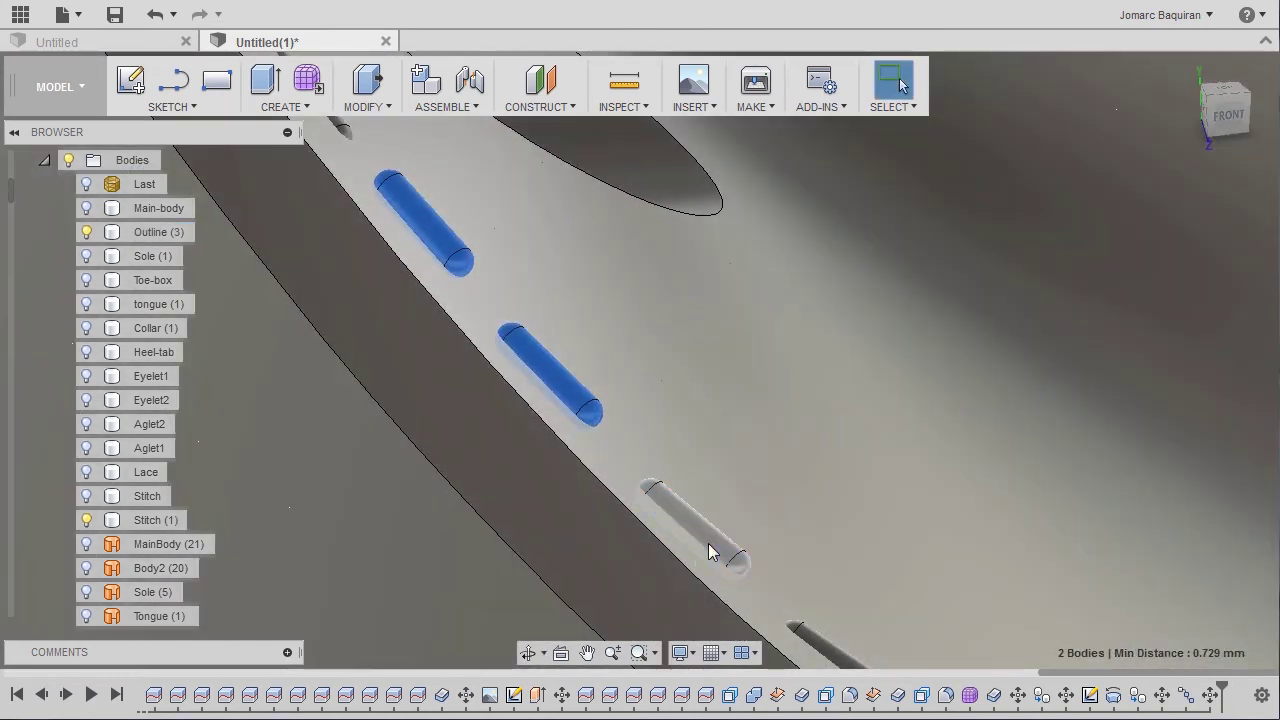
Step: Free Move the two selected stitches about -0.034 mm in X from the front view and accept the move
{"action": "key", "text": "m"}
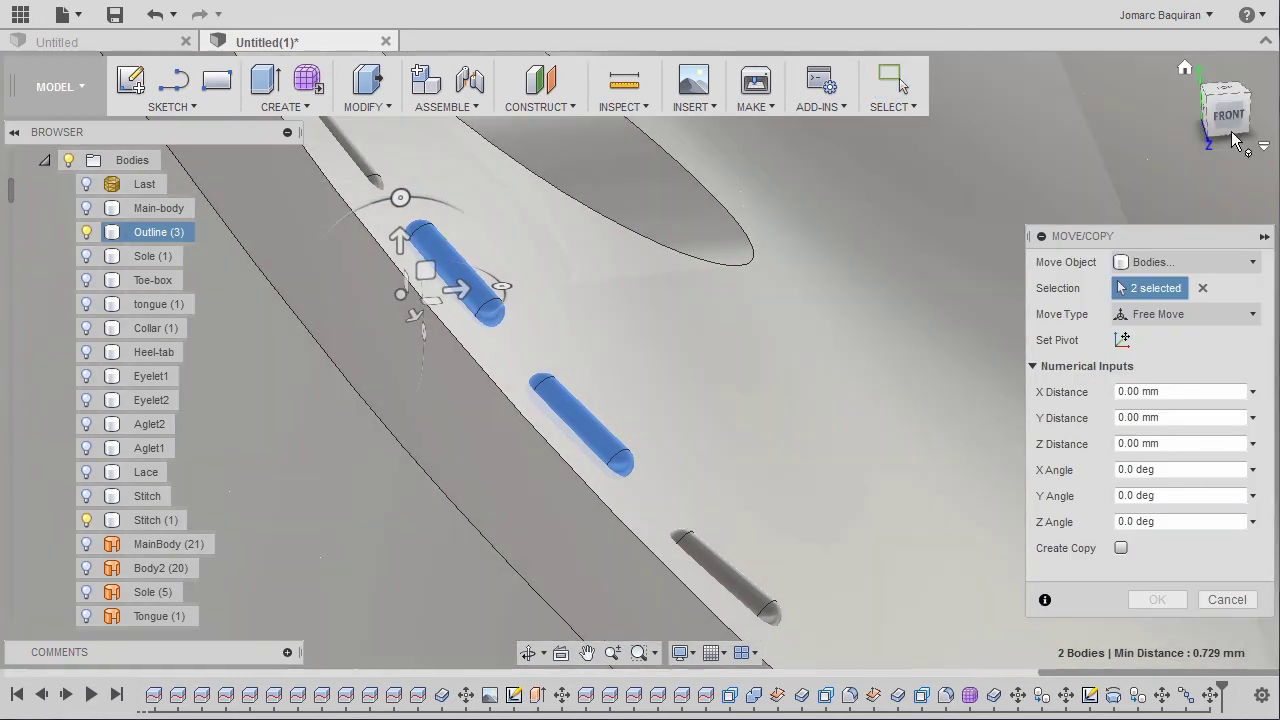
{"action": "left_click", "coordinate": [1236, 140]}
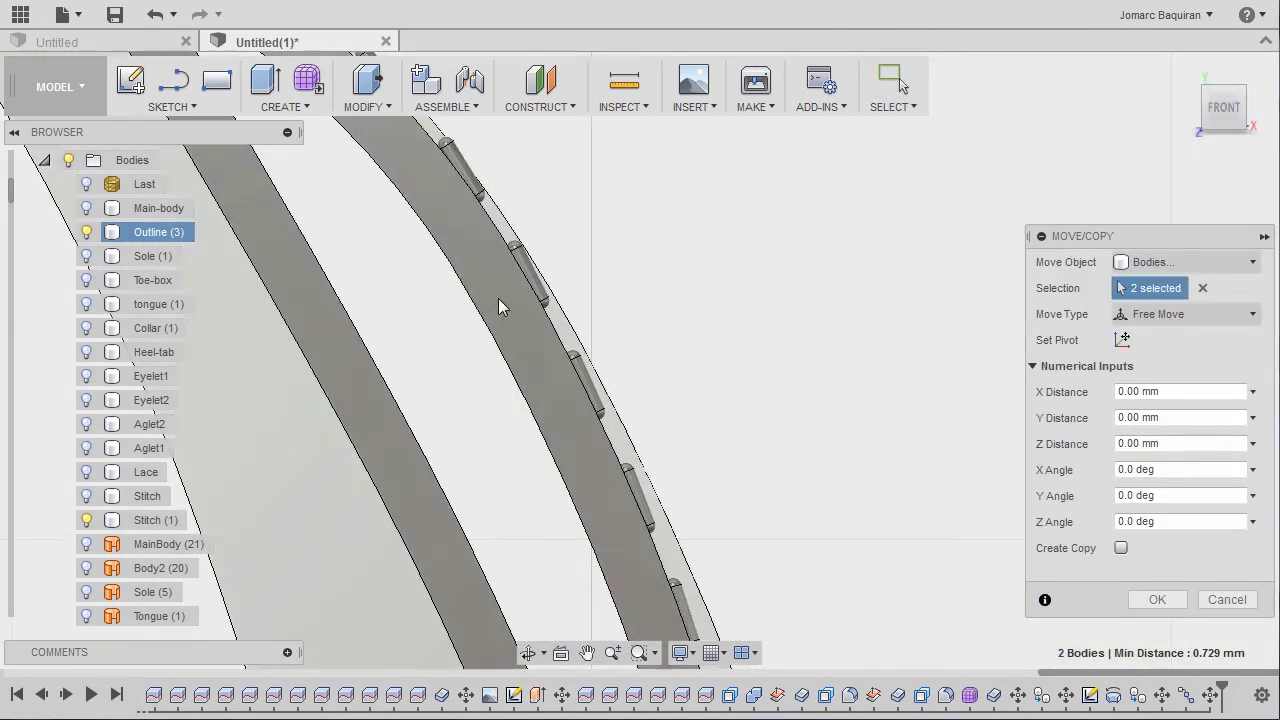
{"action": "scroll", "coordinate": [498, 298], "scroll_direction": "down", "scroll_amount": 1}
{"action": "middle_click_drag", "start_coordinate": [440, 140], "coordinate": [814, 634]}
{"action": "middle_click_drag", "start_coordinate": [337, 212], "coordinate": [566, 383]}
{"action": "scroll", "coordinate": [566, 383], "scroll_direction": "up", "scroll_amount": 2}
{"action": "scroll", "coordinate": [410, 395], "scroll_direction": "up", "scroll_amount": 2}
{"action": "middle_click_drag", "start_coordinate": [415, 385], "coordinate": [431, 355]}
{"action": "scroll", "coordinate": [430, 355], "scroll_direction": "up", "scroll_amount": 3}
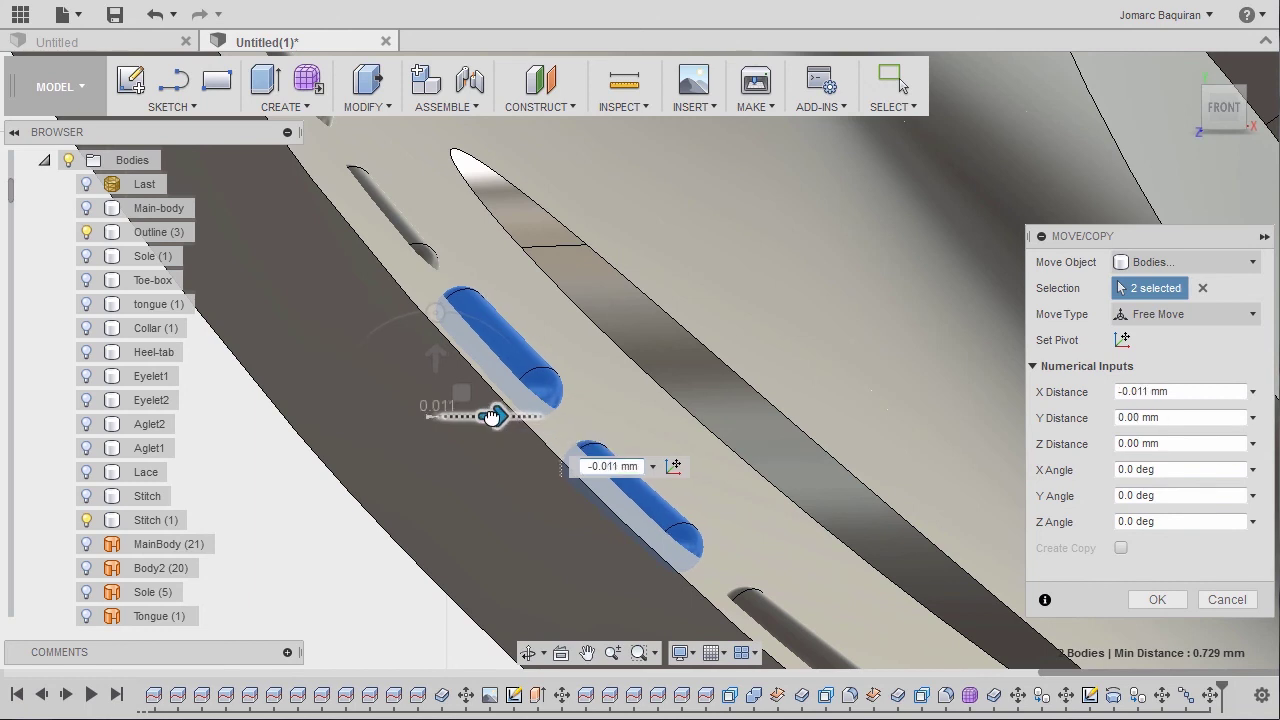
{"action": "scroll", "coordinate": [548, 347], "scroll_direction": "down", "scroll_amount": 5}
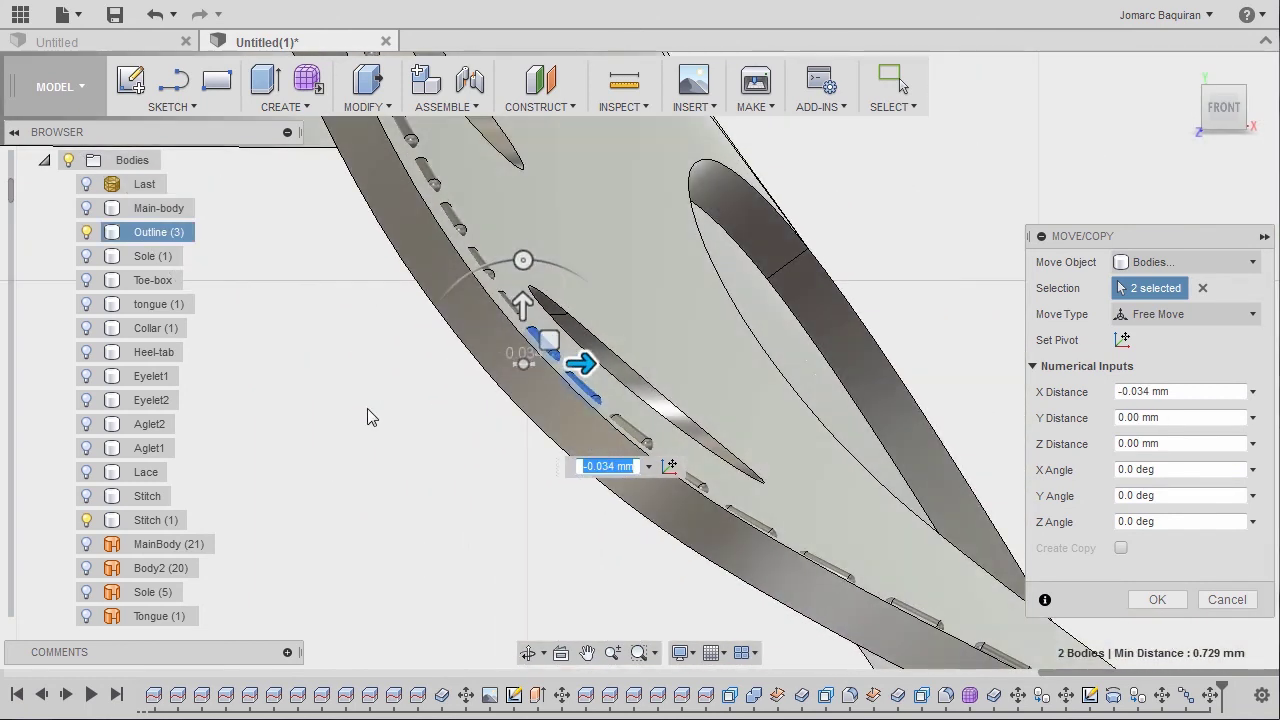
{"action": "key", "text": "Return"}
Step: Window-select the run of stitches along the eyelet row and inspect it from the top view
{"action": "middle_click_drag", "start_coordinate": [706, 441], "coordinate": [762, 632]}
{"action": "scroll", "coordinate": [762, 634], "scroll_direction": "down", "scroll_amount": 2}
{"action": "middle_click_drag", "start_coordinate": [709, 583], "coordinate": [730, 476], "text": "shift"}
{"action": "middle_click_drag", "start_coordinate": [247, 238], "coordinate": [288, 278]}
{"action": "left_click_drag", "start_coordinate": [258, 213], "coordinate": [1238, 657]}
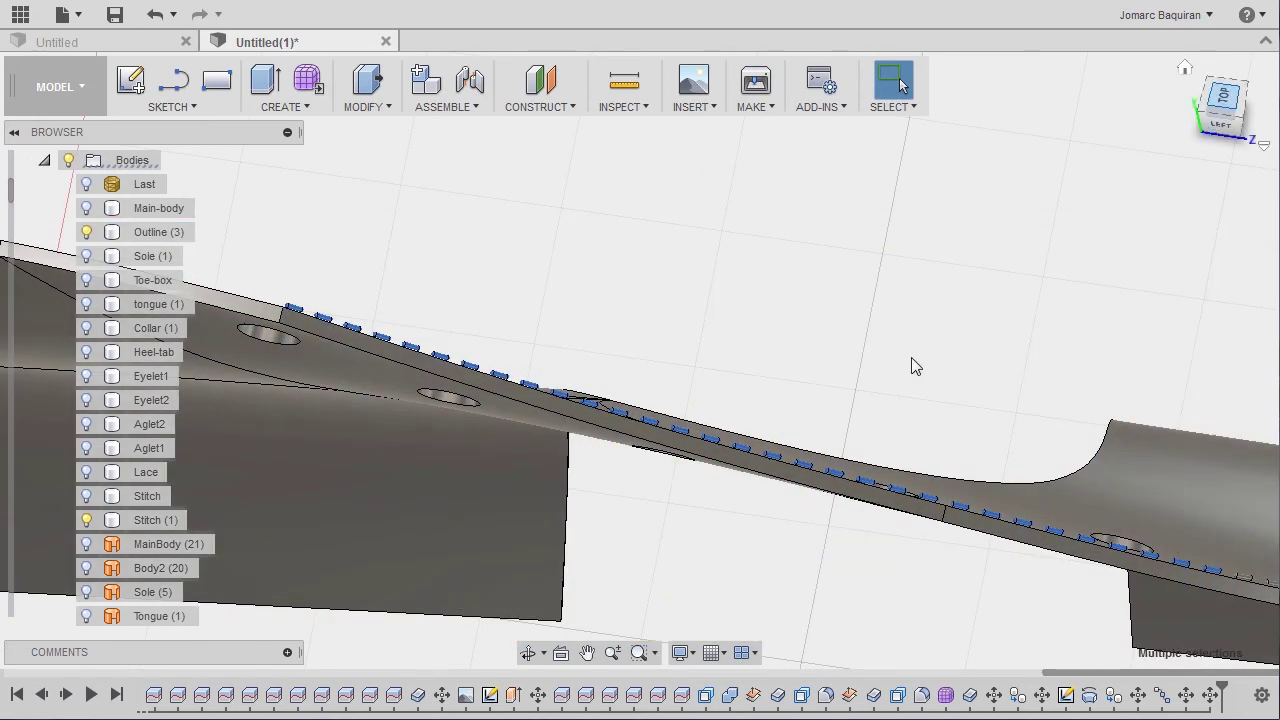
{"action": "middle_click_drag", "start_coordinate": [911, 358], "coordinate": [560, 323], "text": "shift"}
{"action": "scroll", "coordinate": [560, 325], "scroll_direction": "up", "scroll_amount": 5}
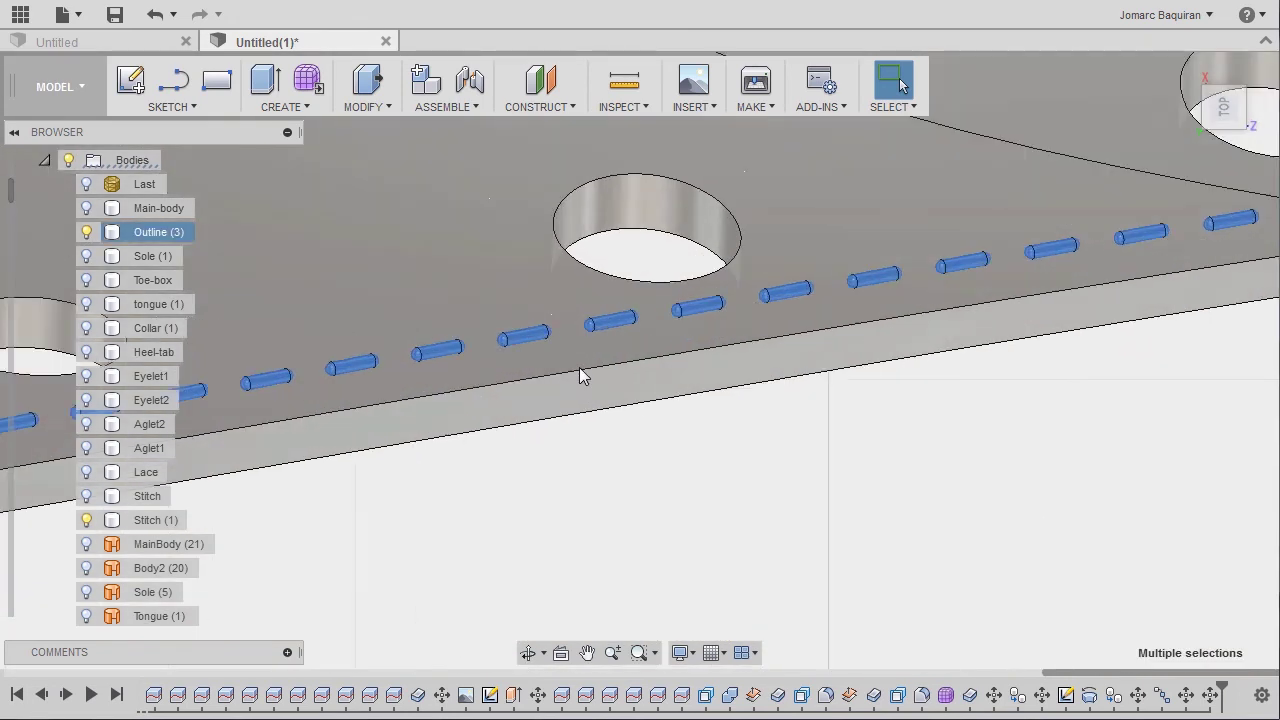
Step: Free Move the selected row of stitches about -0.49 mm in X, check them along the edge, and accept the move
{"action": "key", "text": "m"}
{"action": "scroll", "coordinate": [579, 367], "scroll_direction": "down", "scroll_amount": 3}
{"action": "scroll", "coordinate": [509, 349], "scroll_direction": "up", "scroll_amount": 4}
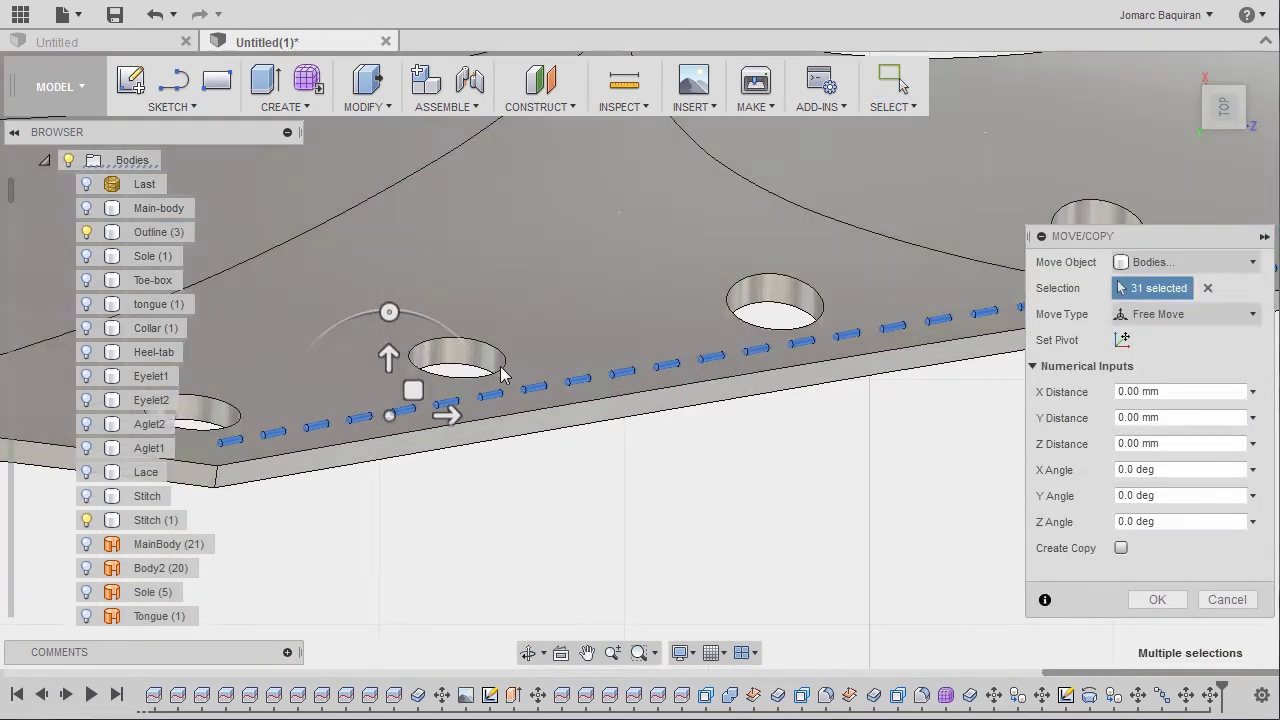
{"action": "middle_click_drag", "start_coordinate": [509, 349], "coordinate": [563, 294]}
{"action": "scroll", "coordinate": [563, 293], "scroll_direction": "up", "scroll_amount": 2}
{"action": "left_click_drag", "start_coordinate": [564, 255], "coordinate": [561, 284]}
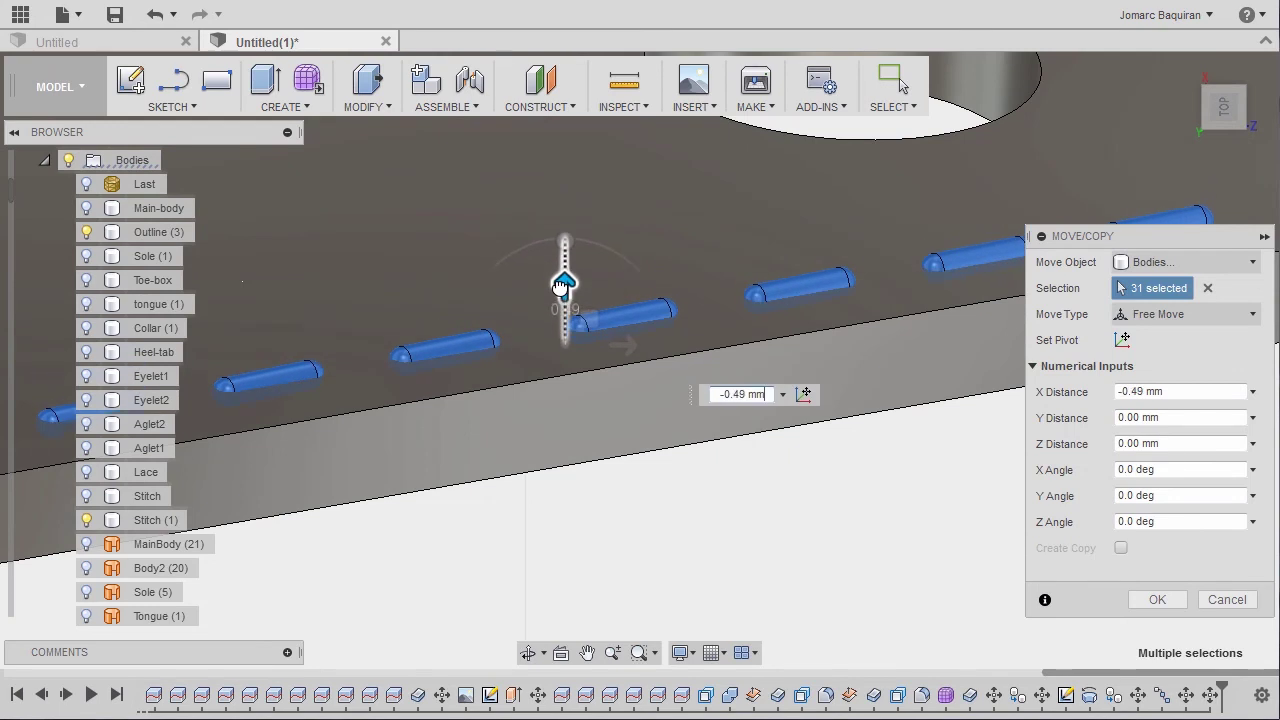
{"action": "scroll", "coordinate": [650, 320], "scroll_direction": "down", "scroll_amount": 4}
{"action": "middle_click_drag", "start_coordinate": [650, 320], "coordinate": [197, 414]}
{"action": "scroll", "coordinate": [197, 414], "scroll_direction": "up", "scroll_amount": 1}
{"action": "scroll", "coordinate": [562, 385], "scroll_direction": "down", "scroll_amount": 1}
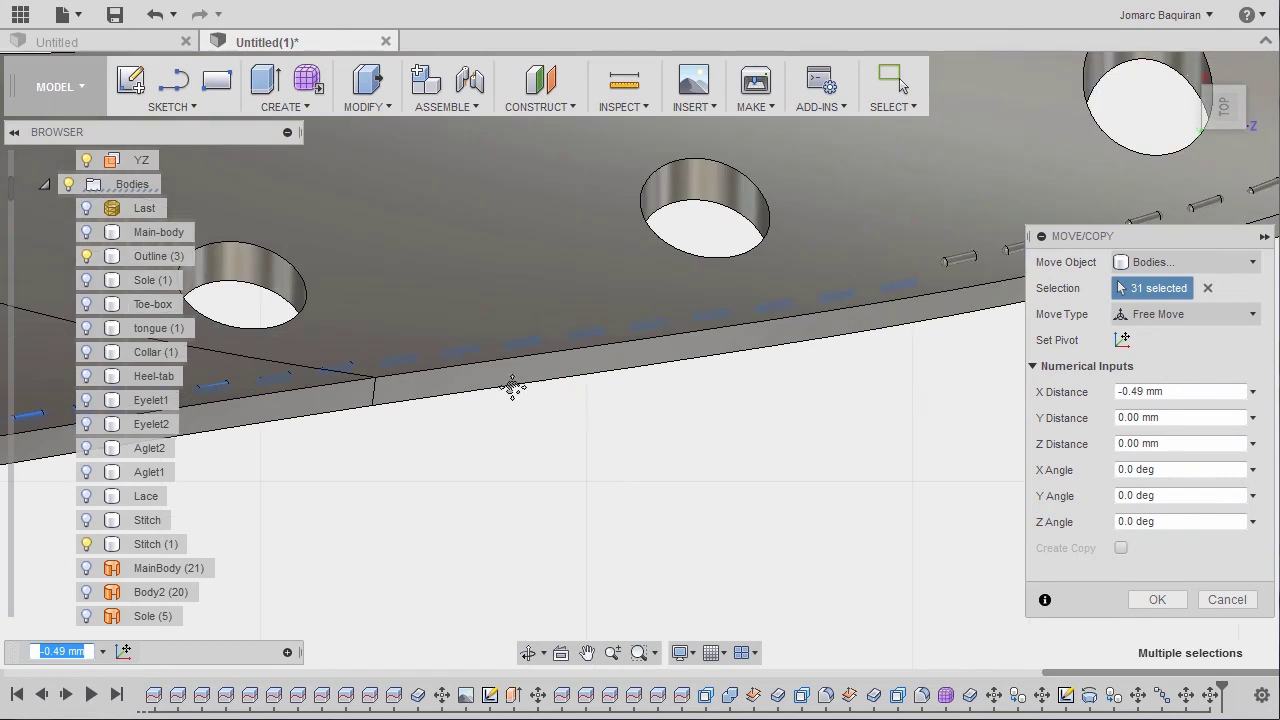
{"action": "scroll", "coordinate": [513, 387], "scroll_direction": "down", "scroll_amount": 1}
{"action": "scroll", "coordinate": [528, 391], "scroll_direction": "down", "scroll_amount": 1}
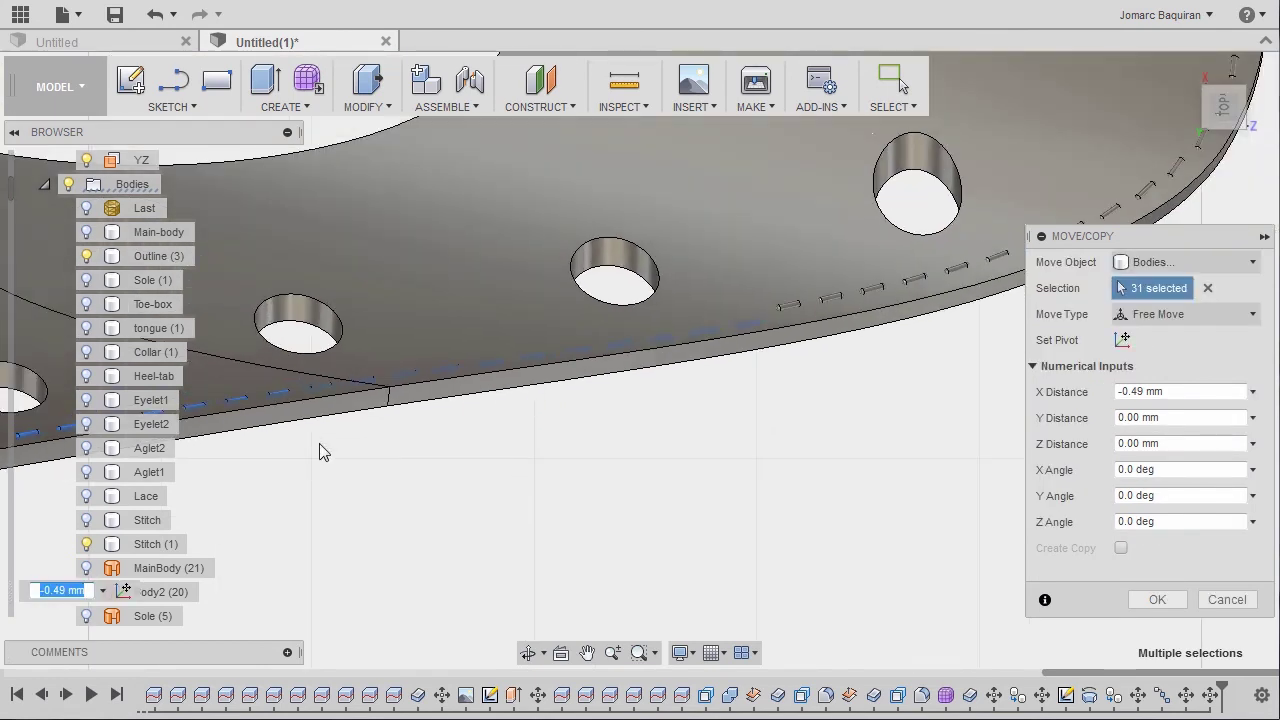
{"action": "right_click_drag", "start_coordinate": [275, 477], "coordinate": [751, 480]}
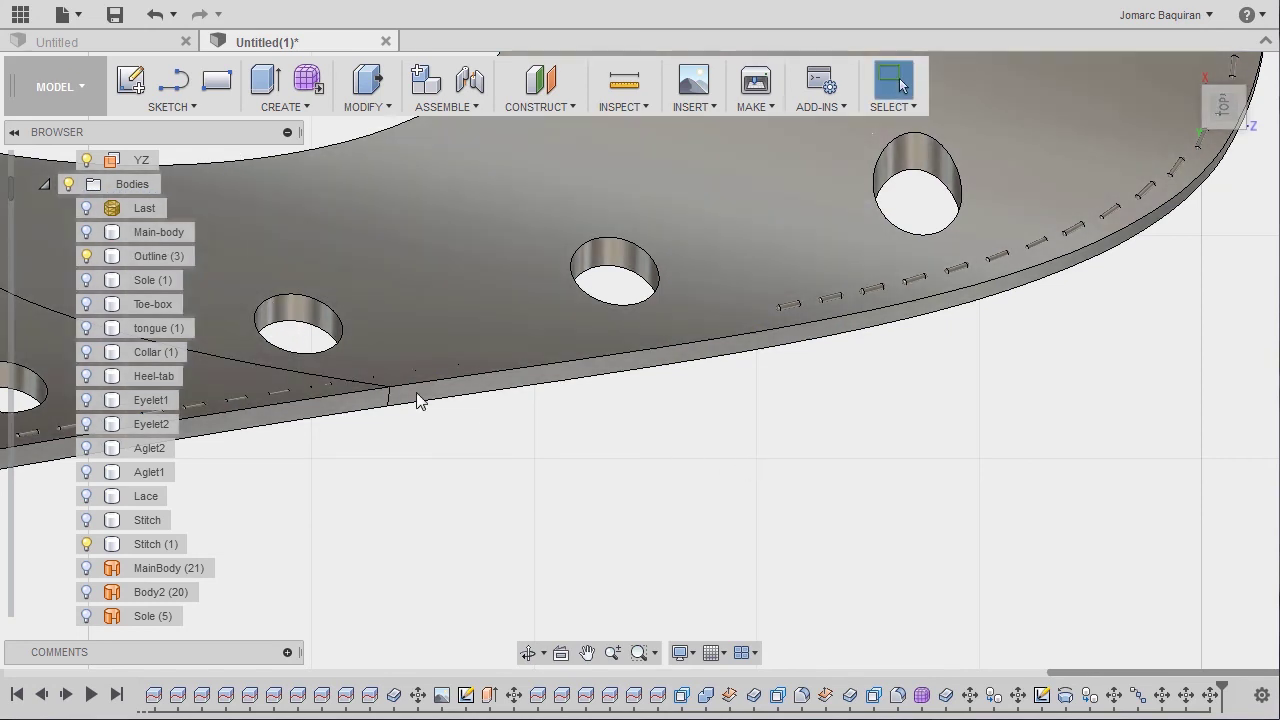
Step: Window-select the nine sunken stitches around the edge's split line and Free Move them about 0.131 mm in X
{"action": "left_click_drag", "start_coordinate": [558, 459], "coordinate": [845, 476]}
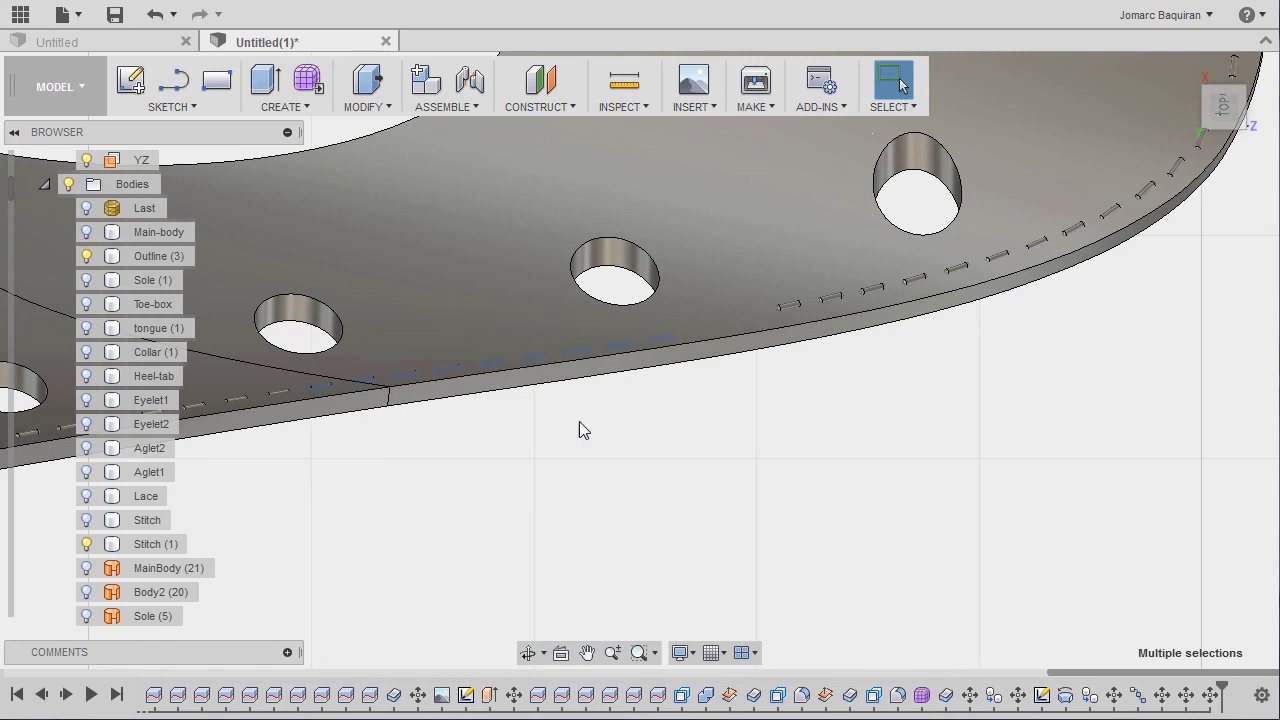
{"action": "key", "text": "m"}
{"action": "scroll", "coordinate": [444, 345], "scroll_direction": "up", "scroll_amount": 3}
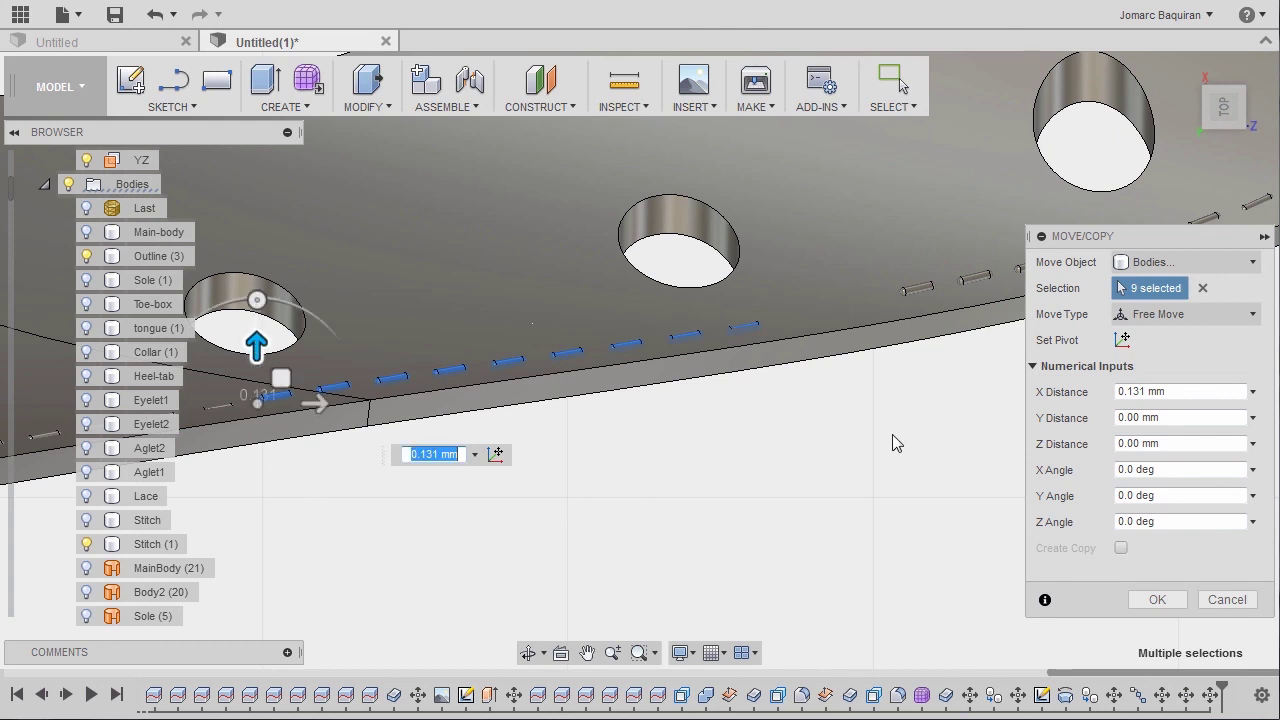
{"action": "right_click_drag", "start_coordinate": [498, 508], "coordinate": [929, 548]}
Step: Select only the two stitches buried in the gap of the row and Free Move them about 0.53 mm in X
{"action": "middle_click_drag", "start_coordinate": [884, 452], "coordinate": [737, 494]}
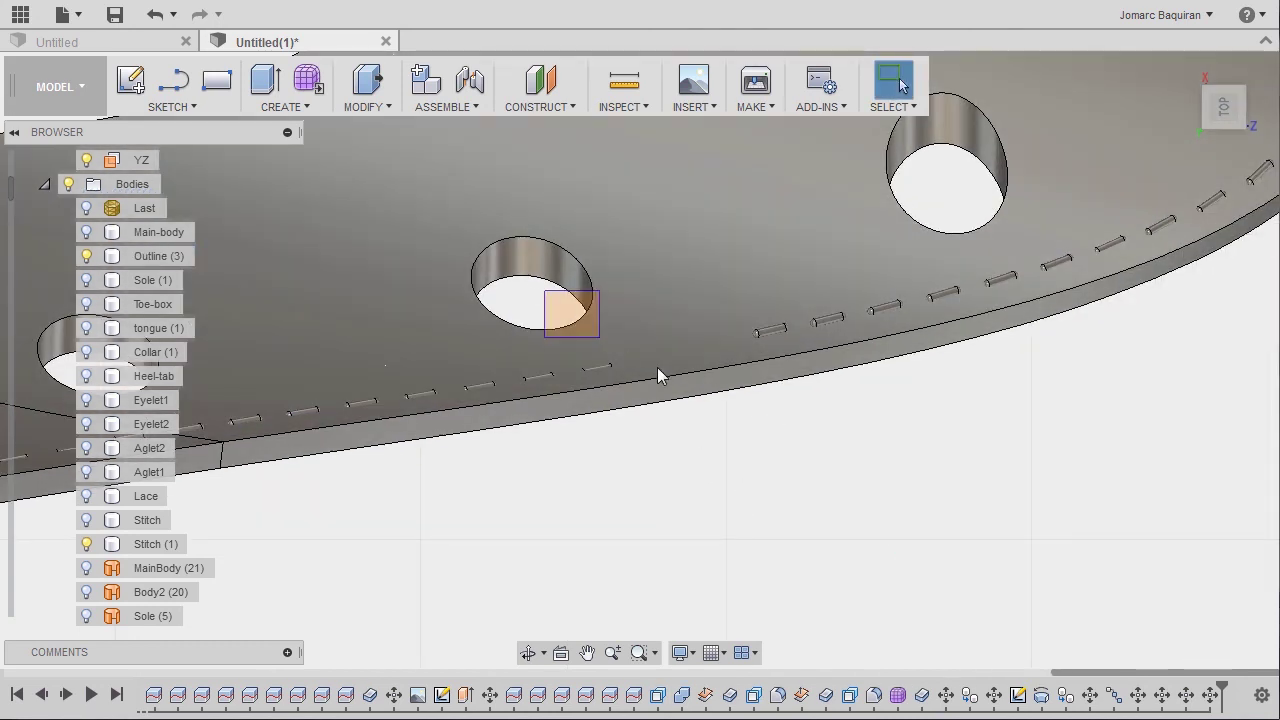
{"action": "left_click_drag", "start_coordinate": [812, 430], "coordinate": [806, 426]}
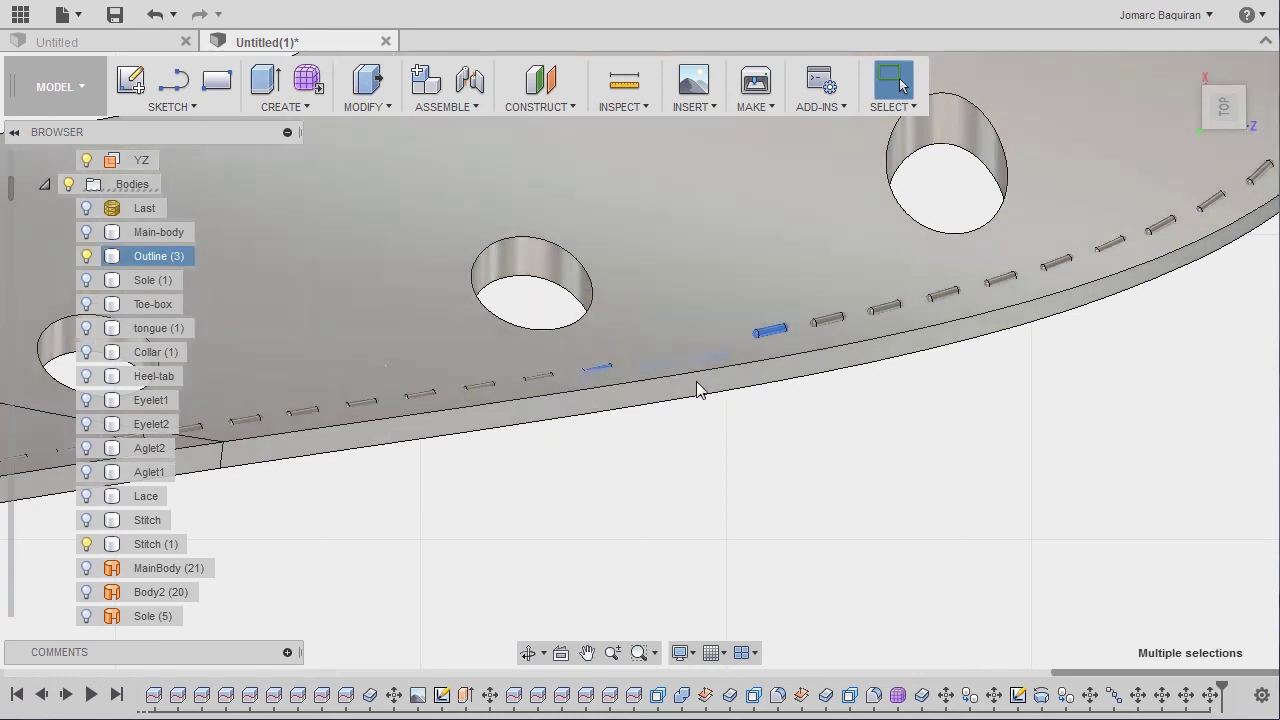
{"action": "scroll", "coordinate": [697, 386], "scroll_direction": "up", "scroll_amount": 3}
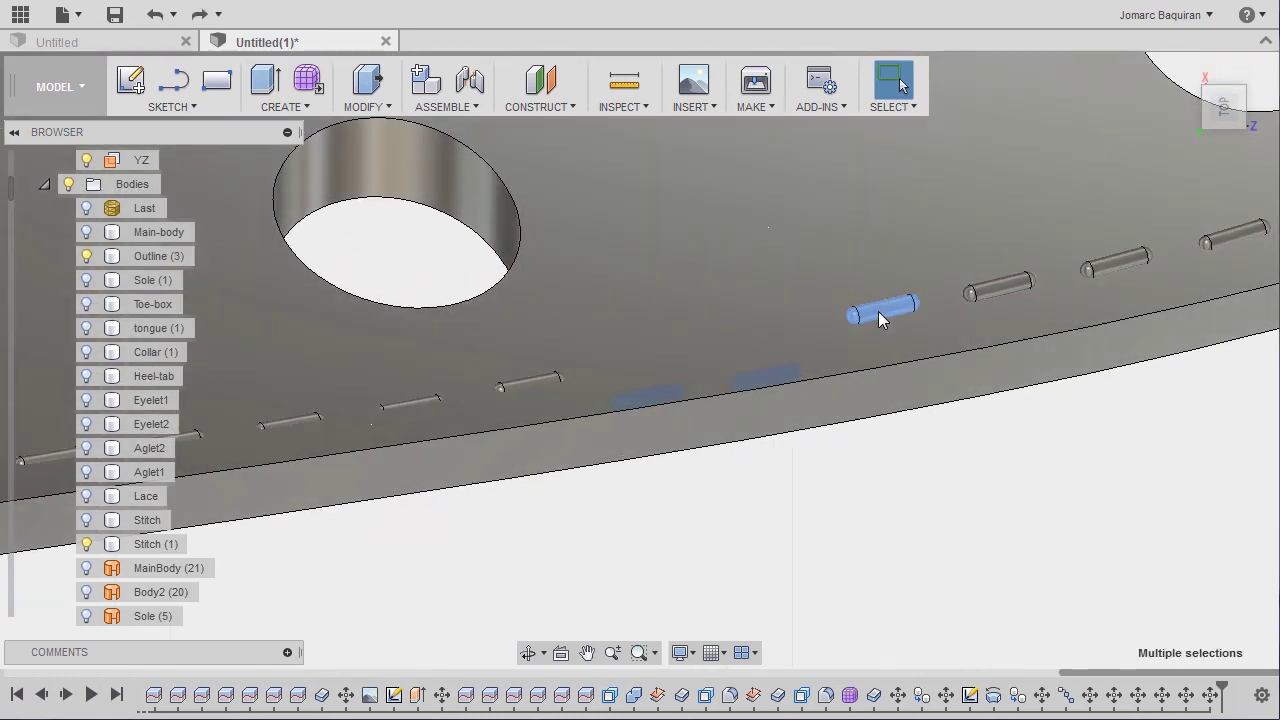
{"action": "left_click", "coordinate": [878, 311], "text": "ctrl"}
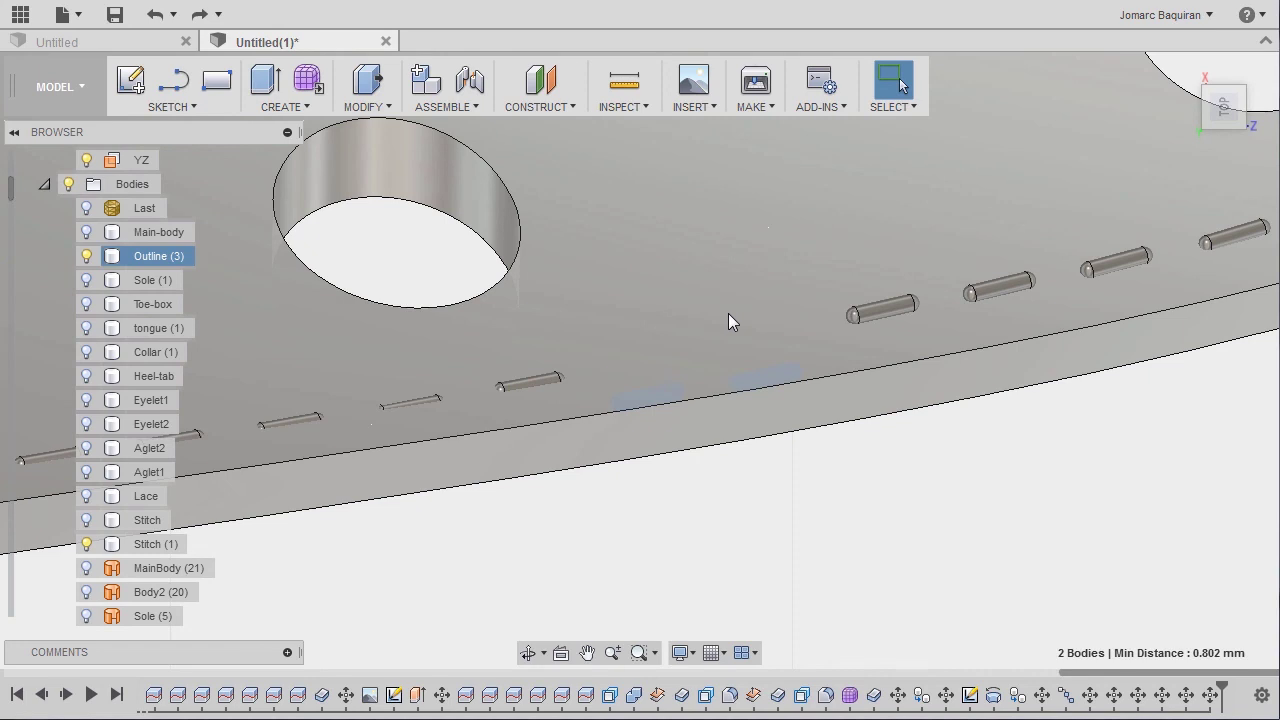
{"action": "key", "text": "m"}
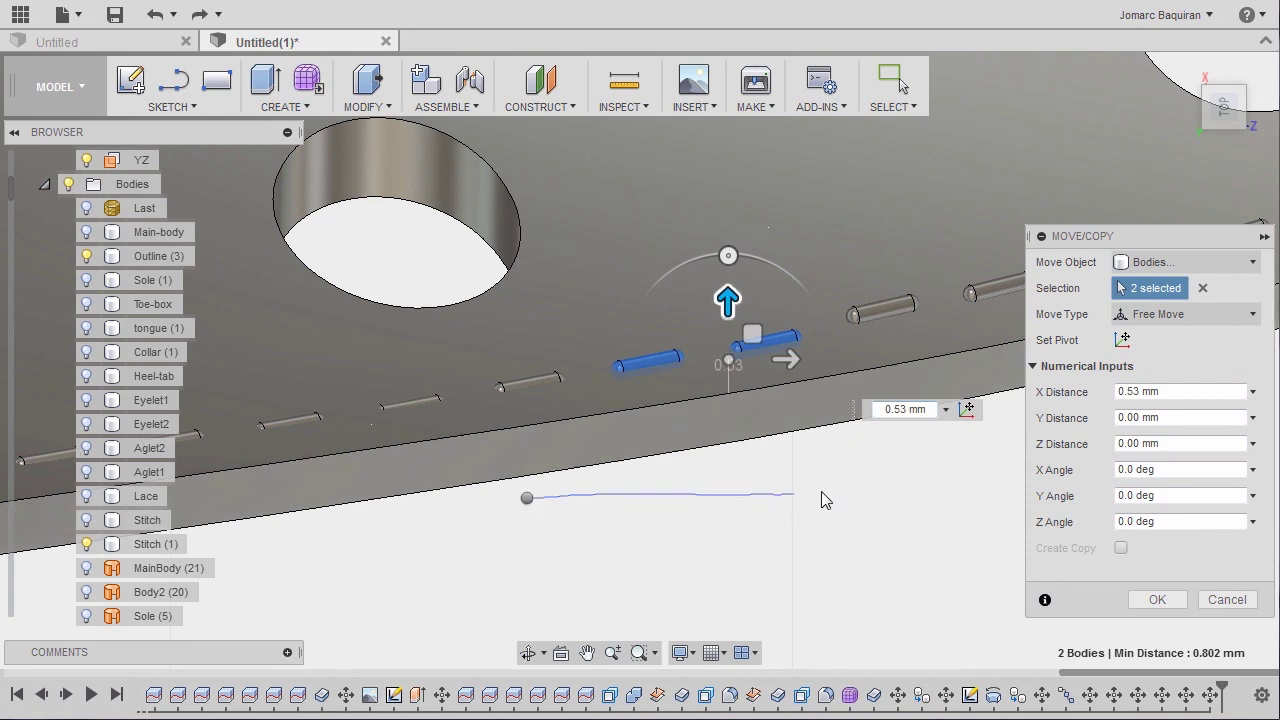
{"action": "right_click_drag", "start_coordinate": [821, 491], "coordinate": [840, 488]}
Step: Select the three neighbouring protruding stitches between the two eyelets and Free Move them about -0.147 mm in X
{"action": "middle_click_drag", "start_coordinate": [1040, 403], "coordinate": [742, 463]}
{"action": "scroll", "coordinate": [742, 463], "scroll_direction": "up", "scroll_amount": 1}
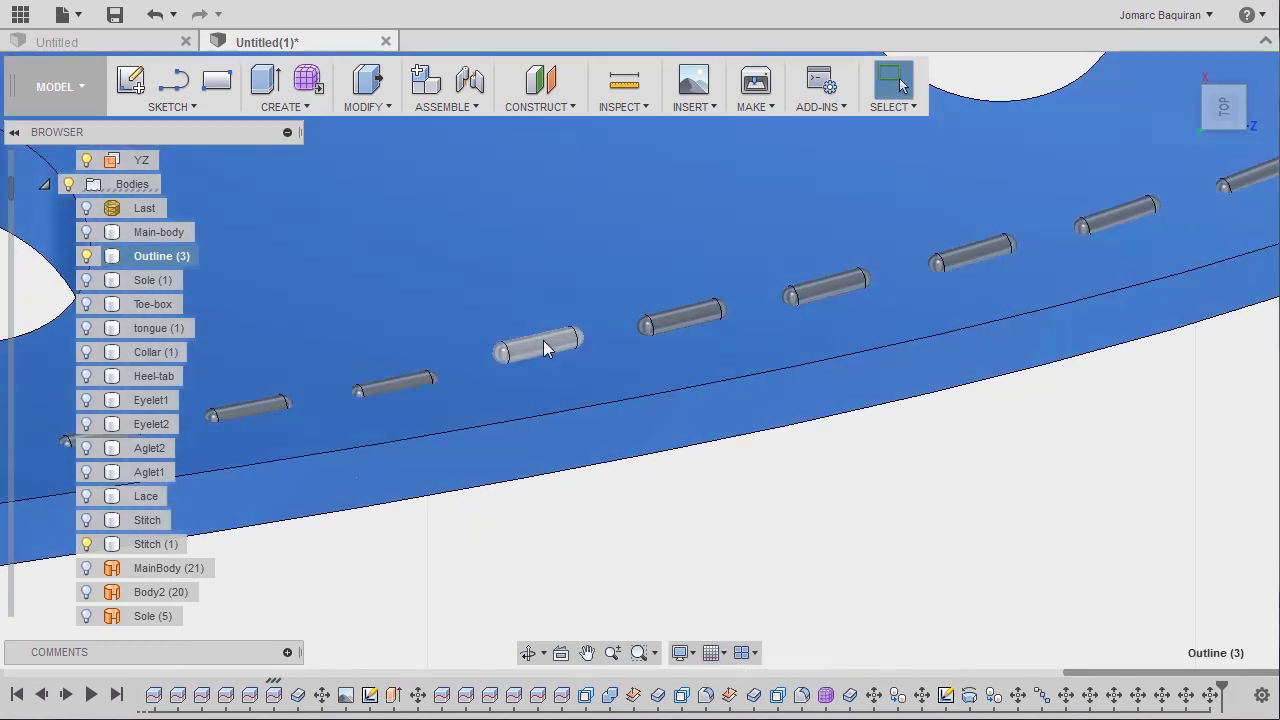
{"action": "left_click", "coordinate": [543, 340]}
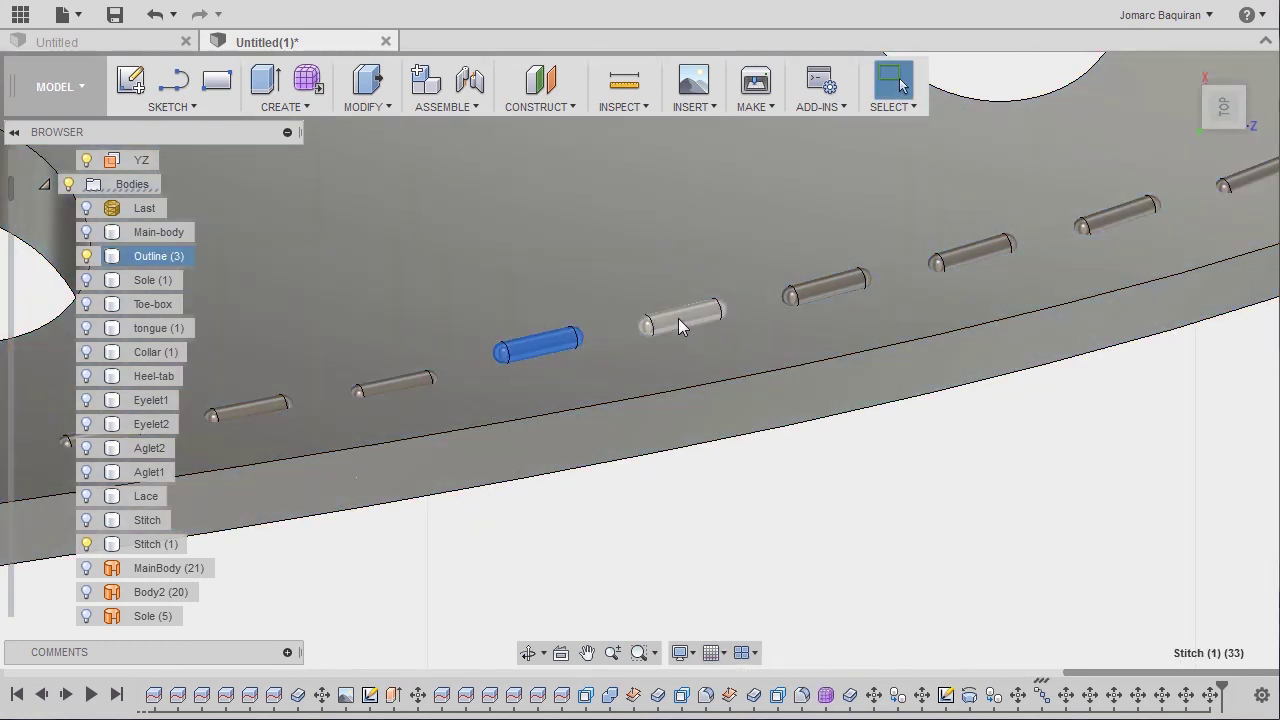
{"action": "left_click", "coordinate": [682, 316], "text": "shift"}
{"action": "left_click", "coordinate": [827, 285], "text": "shift"}
{"action": "middle_click_drag", "start_coordinate": [809, 388], "coordinate": [763, 407], "text": "shift"}
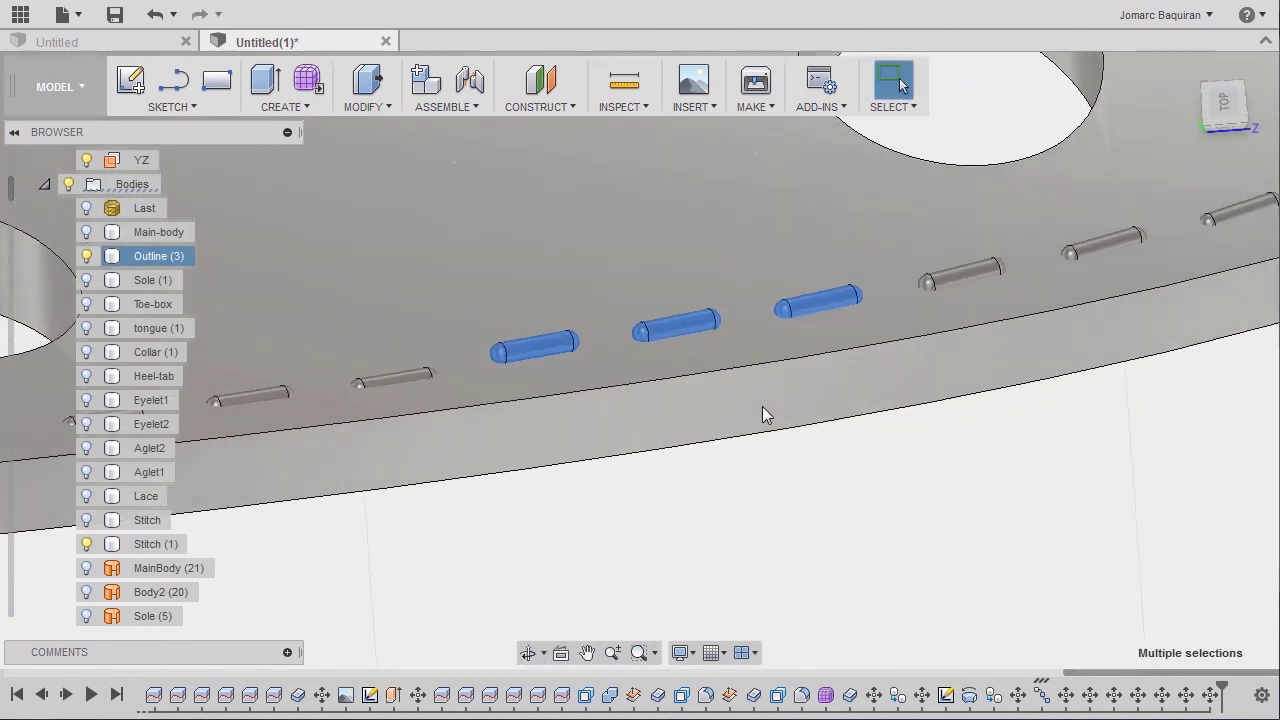
{"action": "key", "text": "m"}
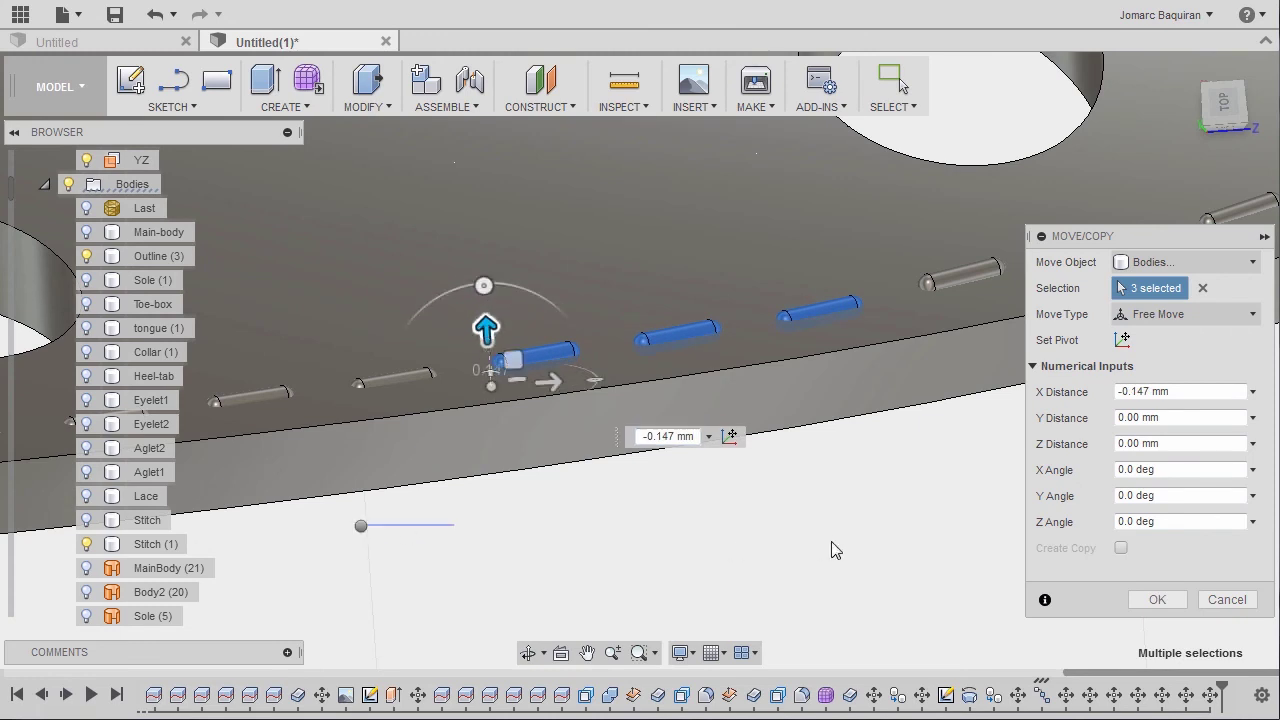
Step: Select the four protruding stitches around the bend of the outline's front edge, Free Move them to sit evenly on the surface, and accept the move
{"action": "key", "text": "Escape"}
{"action": "scroll", "coordinate": [886, 380], "scroll_direction": "down", "scroll_amount": 5}
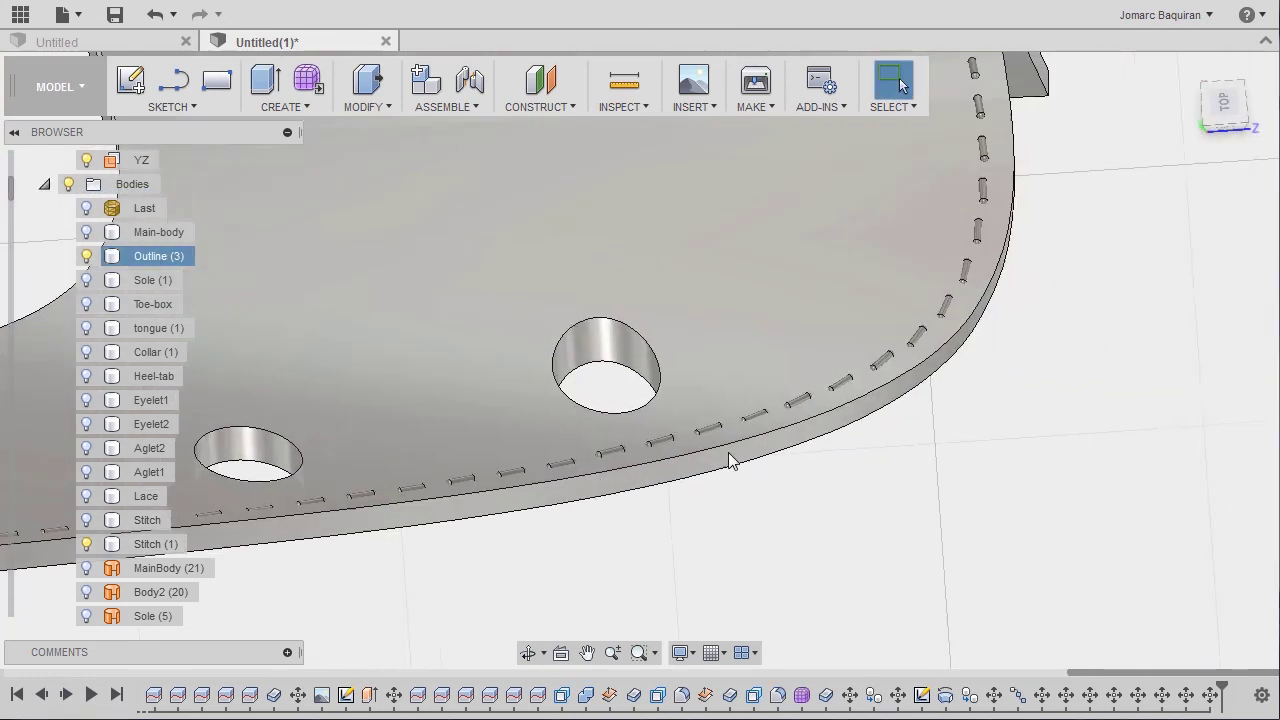
{"action": "middle_click_drag", "start_coordinate": [730, 460], "coordinate": [1073, 513], "text": "shift"}
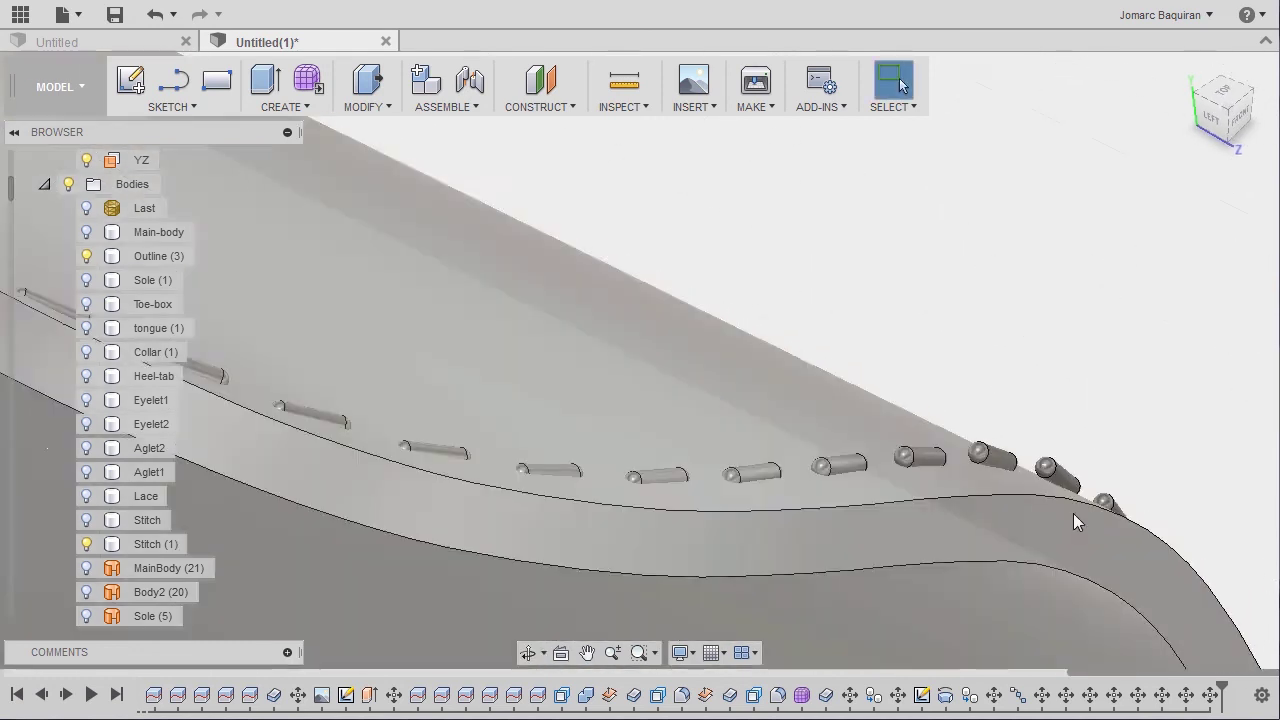
{"action": "scroll", "coordinate": [915, 455], "scroll_direction": "up", "scroll_amount": 3}
{"action": "middle_click_drag", "start_coordinate": [909, 451], "coordinate": [834, 397], "text": "shift"}
{"action": "scroll", "coordinate": [819, 435], "scroll_direction": "down", "scroll_amount": 2}
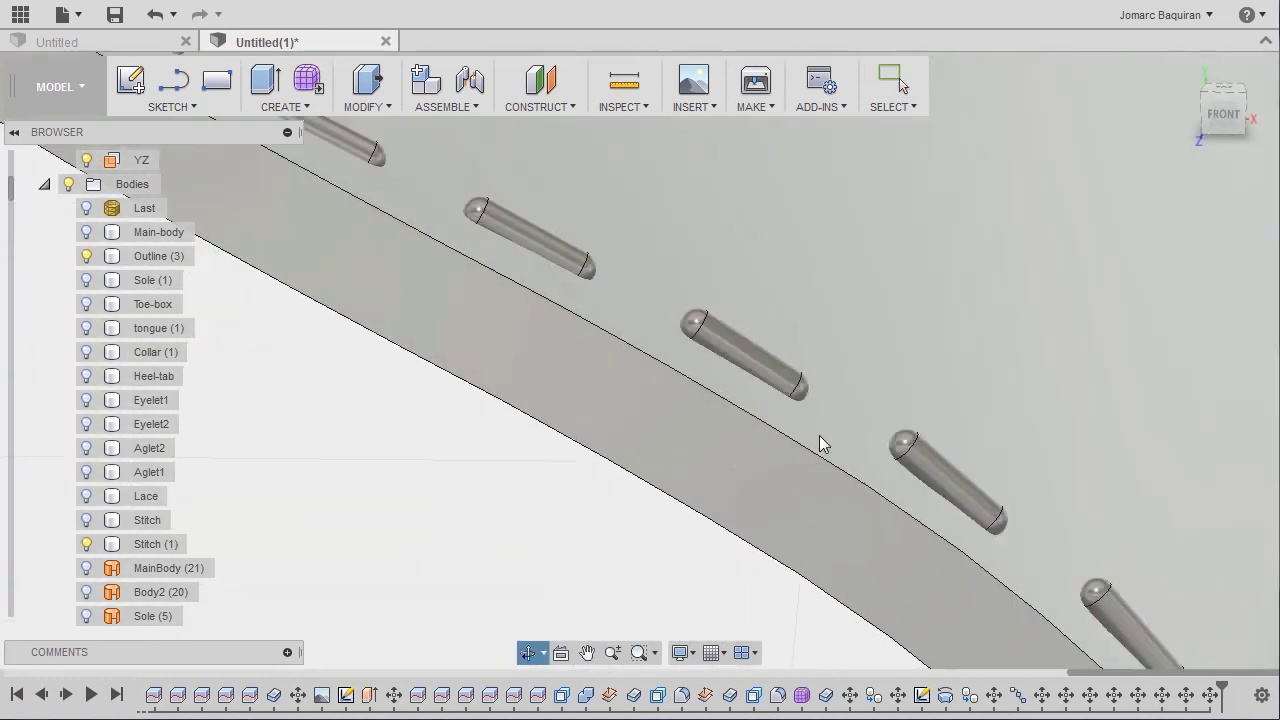
{"action": "scroll", "coordinate": [819, 437], "scroll_direction": "down", "scroll_amount": 3}
{"action": "left_click", "coordinate": [880, 448]}
{"action": "left_click", "coordinate": [770, 382], "text": "ctrl"}
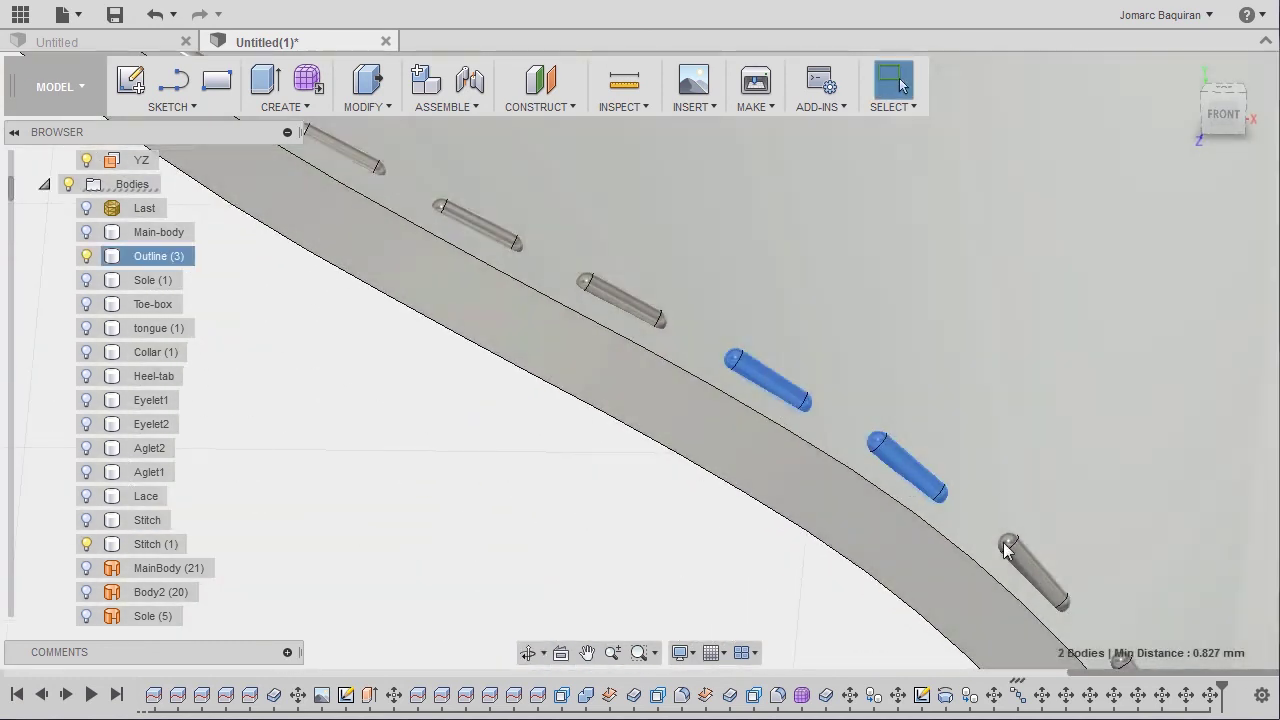
{"action": "left_click", "coordinate": [1007, 549], "text": "ctrl"}
{"action": "middle_click_drag", "start_coordinate": [1007, 549], "coordinate": [837, 471], "text": "shift"}
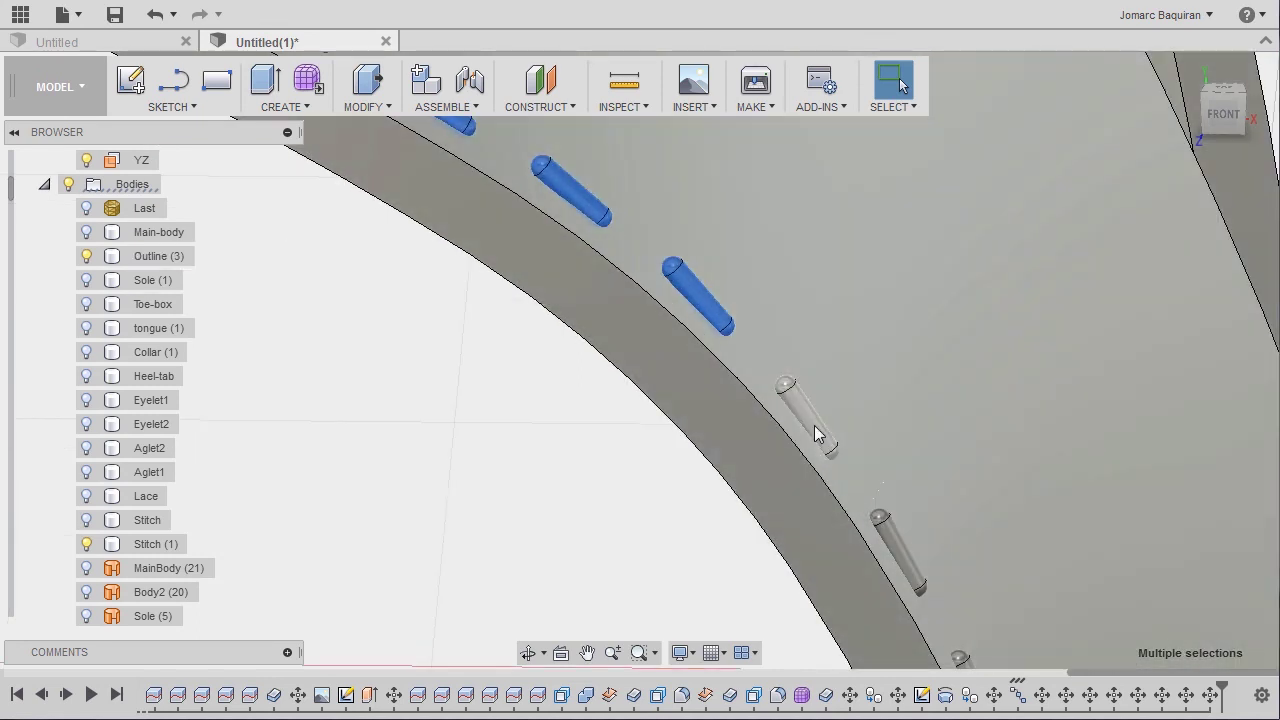
{"action": "left_click", "coordinate": [814, 428], "text": "ctrl"}
{"action": "scroll", "coordinate": [814, 428], "scroll_direction": "down", "scroll_amount": 1}
{"action": "key", "text": "m"}
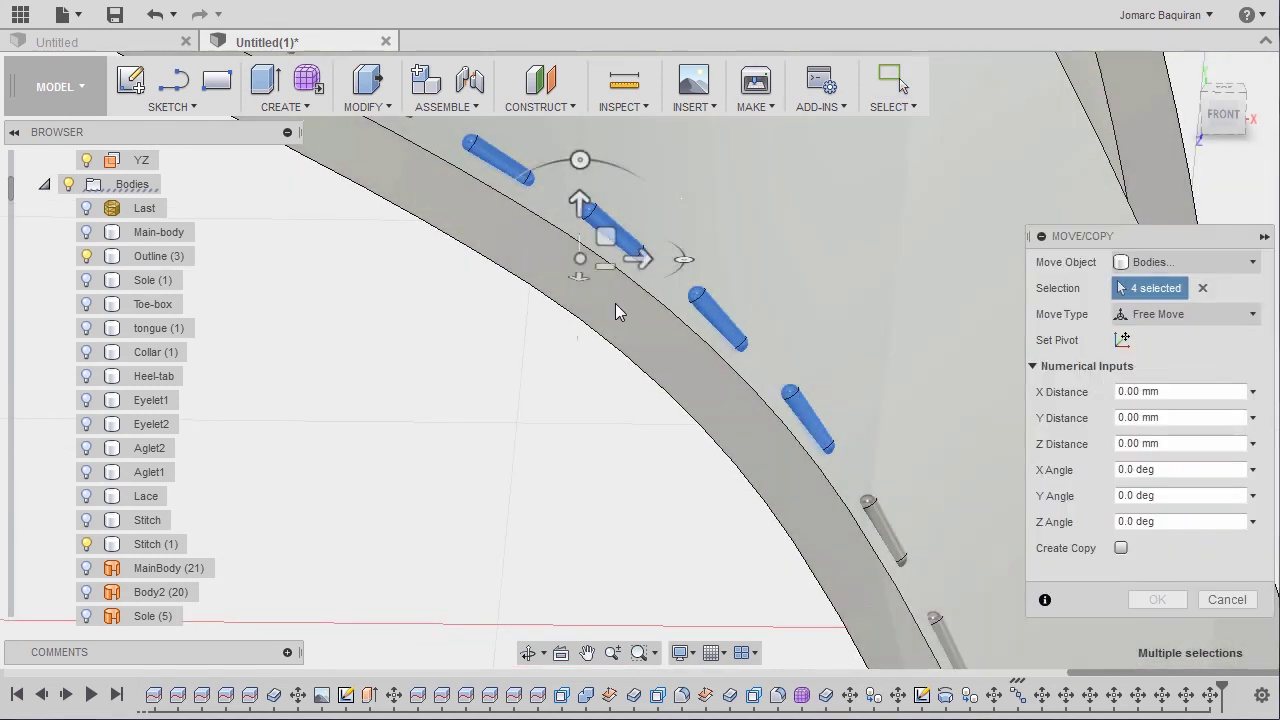
{"action": "scroll", "coordinate": [657, 451], "scroll_direction": "down", "scroll_amount": 1}
{"action": "middle_click_drag", "start_coordinate": [612, 298], "coordinate": [673, 418]}
{"action": "scroll", "coordinate": [657, 449], "scroll_direction": "up", "scroll_amount": 3}
{"action": "left_click_drag", "start_coordinate": [672, 418], "coordinate": [609, 359]}
{"action": "scroll", "coordinate": [566, 430], "scroll_direction": "down", "scroll_amount": 2}
{"action": "right_click_drag", "start_coordinate": [407, 460], "coordinate": [853, 484]}
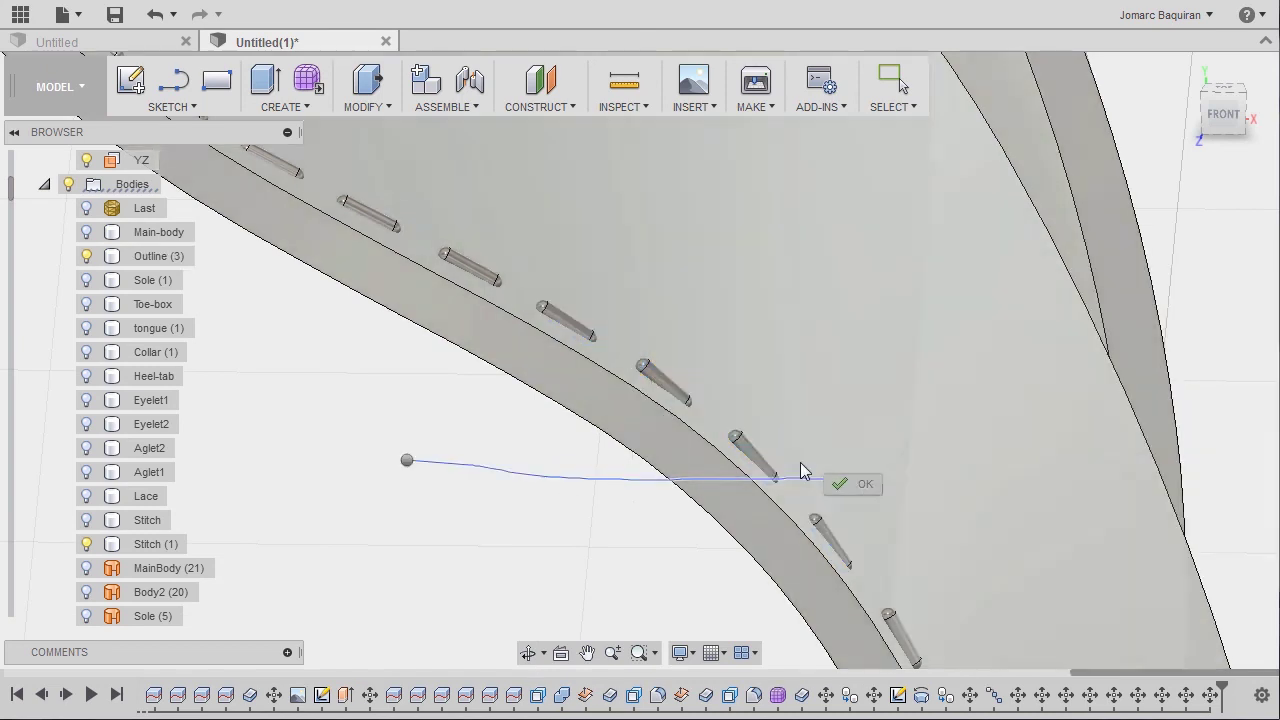
Step: Examine the stitch row from the bend down to the outline's lower end, restore the home view, and inspect the row along the eyelets
{"action": "scroll", "coordinate": [800, 462], "scroll_direction": "down", "scroll_amount": 4}
{"action": "middle_click_drag", "start_coordinate": [868, 664], "coordinate": [780, 506]}
{"action": "scroll", "coordinate": [780, 506], "scroll_direction": "up", "scroll_amount": 2}
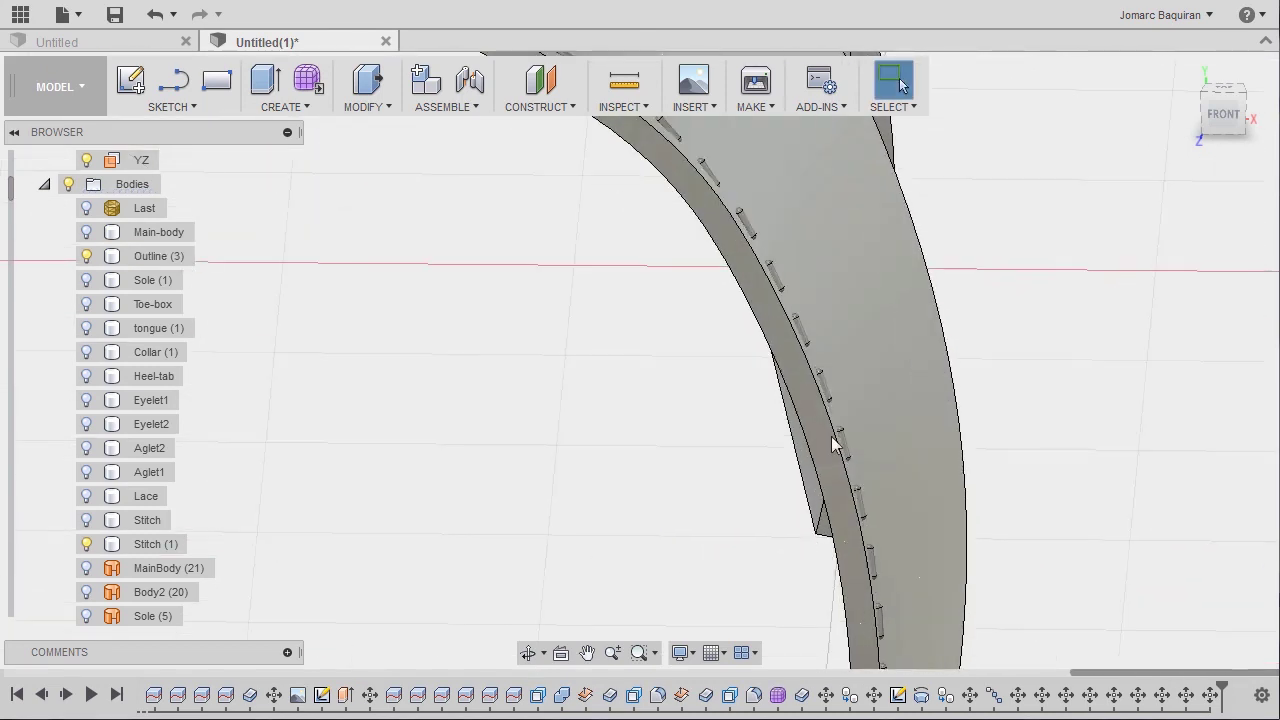
{"action": "scroll", "coordinate": [832, 445], "scroll_direction": "up", "scroll_amount": 3}
{"action": "middle_click_drag", "start_coordinate": [845, 437], "coordinate": [859, 313], "text": "shift"}
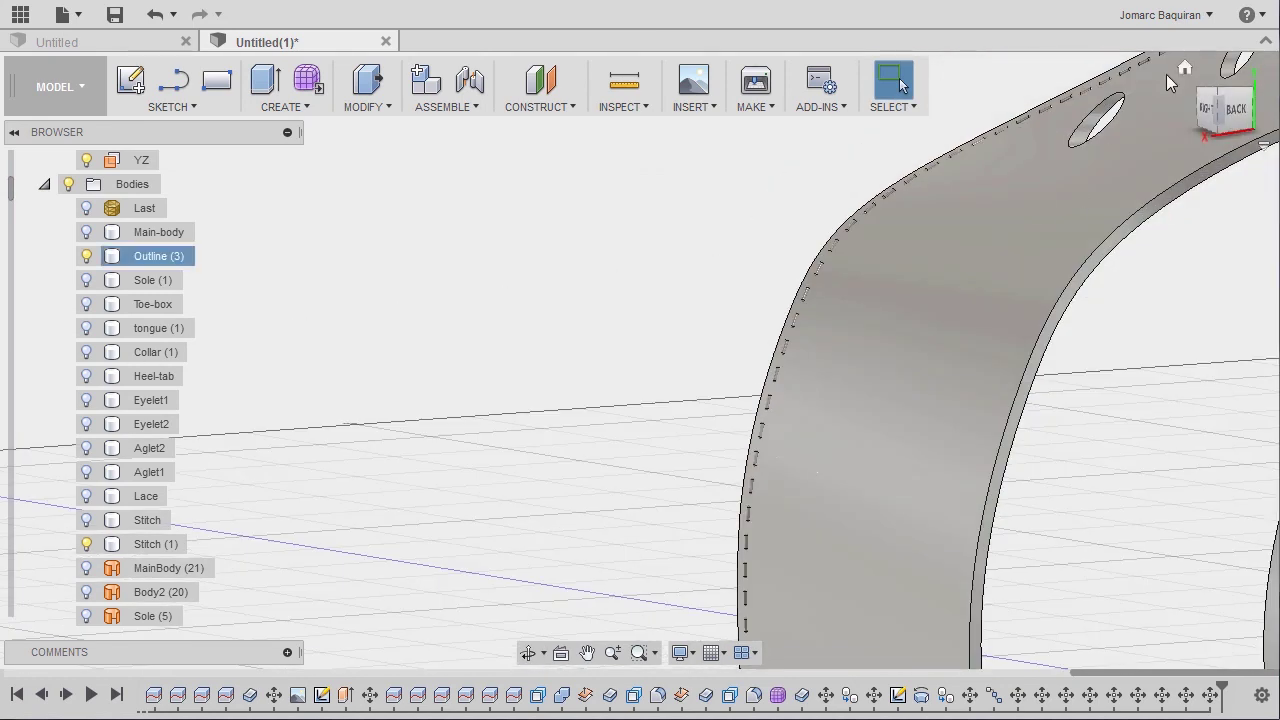
{"action": "left_click", "coordinate": [1184, 68]}
{"action": "scroll", "coordinate": [655, 402], "scroll_direction": "up", "scroll_amount": 5}
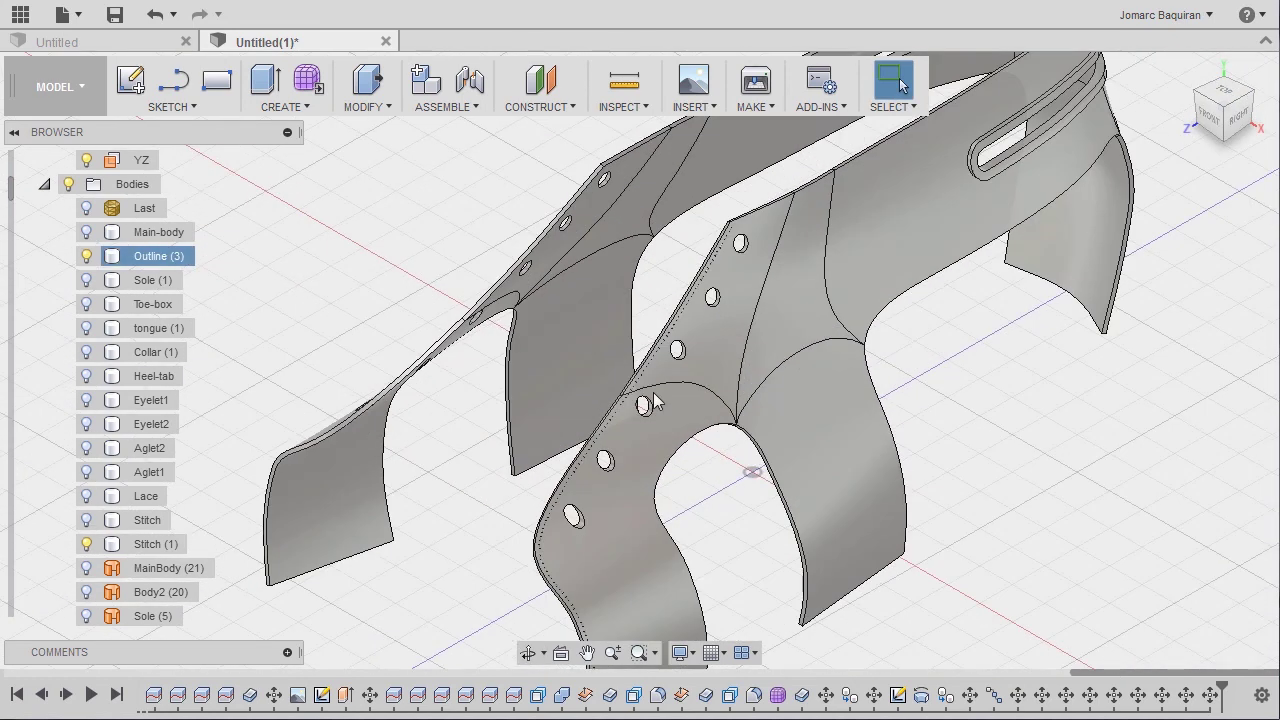
{"action": "scroll", "coordinate": [655, 401], "scroll_direction": "up", "scroll_amount": 4}
{"action": "middle_click_drag", "start_coordinate": [605, 482], "coordinate": [672, 130]}
{"action": "scroll", "coordinate": [662, 333], "scroll_direction": "down", "scroll_amount": 2}
{"action": "middle_click_drag", "start_coordinate": [662, 333], "coordinate": [654, 398]}
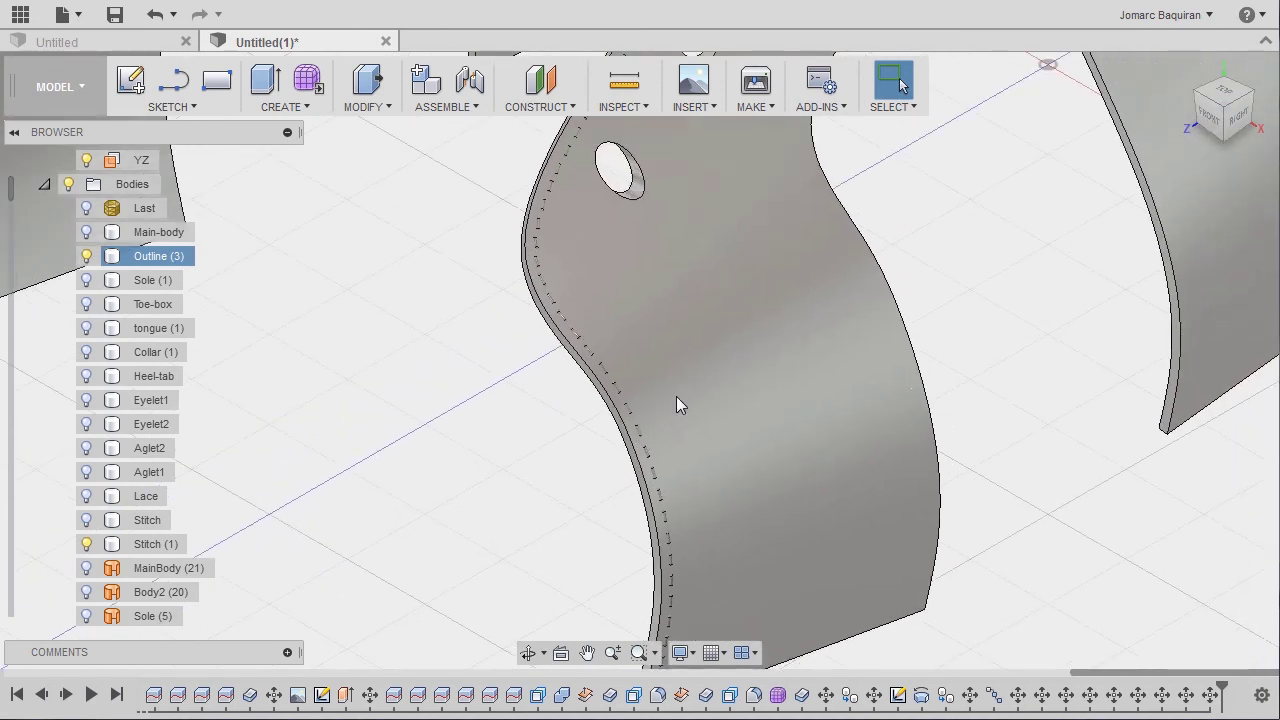
{"action": "scroll", "coordinate": [676, 396], "scroll_direction": "down", "scroll_amount": 2}
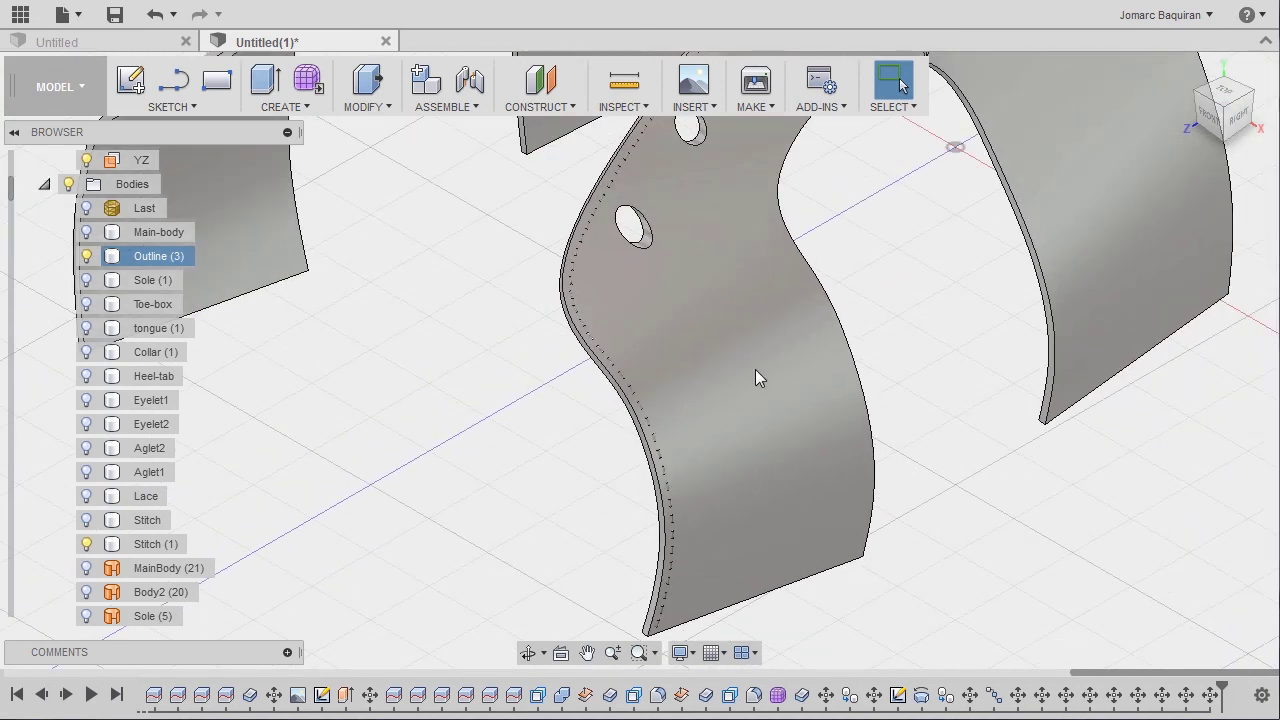
{"action": "scroll", "coordinate": [657, 517], "scroll_direction": "up", "scroll_amount": 5}
{"action": "middle_click_drag", "start_coordinate": [657, 517], "coordinate": [727, 379], "text": "shift"}
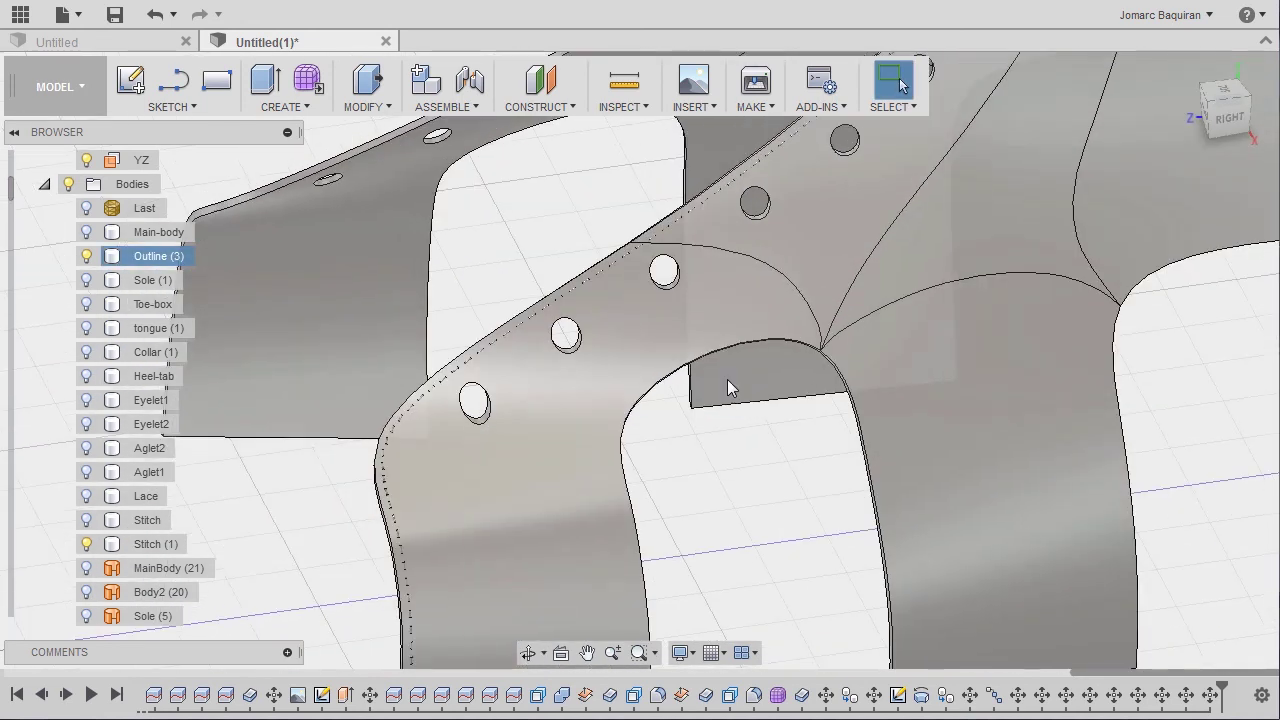